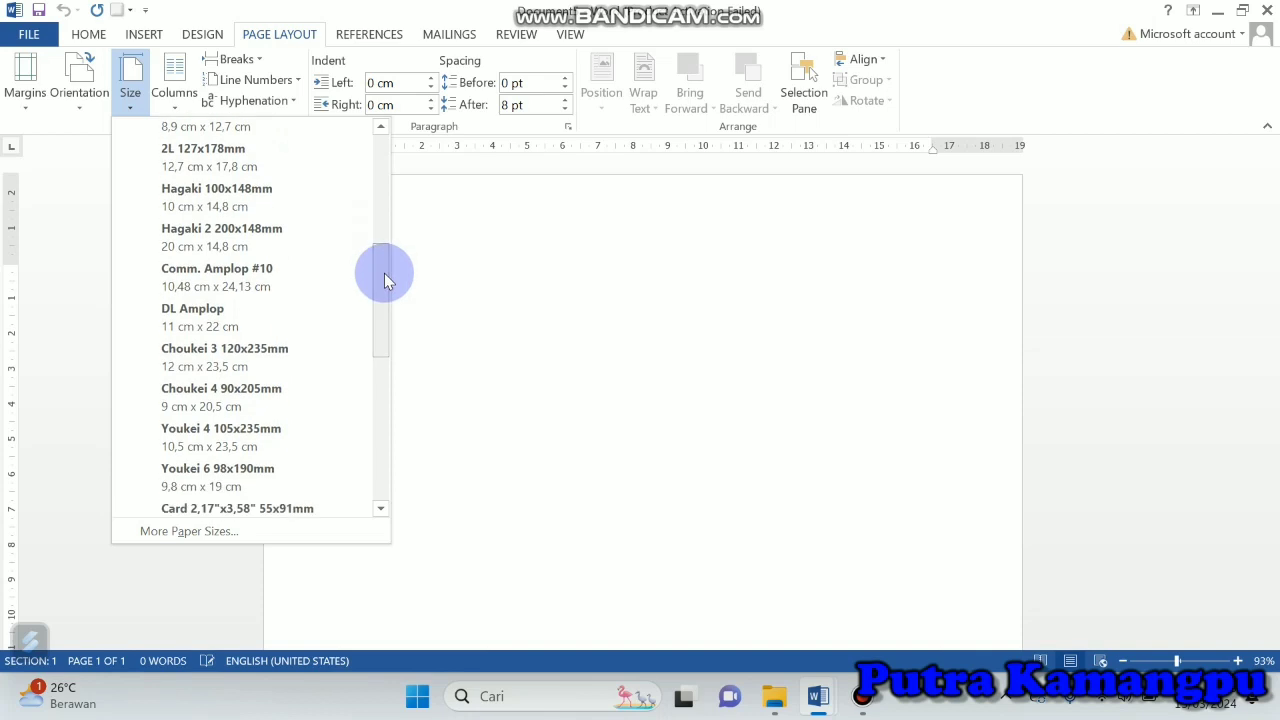
Step: Set the paper size to DL Amplop (11 cm x 22 cm) with landscape orientation
click(299, 316)
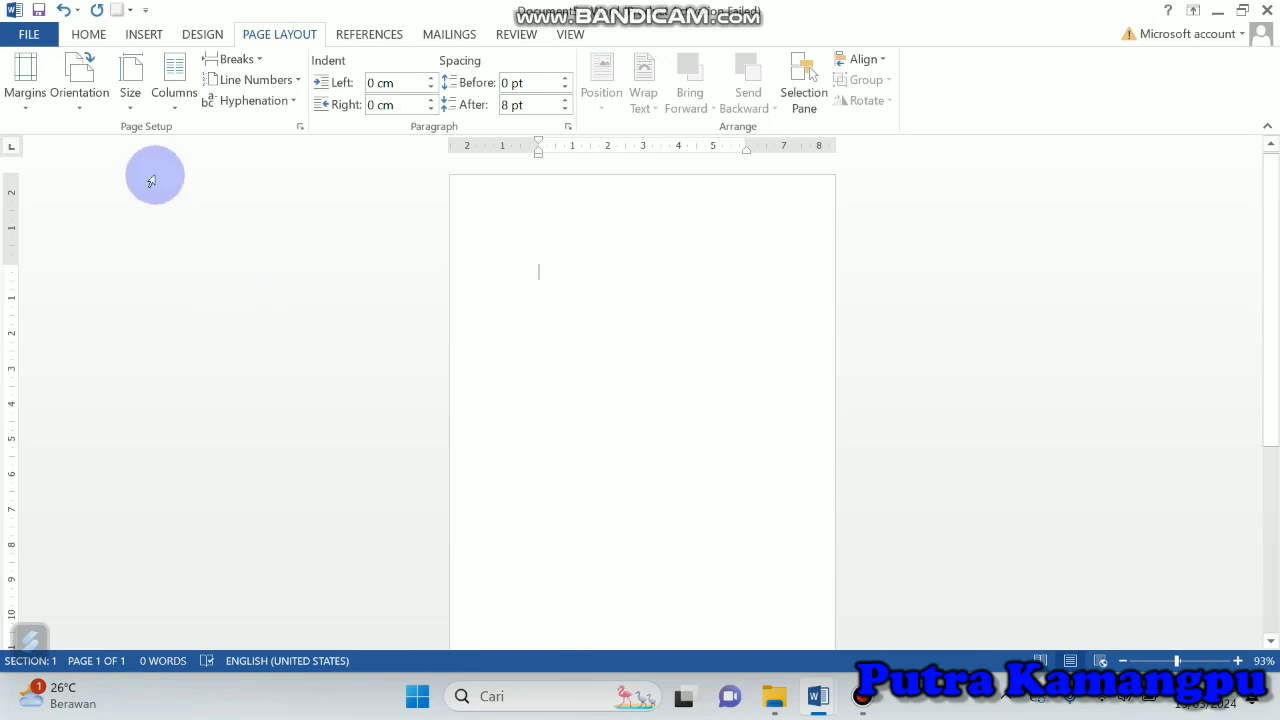
click(81, 101)
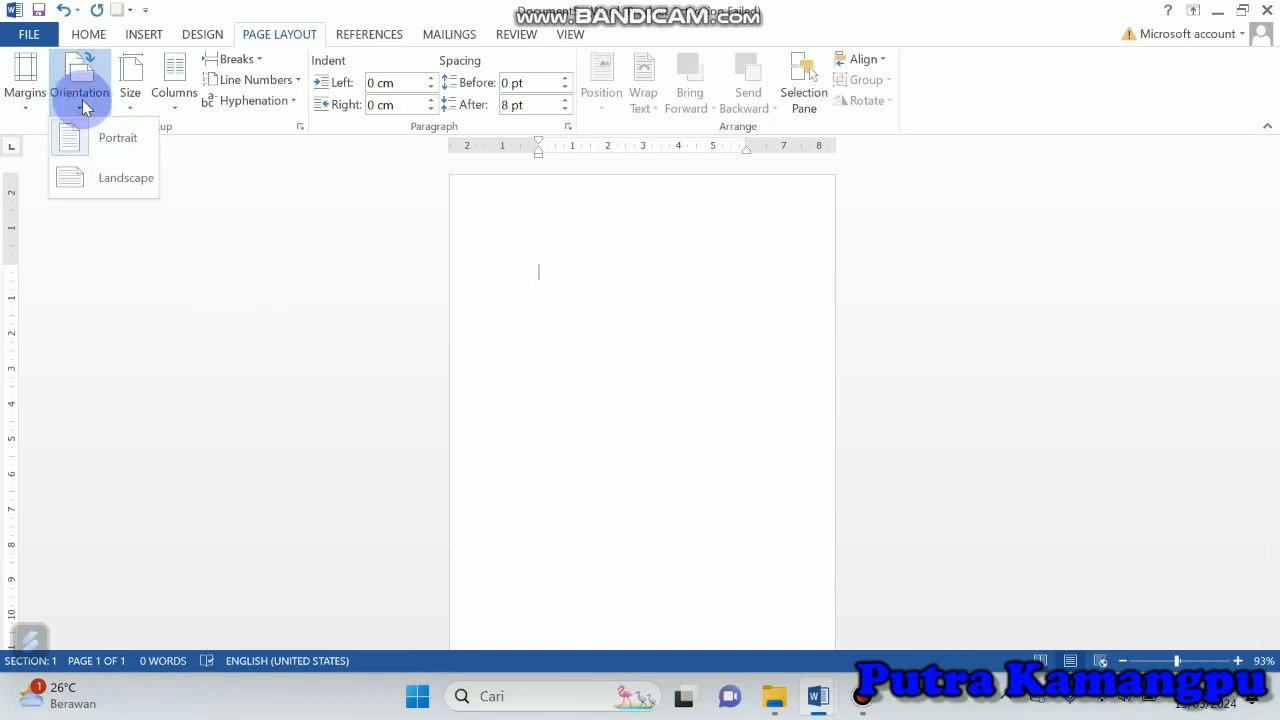
click(117, 184)
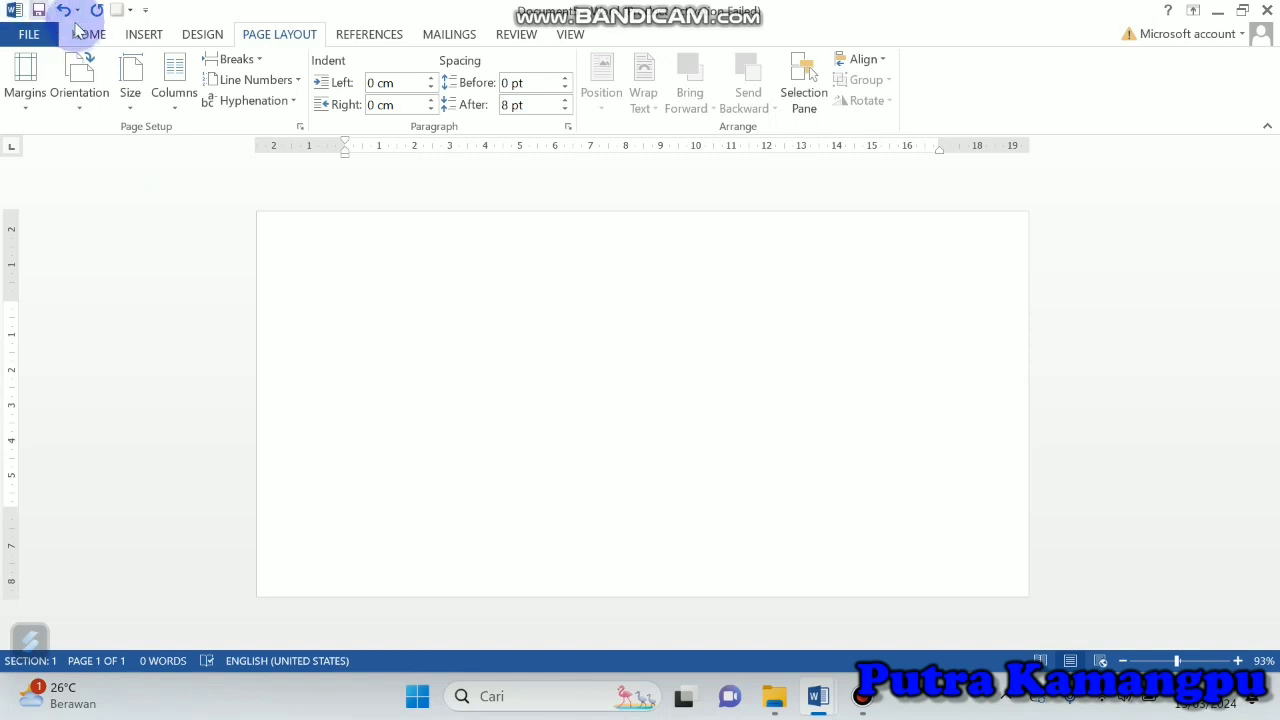
Step: Draw a small parallelogram about 0.38 cm high and 1.34 cm wide near the page's upper-left corner
click(145, 36)
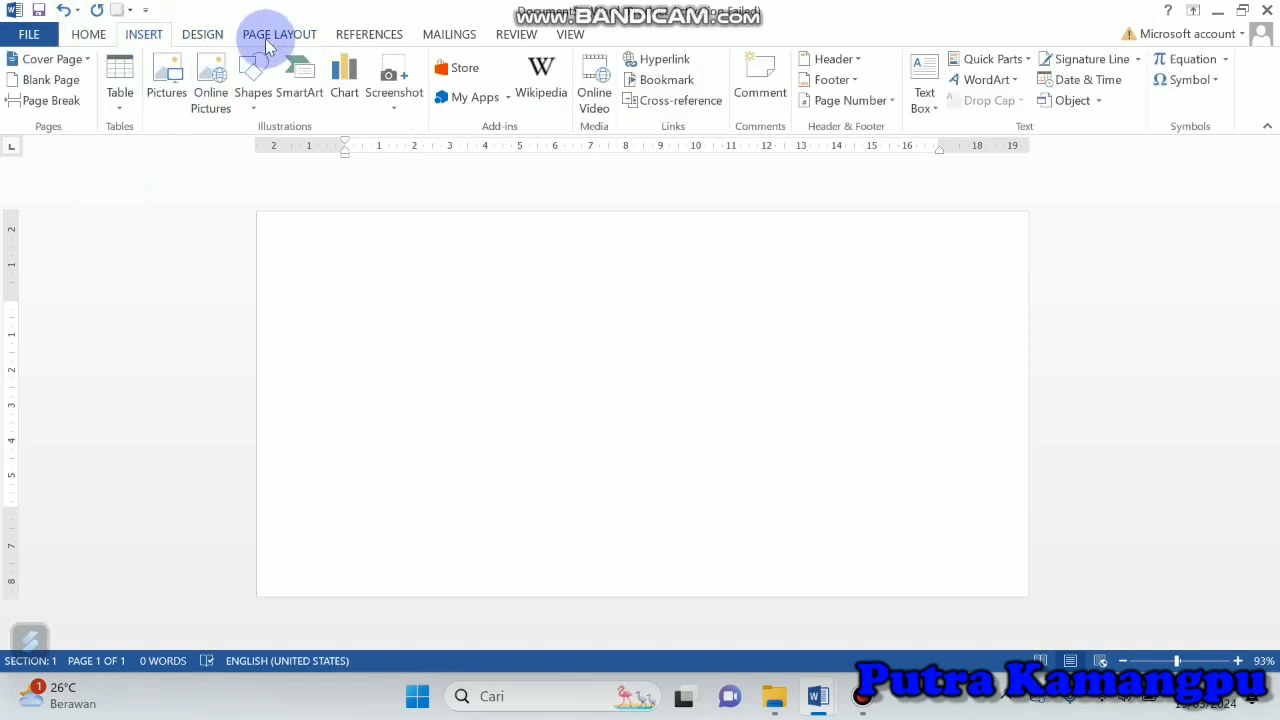
click(258, 66)
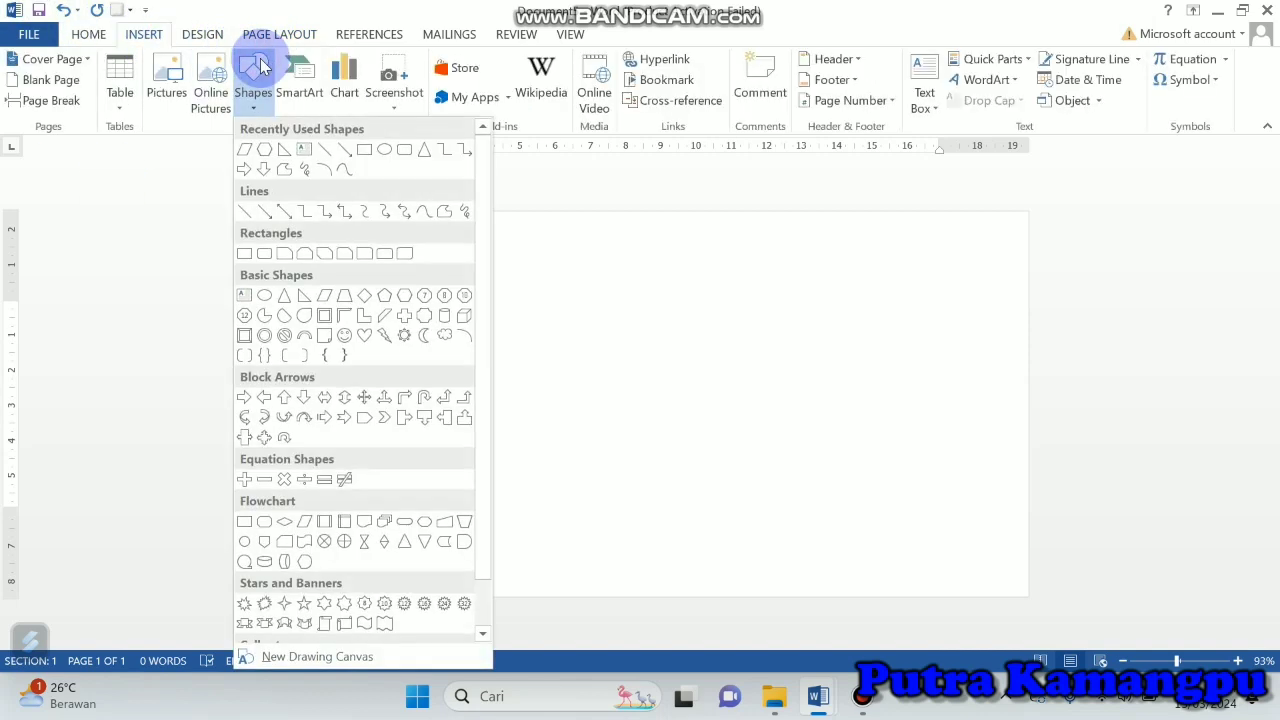
click(245, 150)
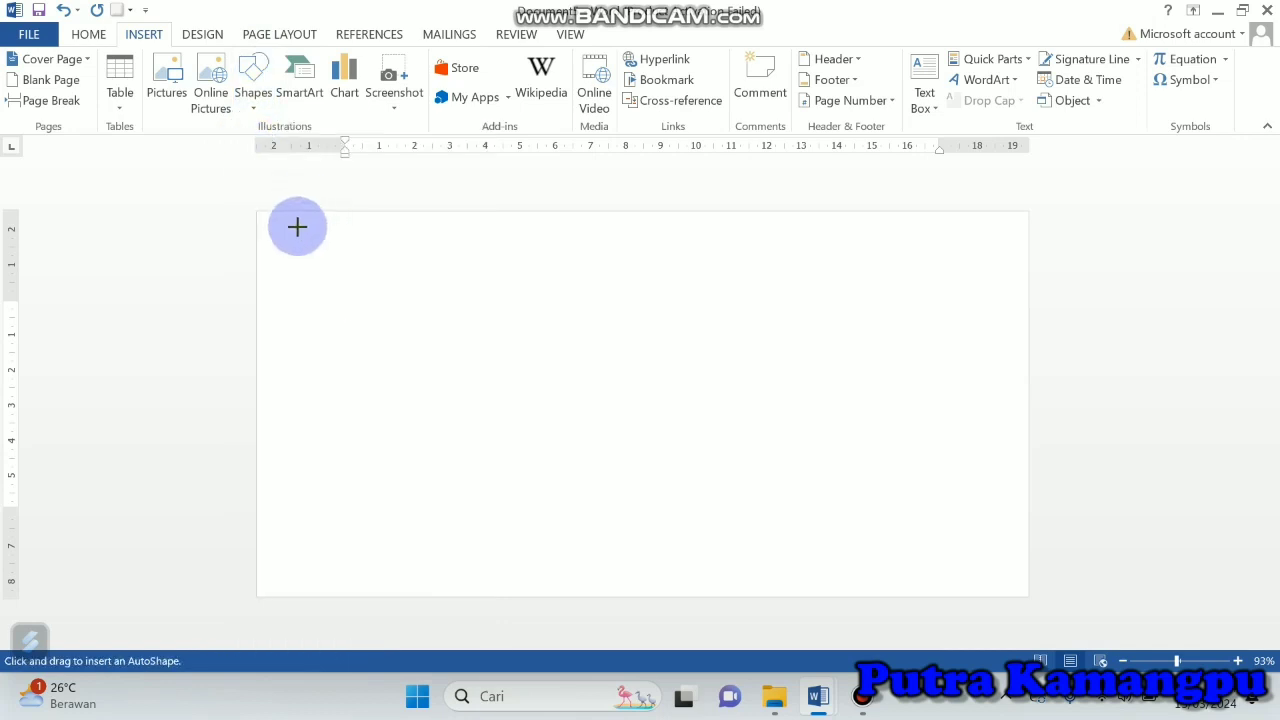
drag(297, 227, 343, 237)
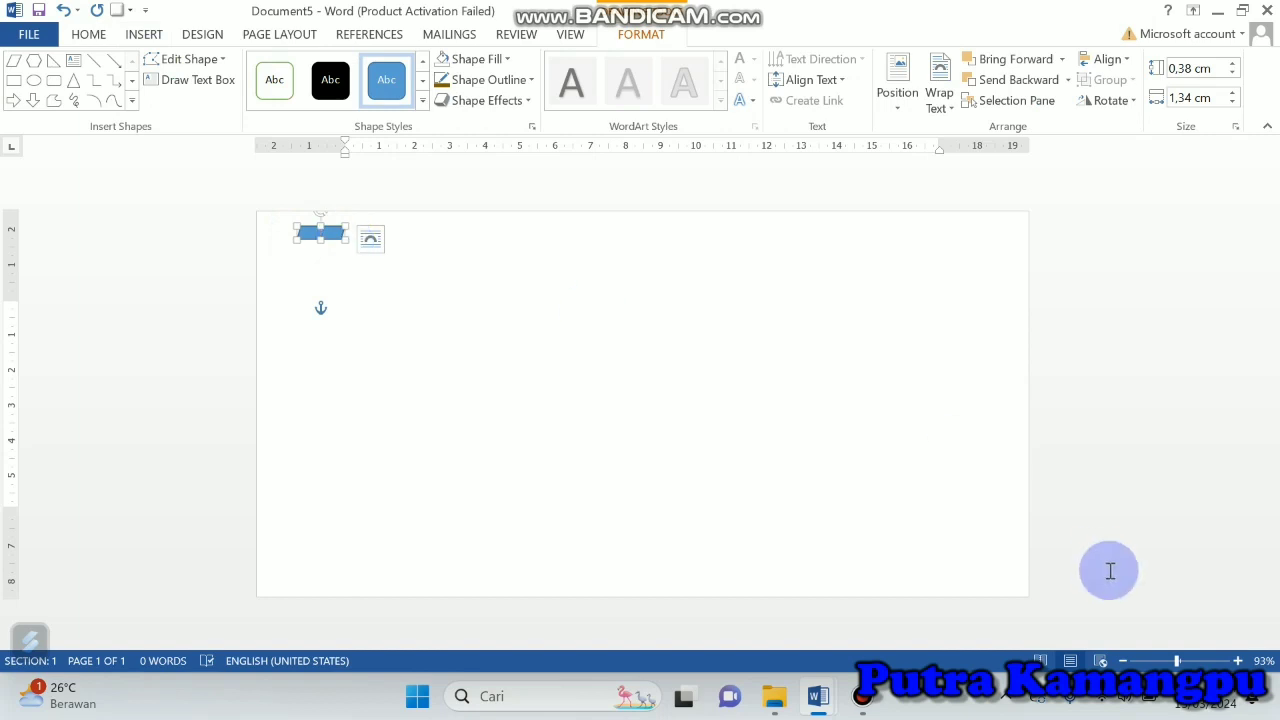
Step: Increase the slant of the parallelogram's sides with its shape adjustment handle
click(1193, 661)
drag(989, 638, 771, 630)
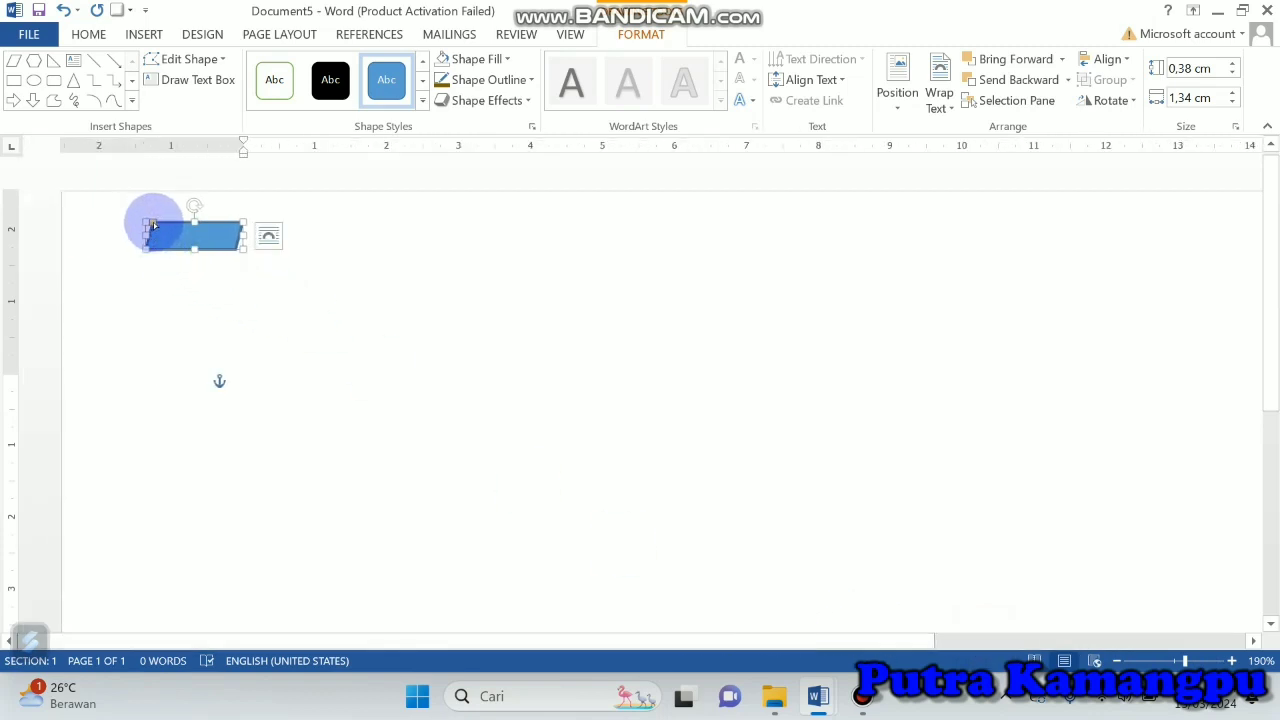
drag(151, 223, 167, 226)
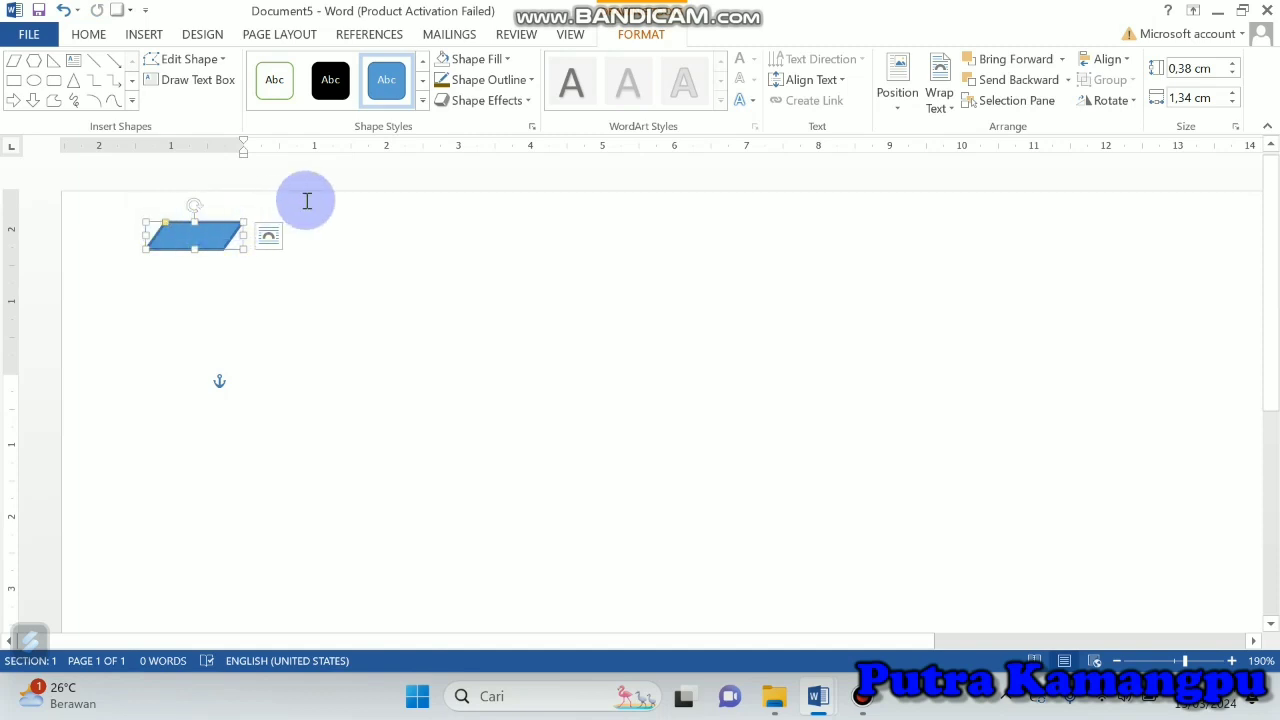
Step: Remove the parallelogram's outline and fill it with standard red
click(531, 81)
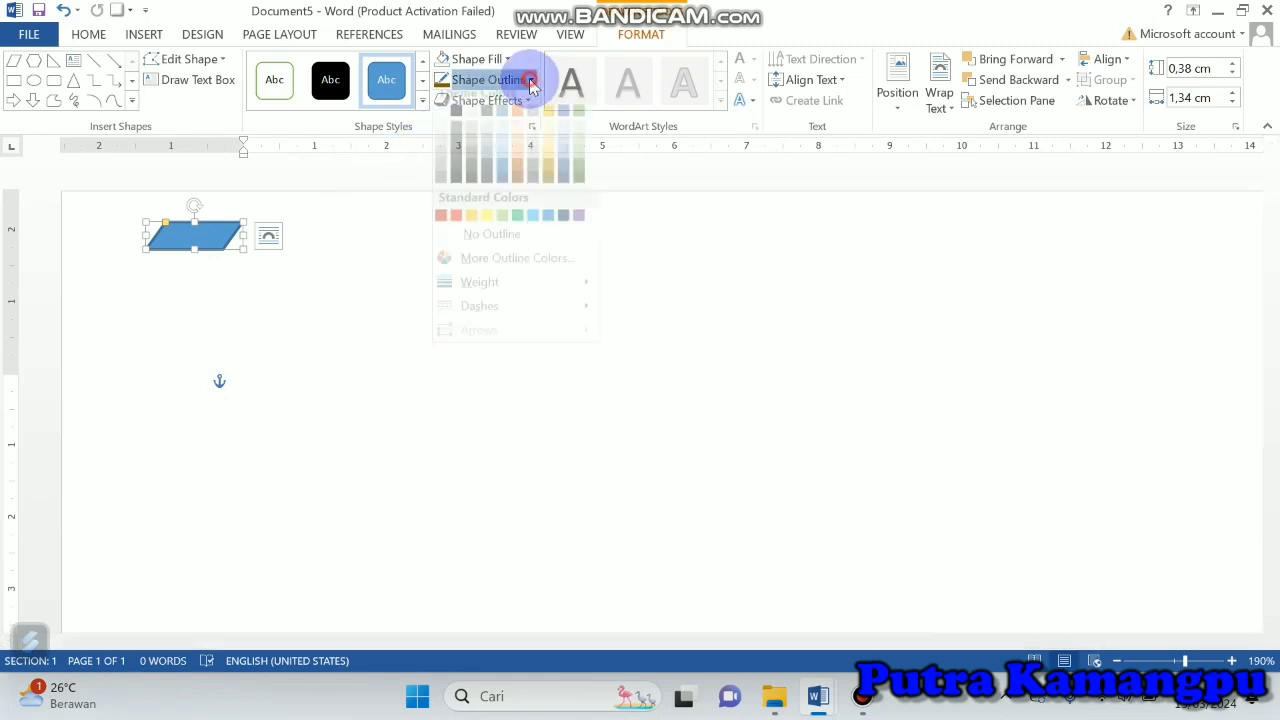
click(465, 245)
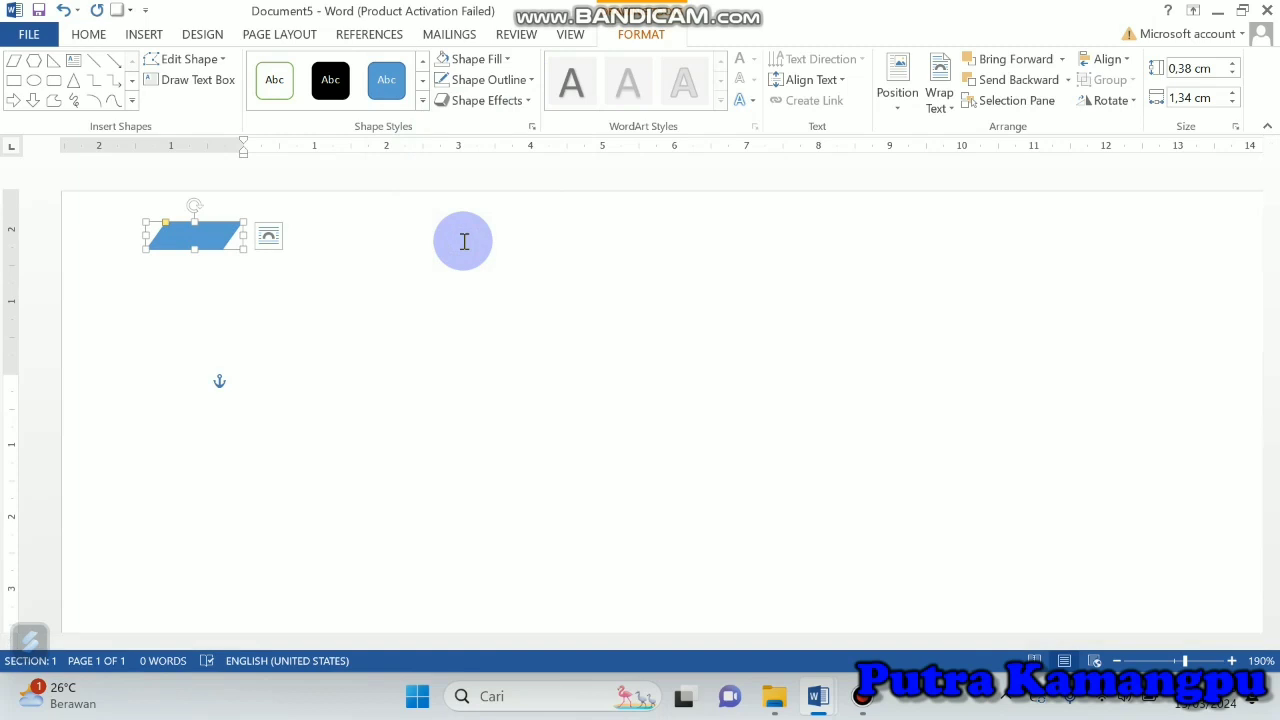
click(510, 60)
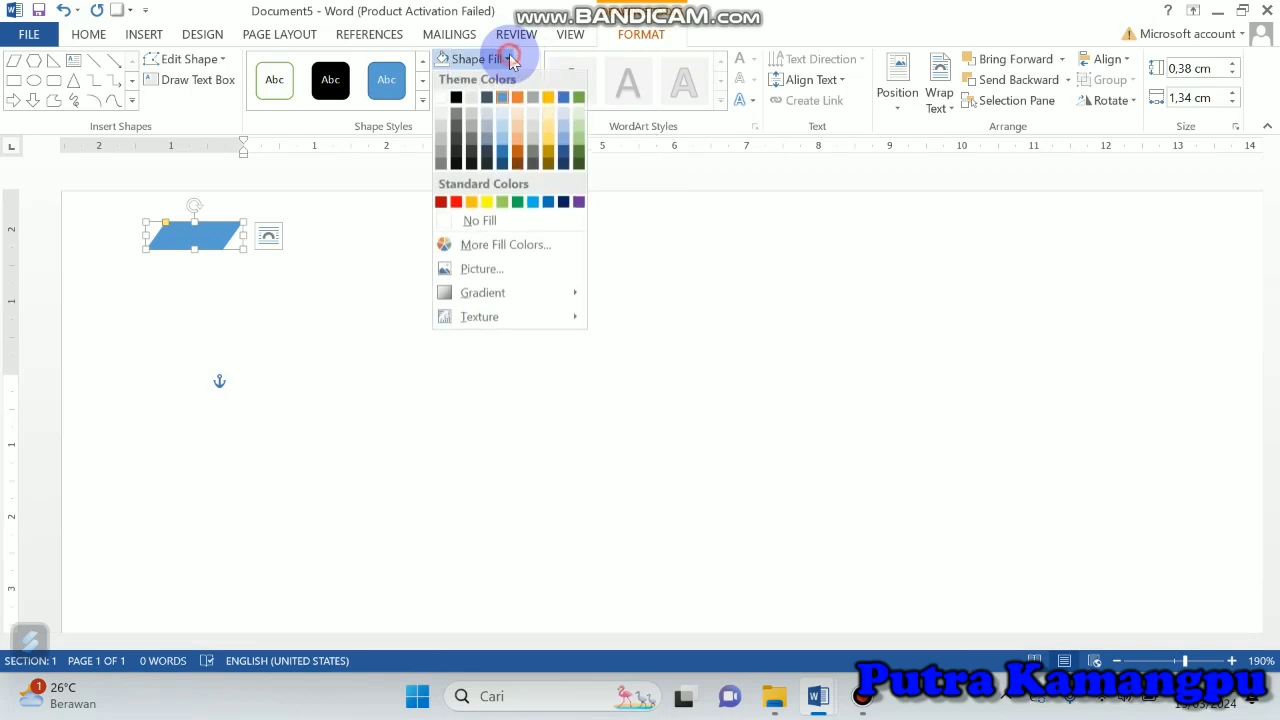
click(457, 204)
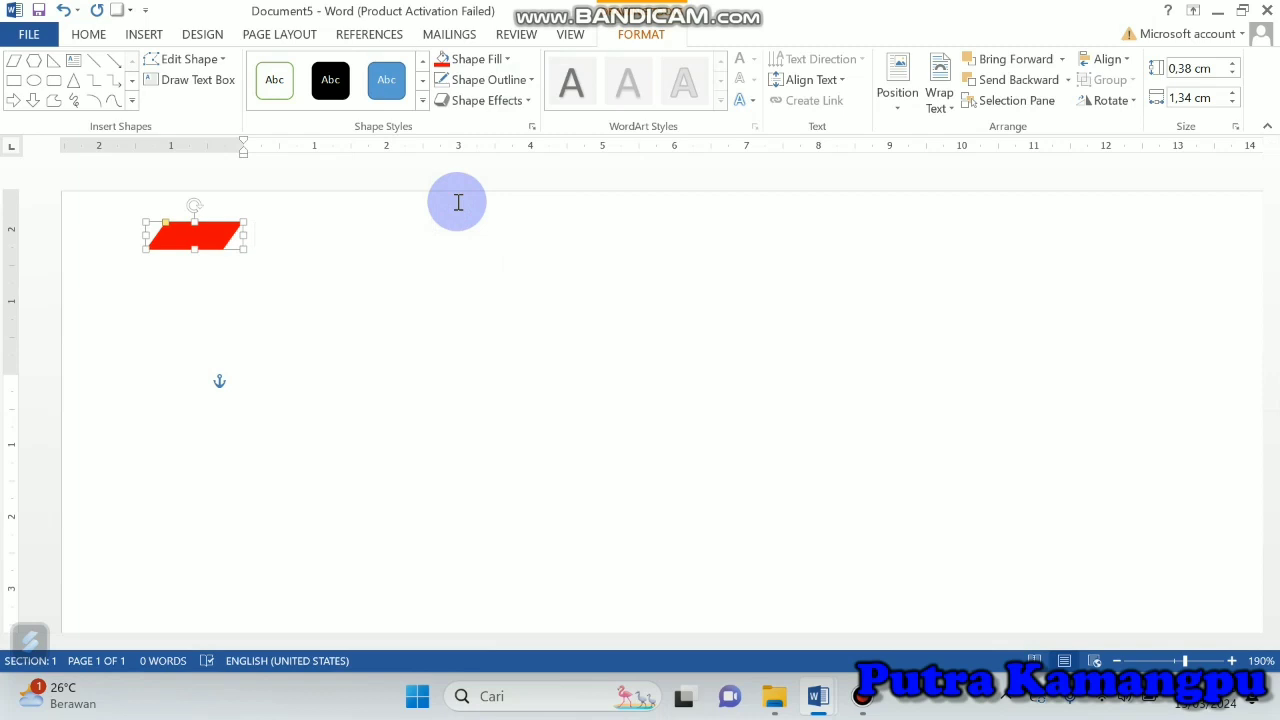
Step: Duplicate the red parallelogram, fill the copy with dark blue and place it directly to the right of the red one
key(ctrl+d)
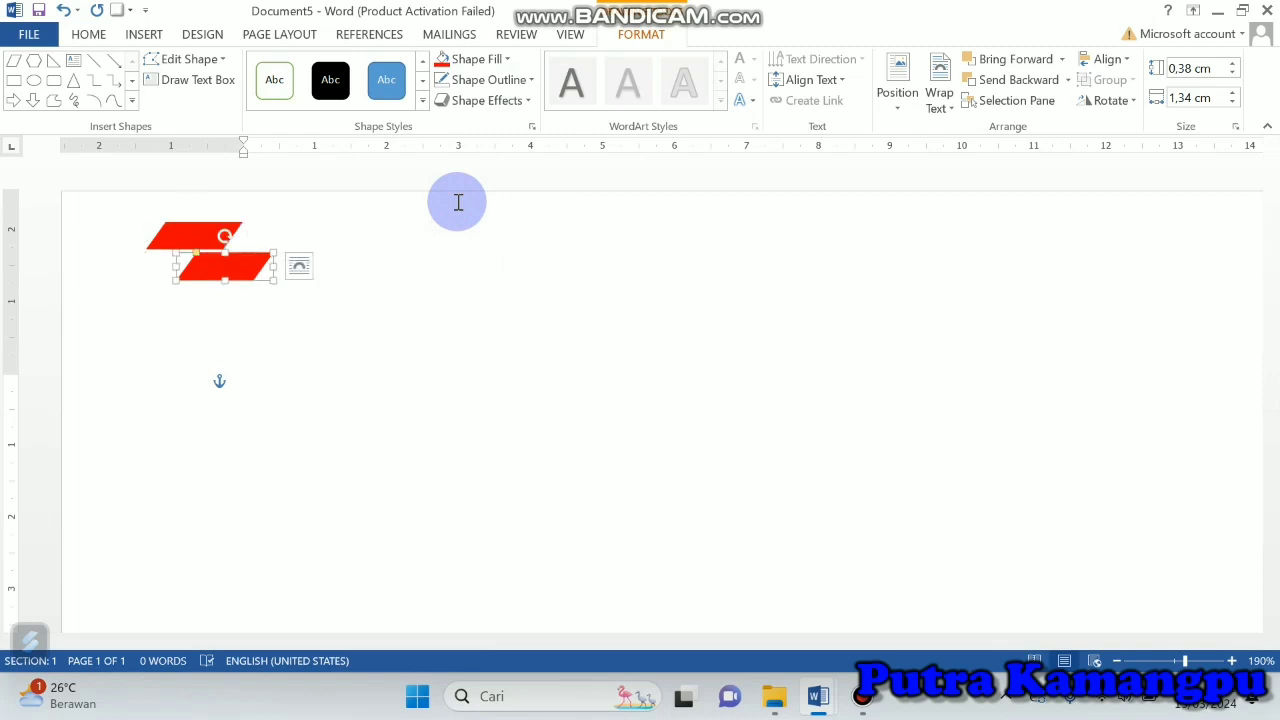
click(505, 59)
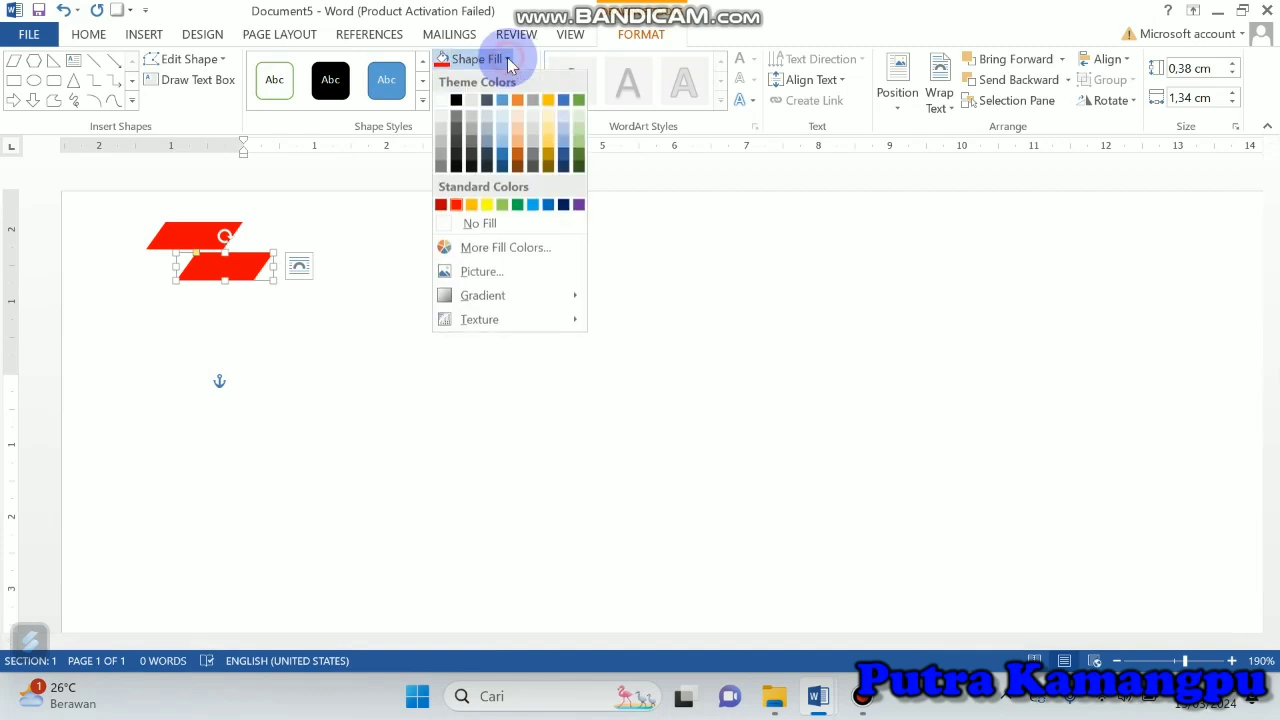
click(564, 205)
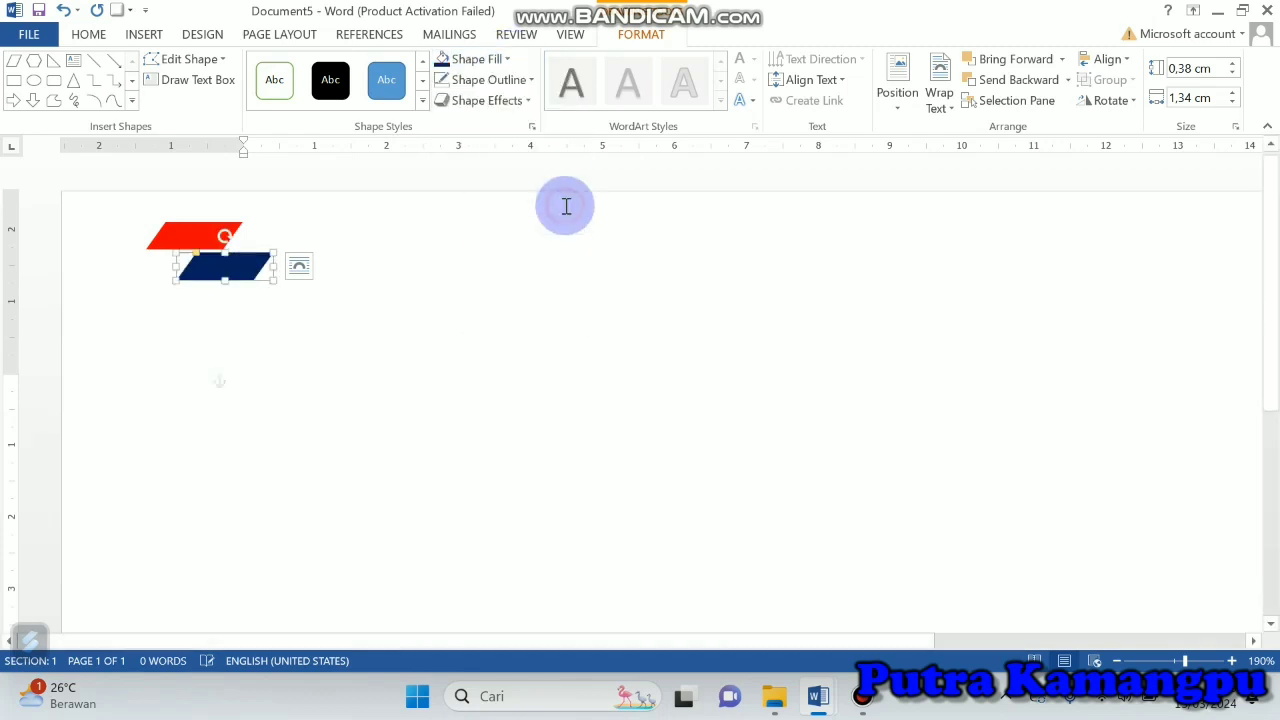
drag(246, 266, 326, 243)
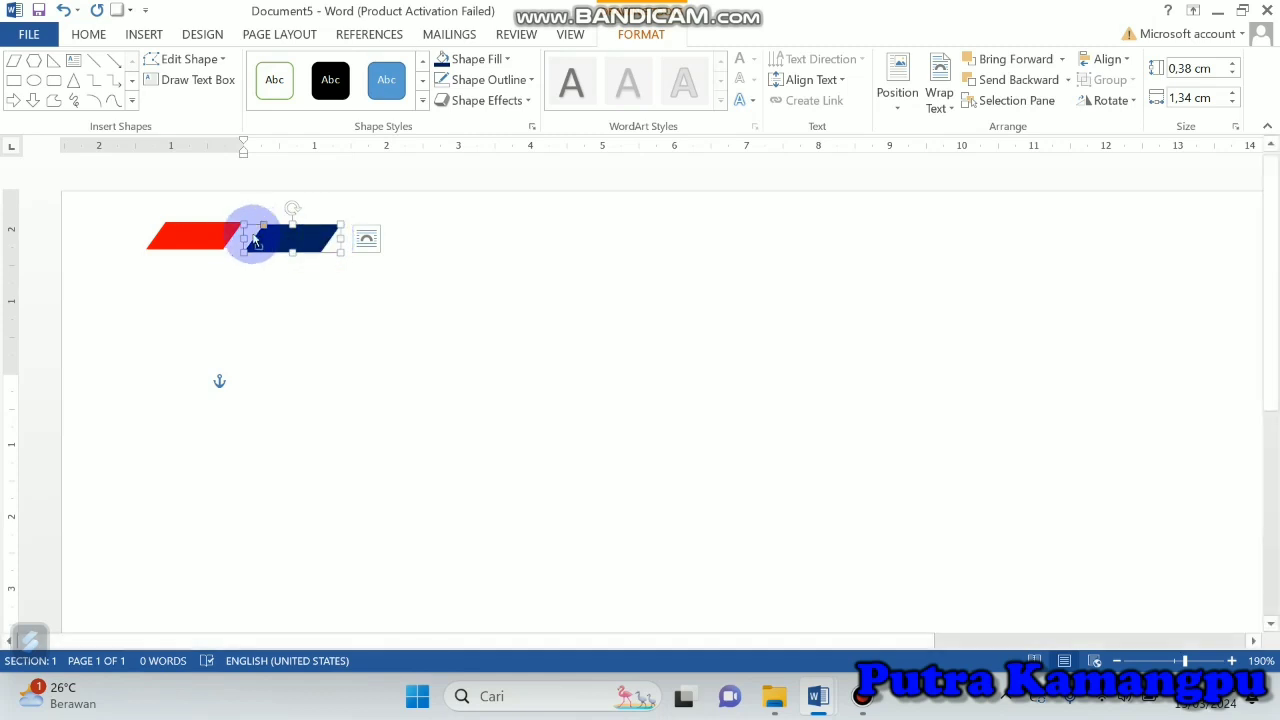
Step: Group the red and dark blue parallelograms into one object
shift+click(198, 235)
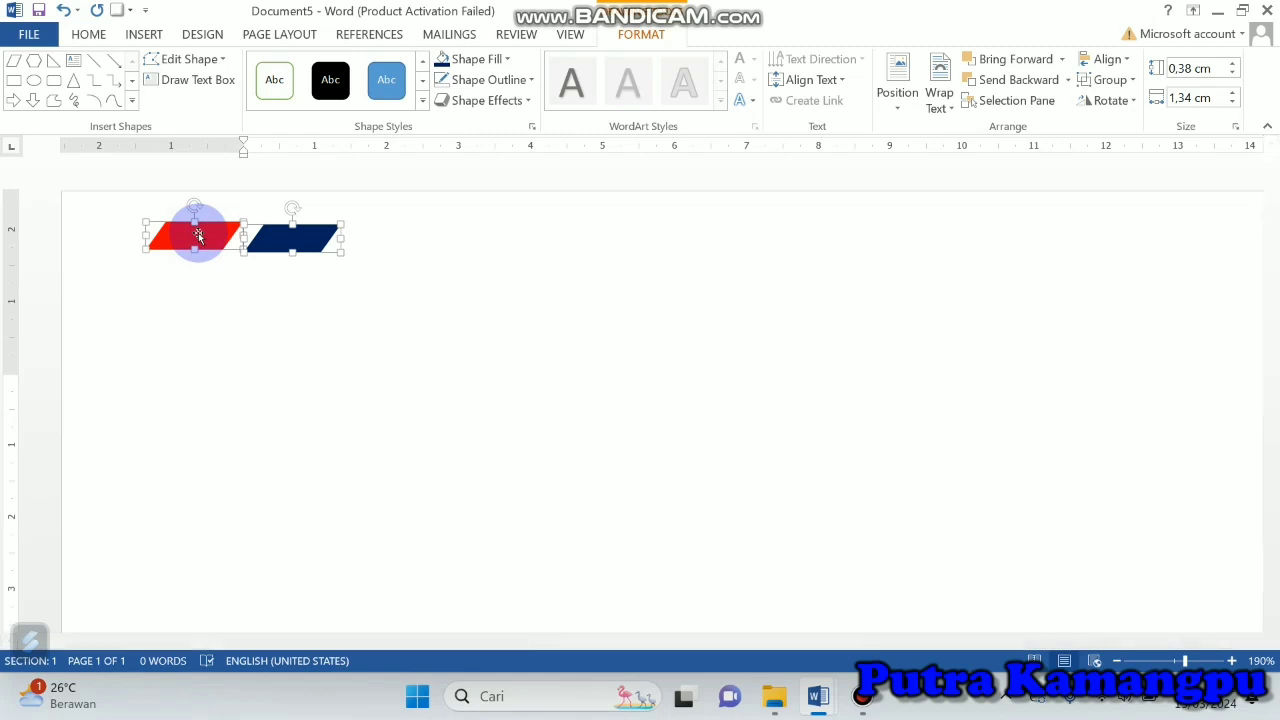
click(1108, 80)
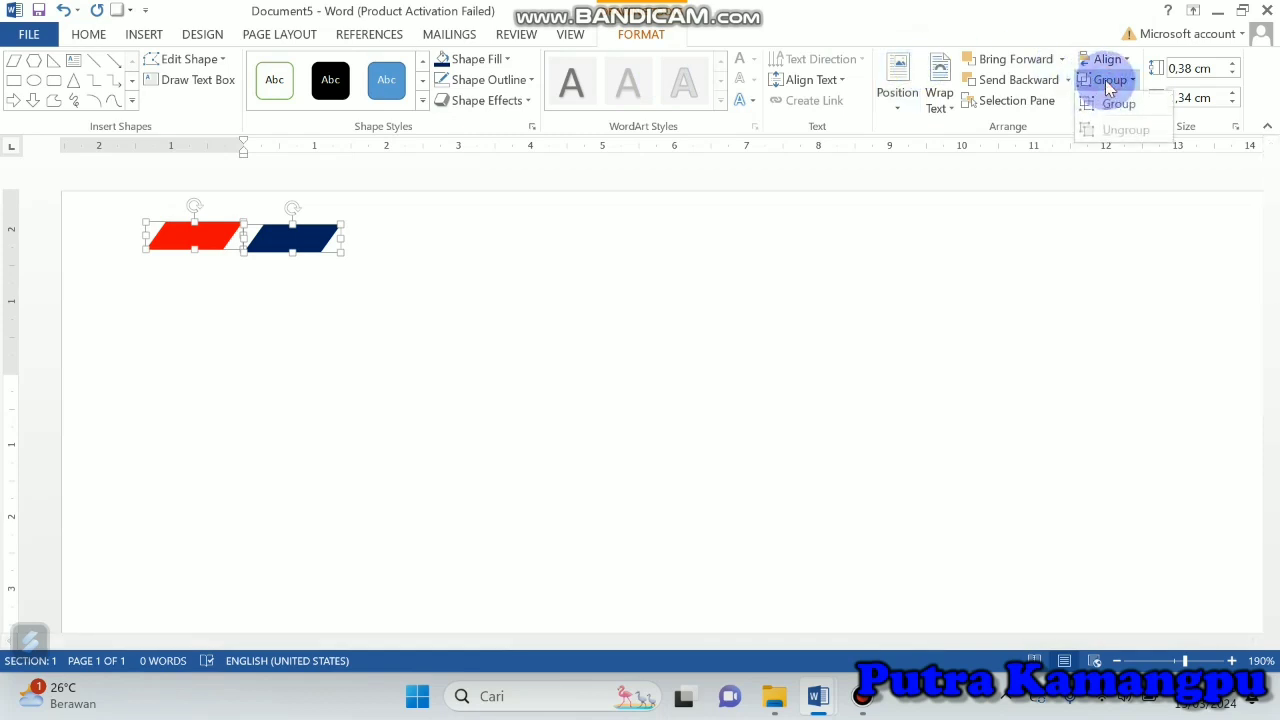
click(1115, 103)
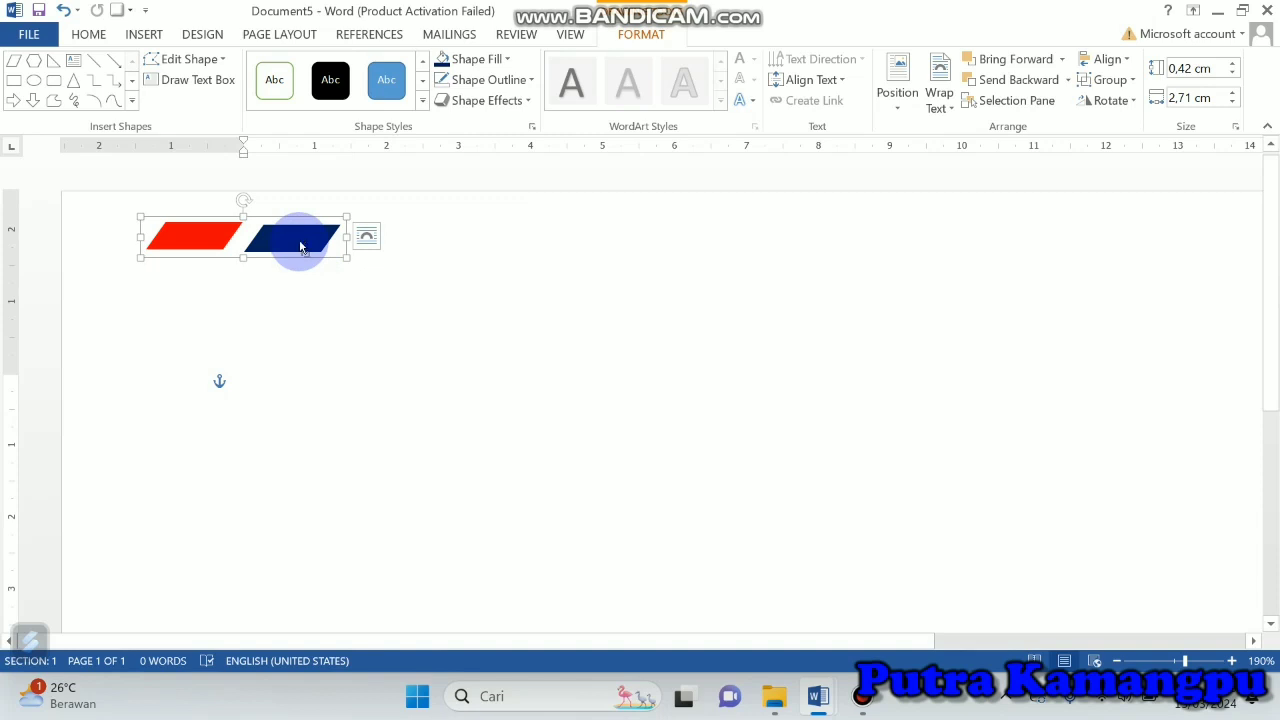
Step: Duplicate the red-blue pair twice and place the copies end to end, continuing the row to the right
key(ctrl+v)
drag(315, 258, 489, 242)
key(ctrl+v)
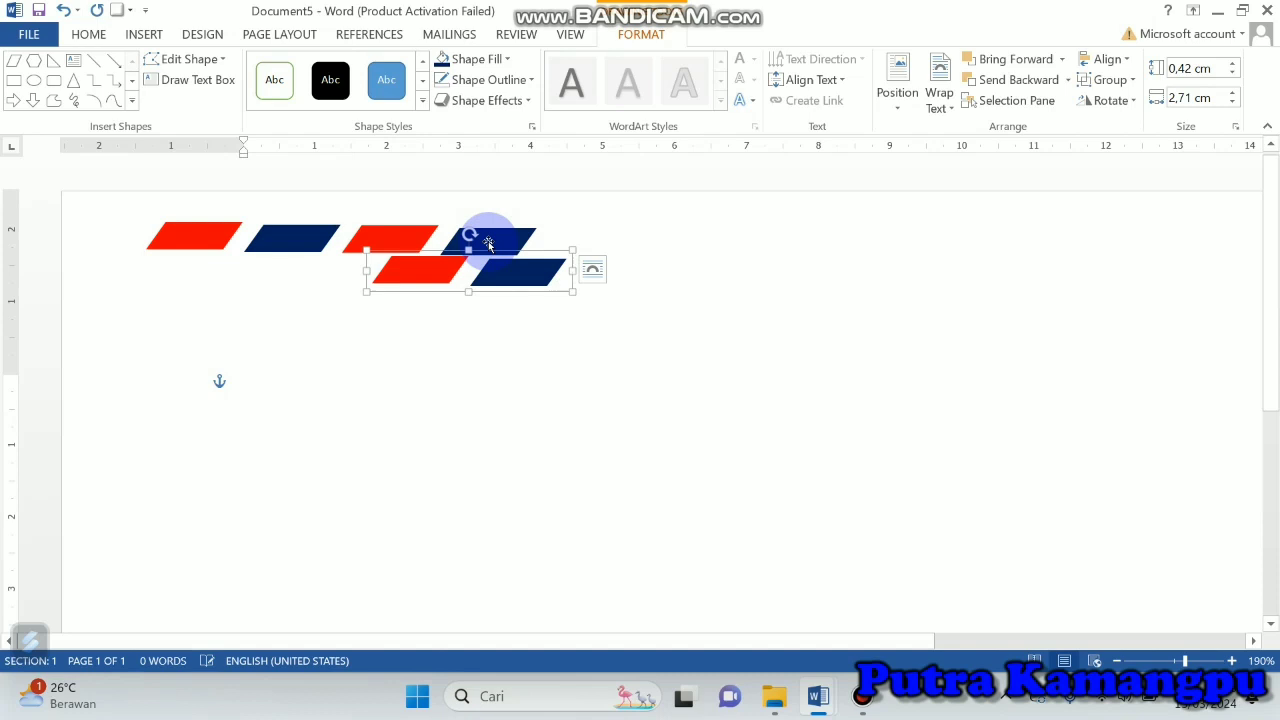
drag(517, 274, 682, 247)
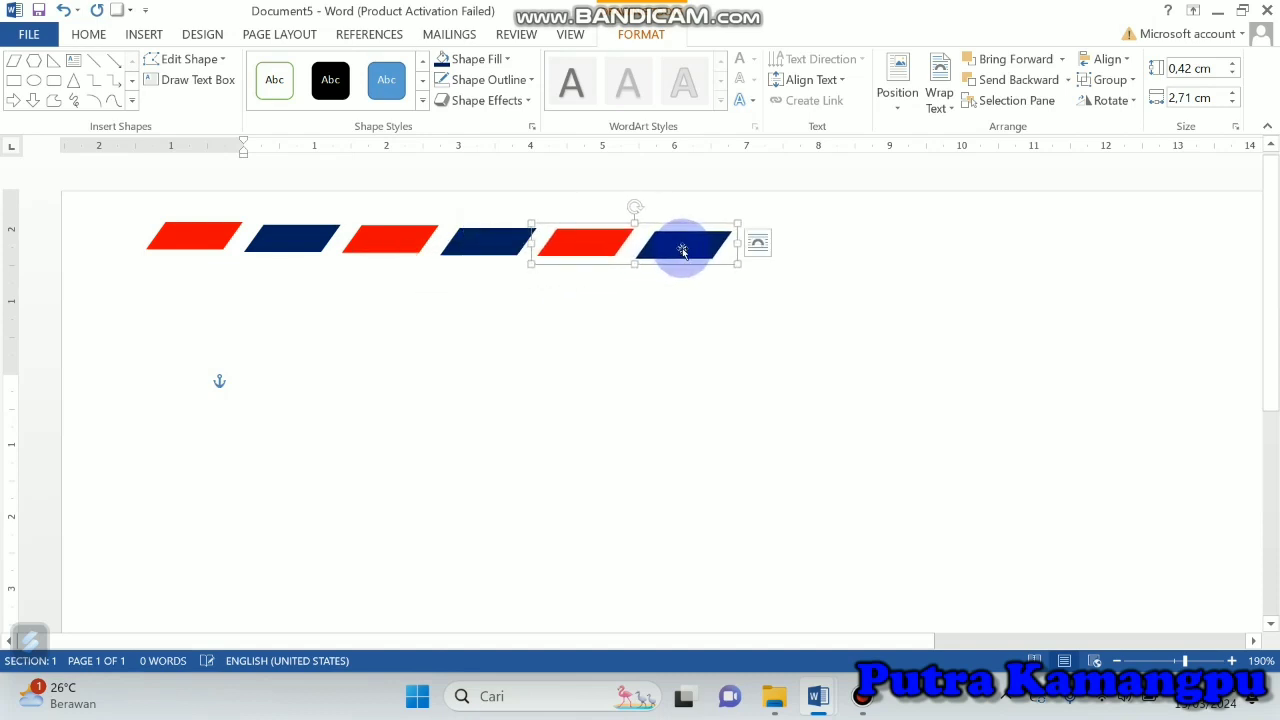
Step: Distribute the three red-blue pairs horizontally and align their top edges
shift+click(474, 240)
shift+click(284, 245)
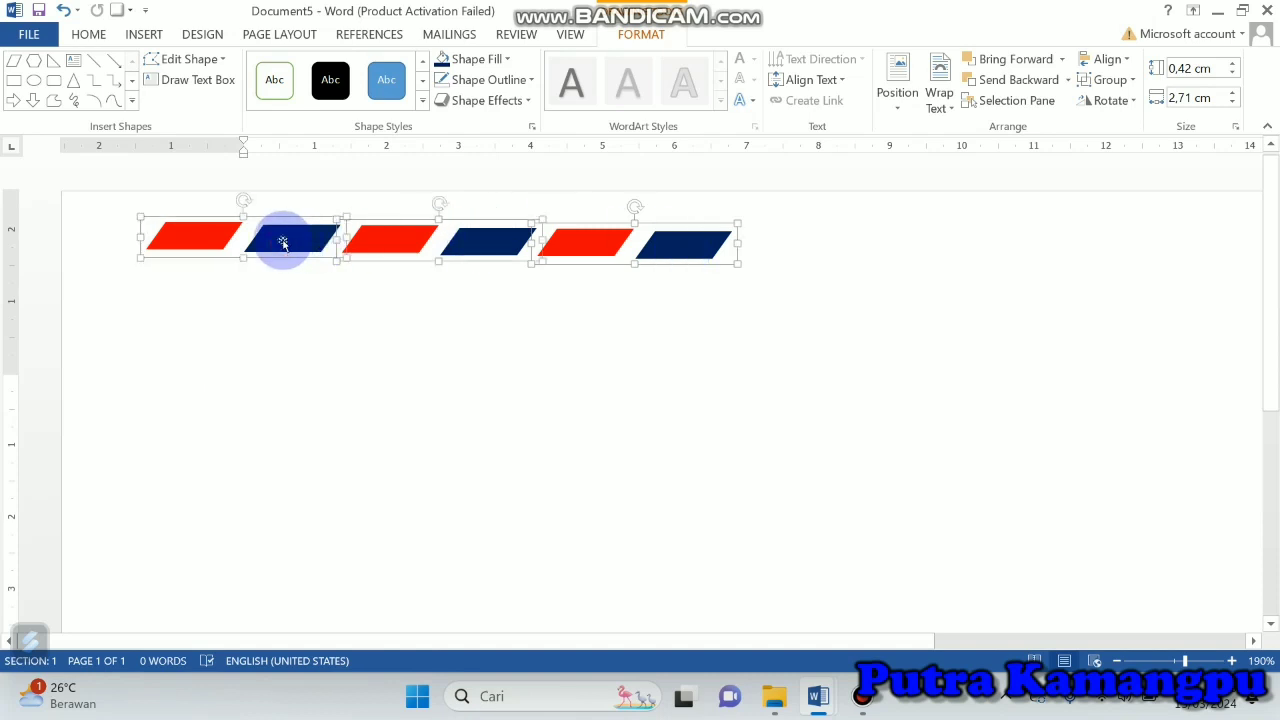
click(1128, 62)
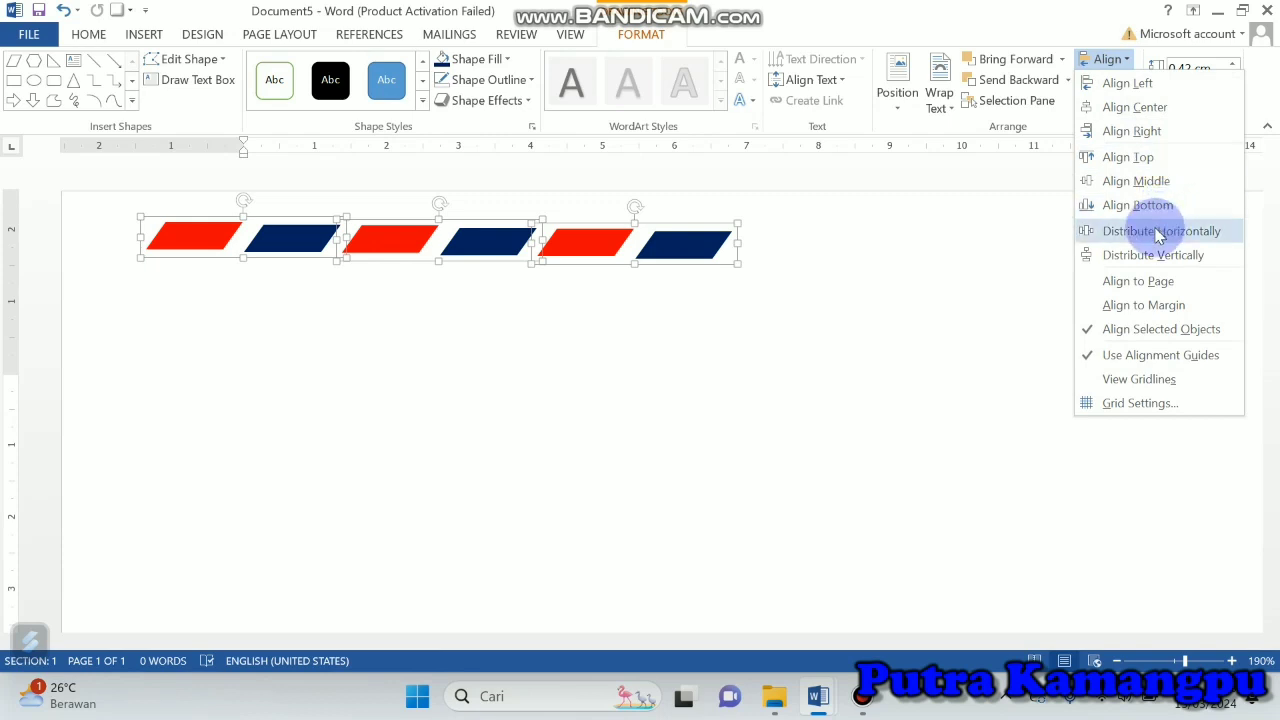
click(1158, 232)
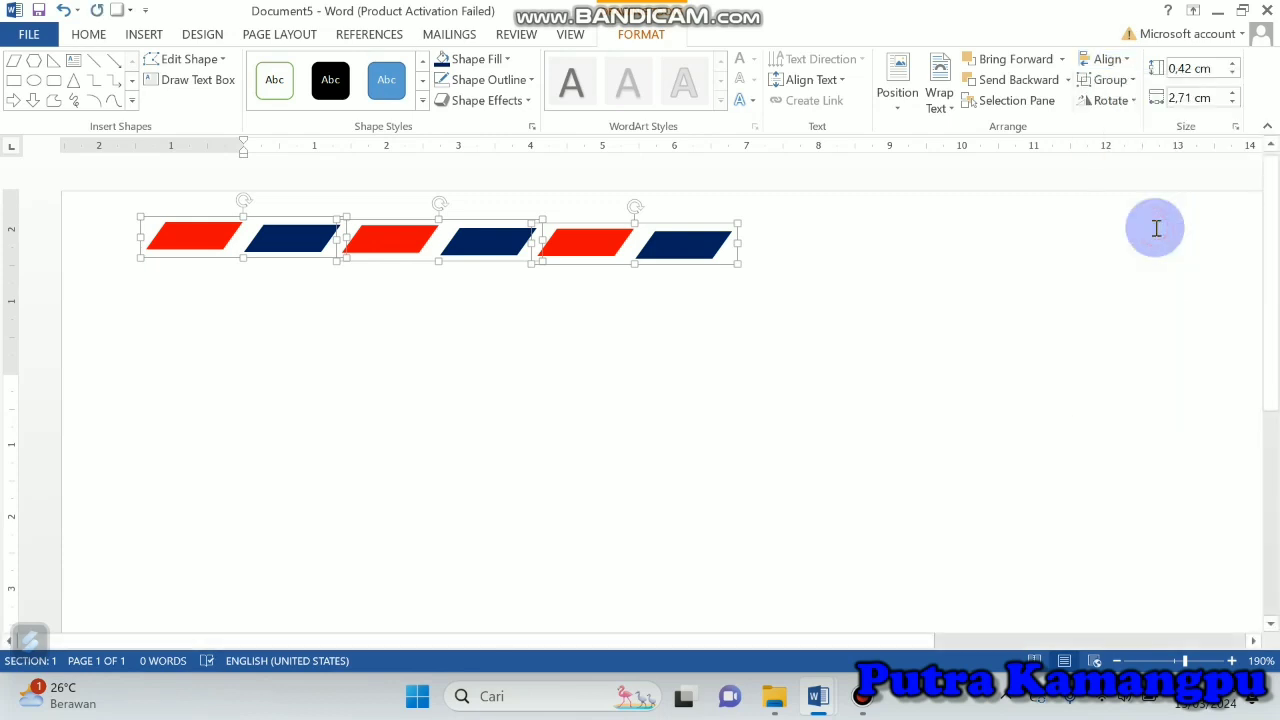
click(1130, 62)
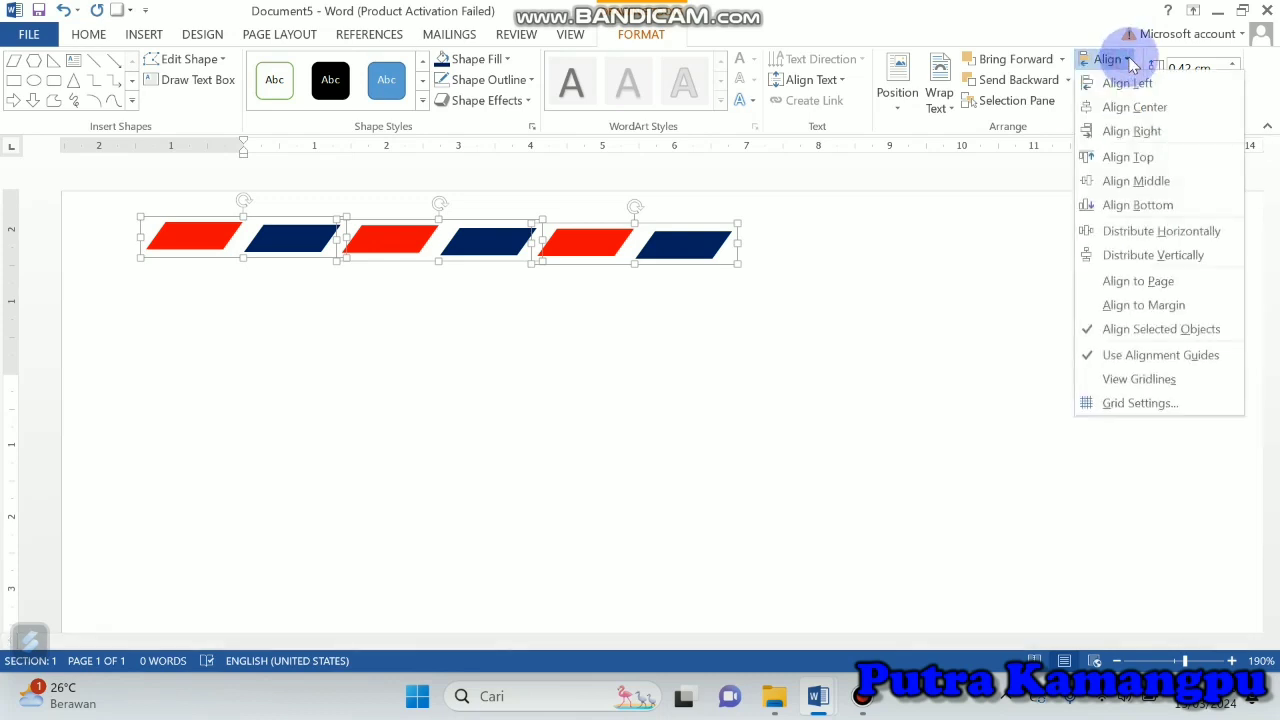
click(1140, 162)
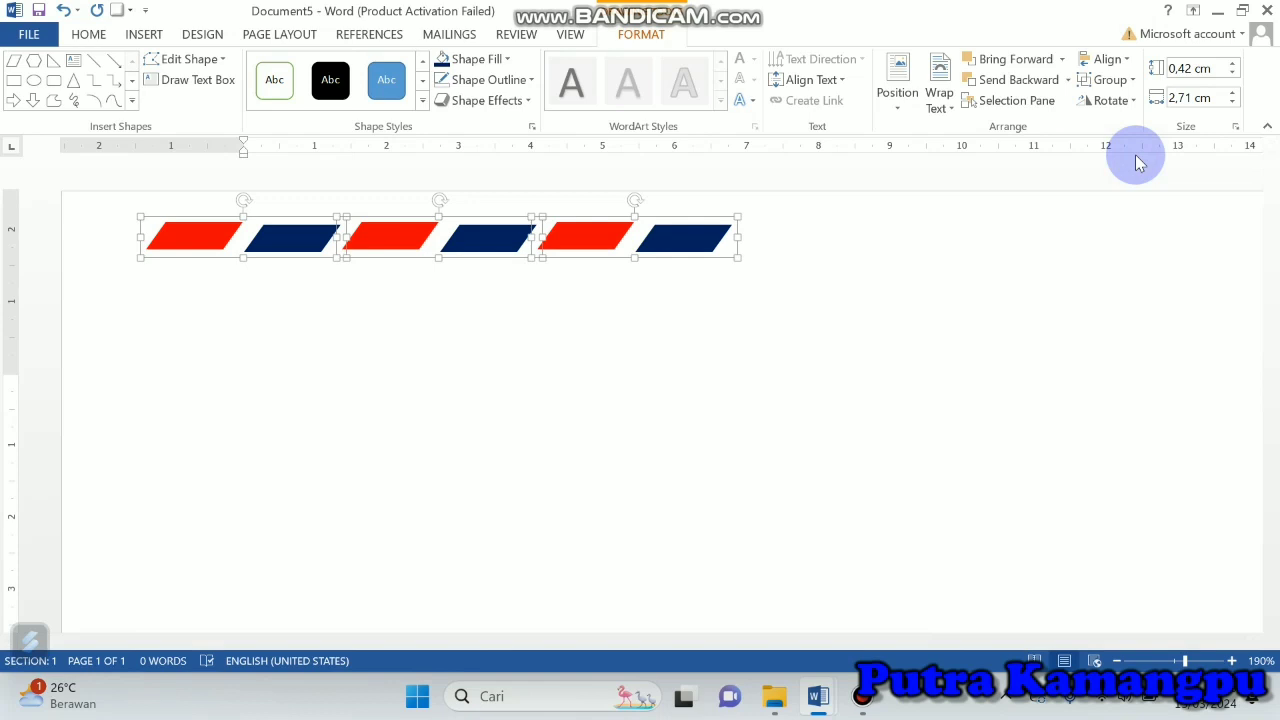
Step: Group the three pairs into one strip, then duplicate it and place the copy at the strip's right end
click(1110, 80)
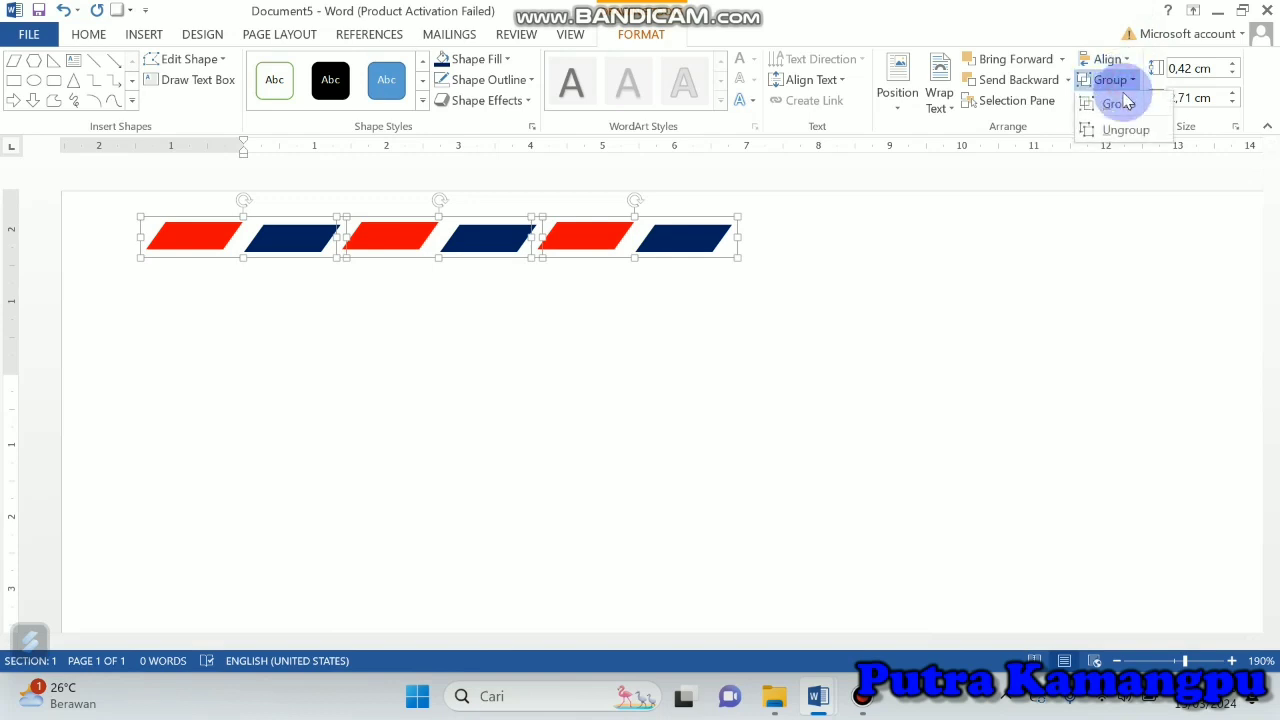
click(1120, 103)
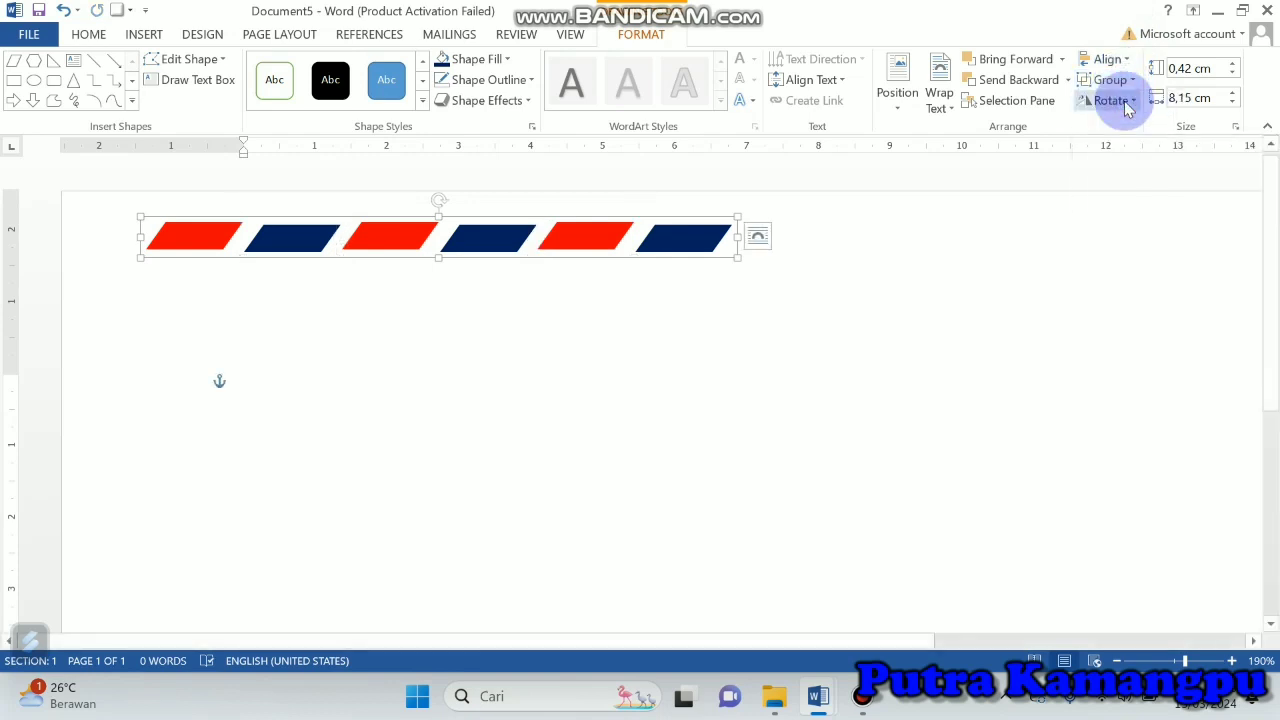
key(ctrl+v)
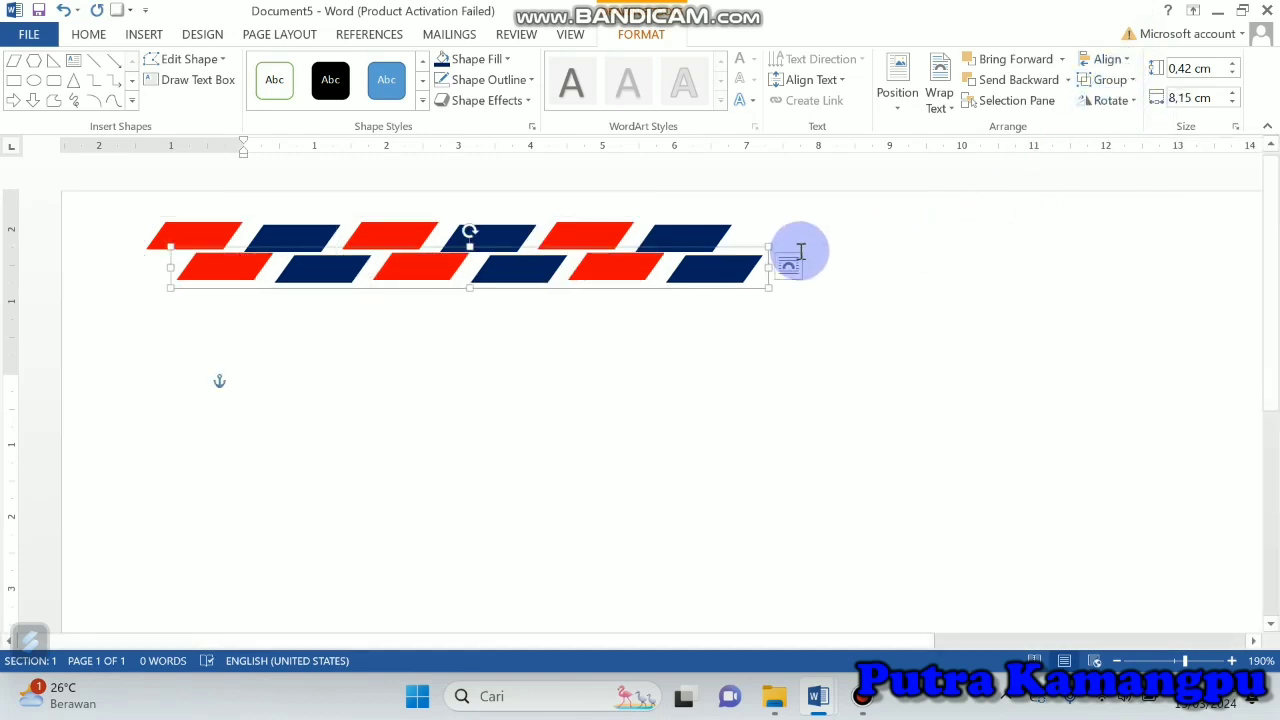
drag(737, 263, 884, 237)
drag(882, 238, 880, 240)
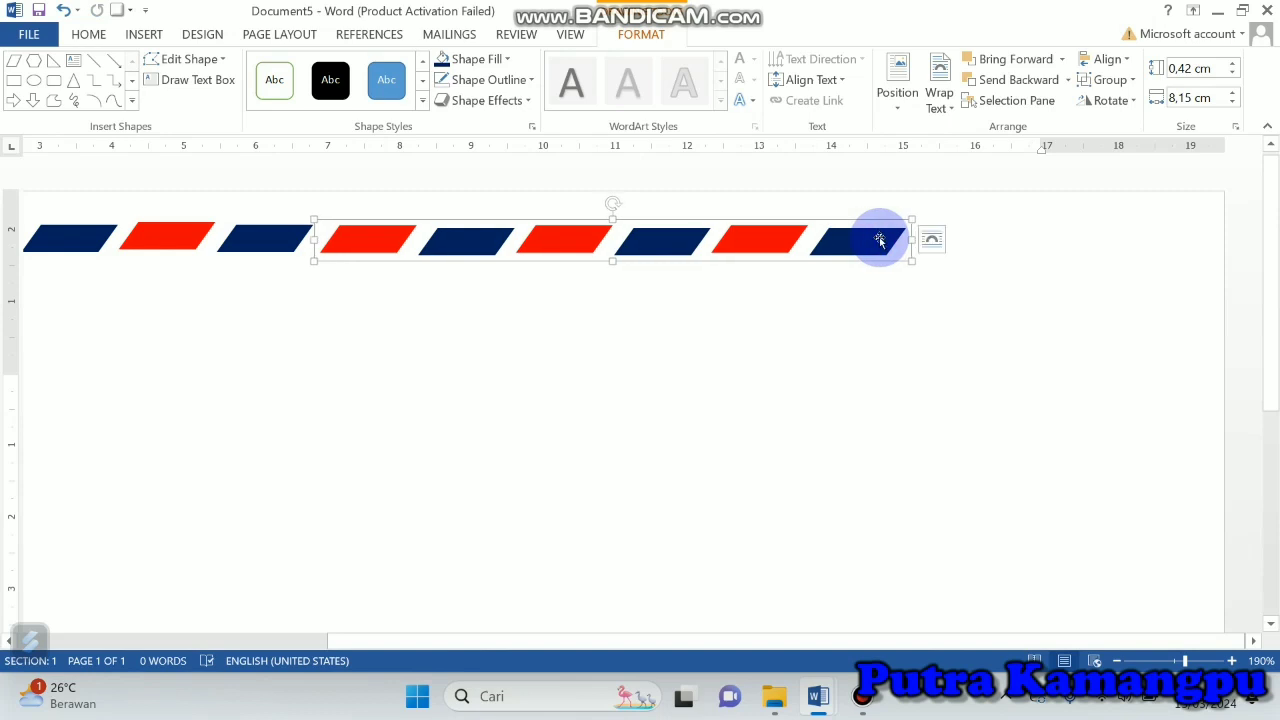
Step: Ungroup the copied strip, duplicate its last red-blue pair, and place the copy at the row's right end
click(1110, 80)
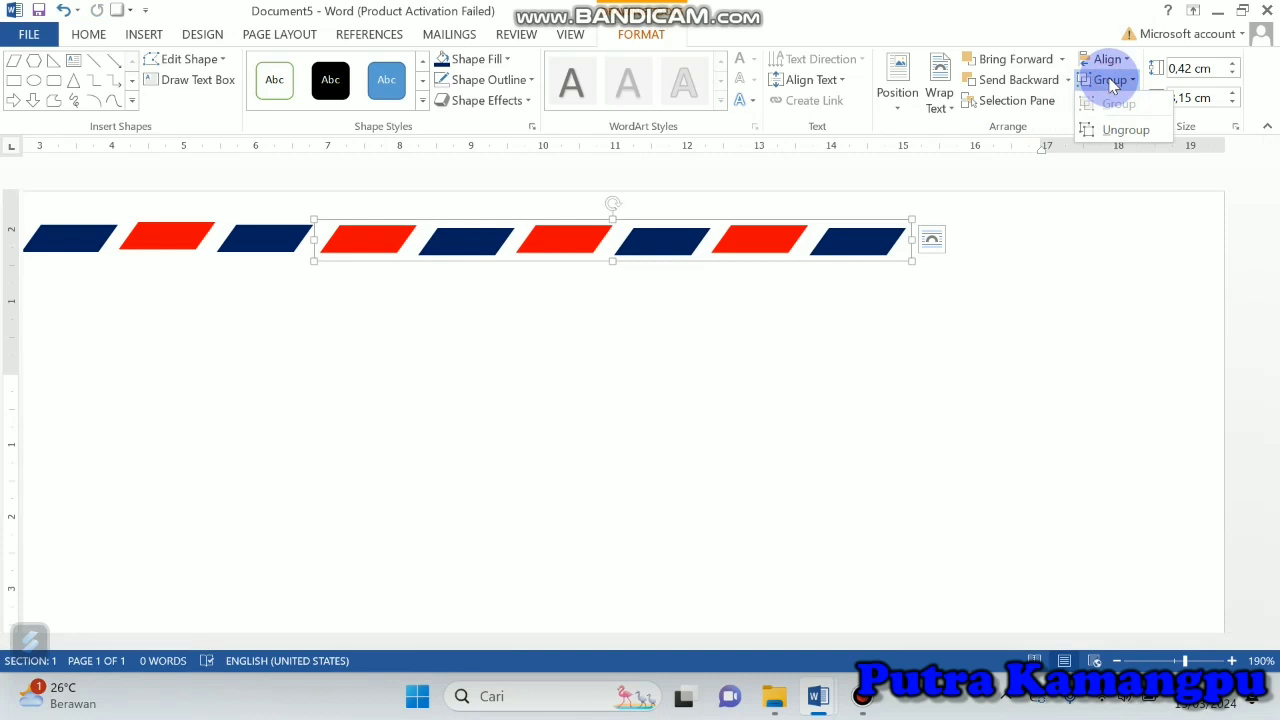
click(1125, 130)
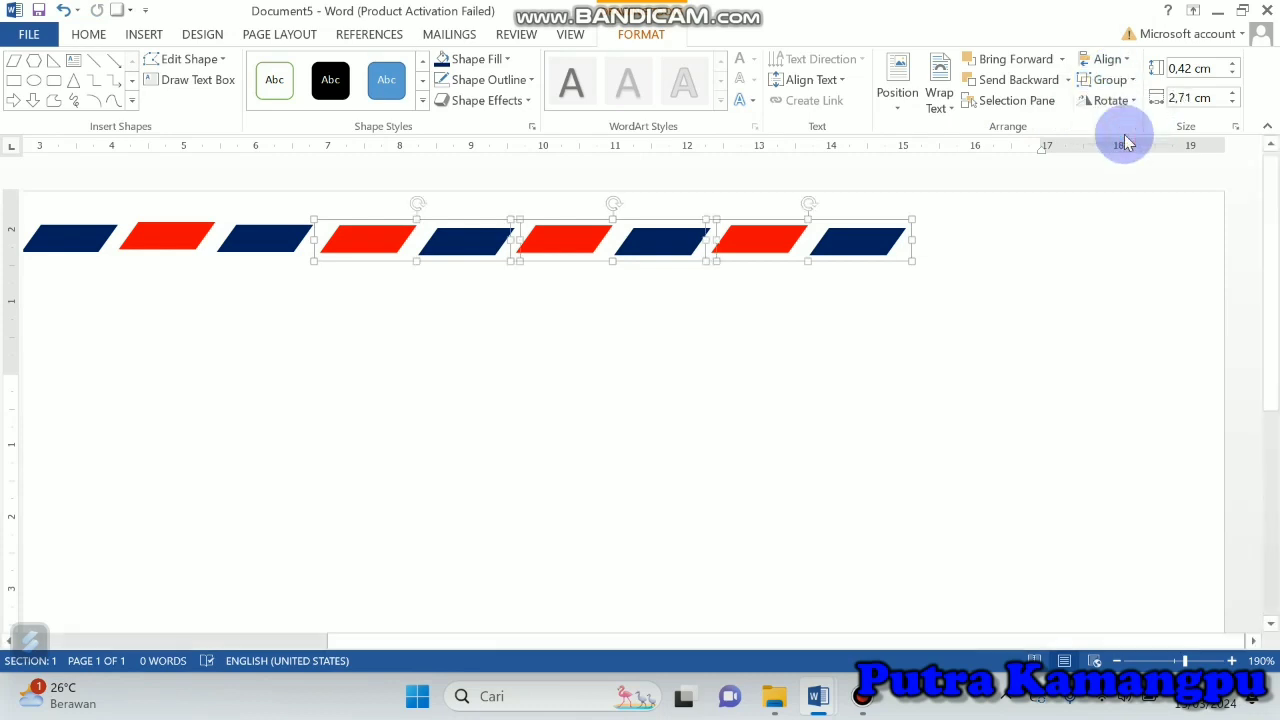
click(905, 347)
click(1060, 246)
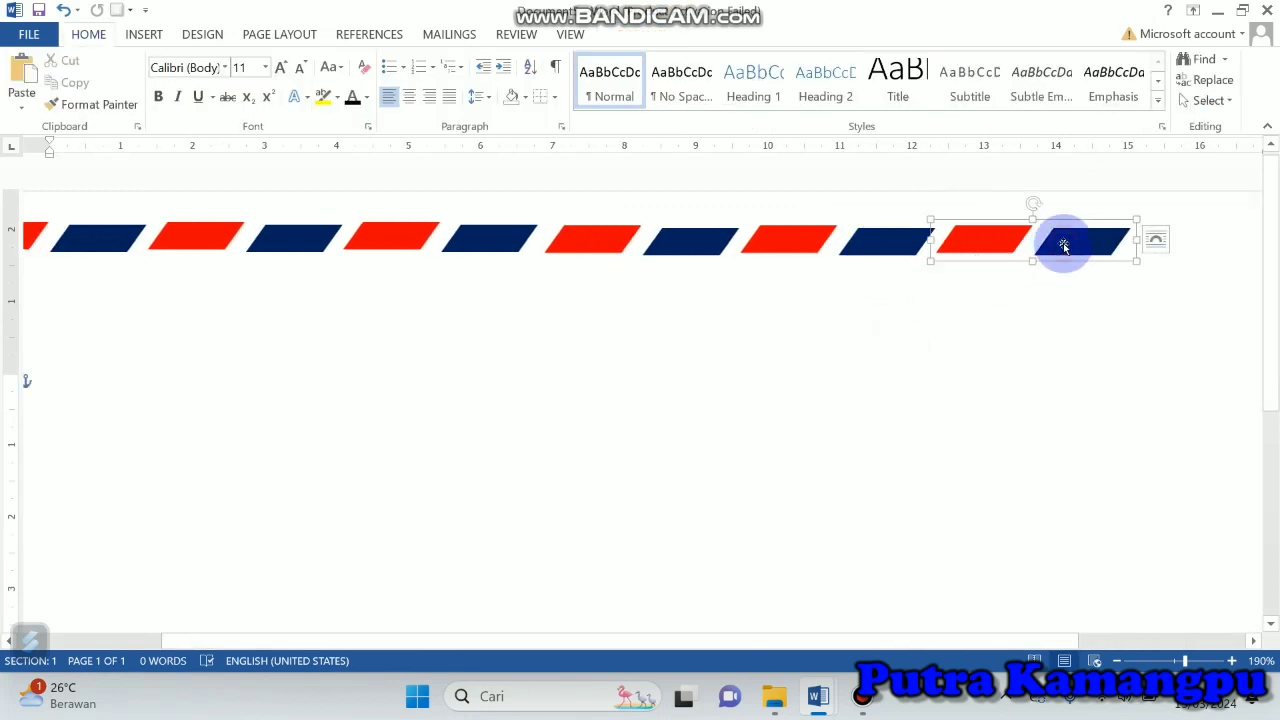
key(ctrl+d)
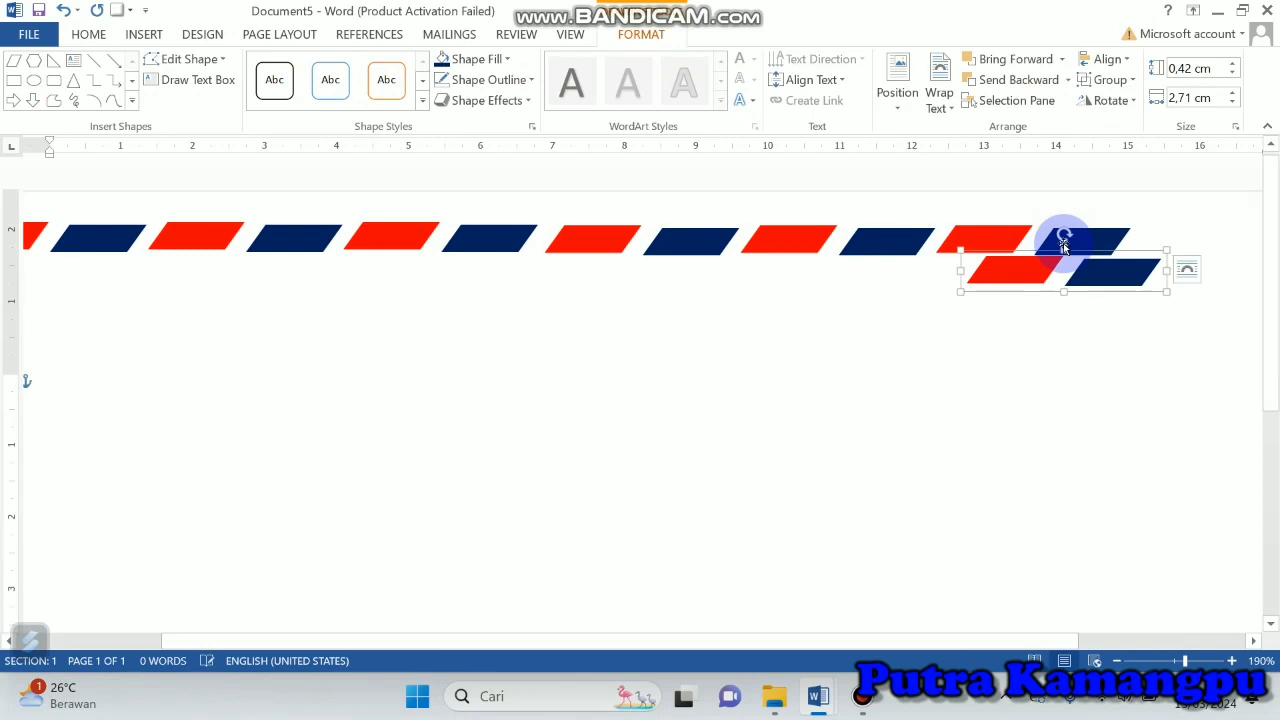
drag(994, 640, 1272, 642)
drag(904, 276, 1066, 248)
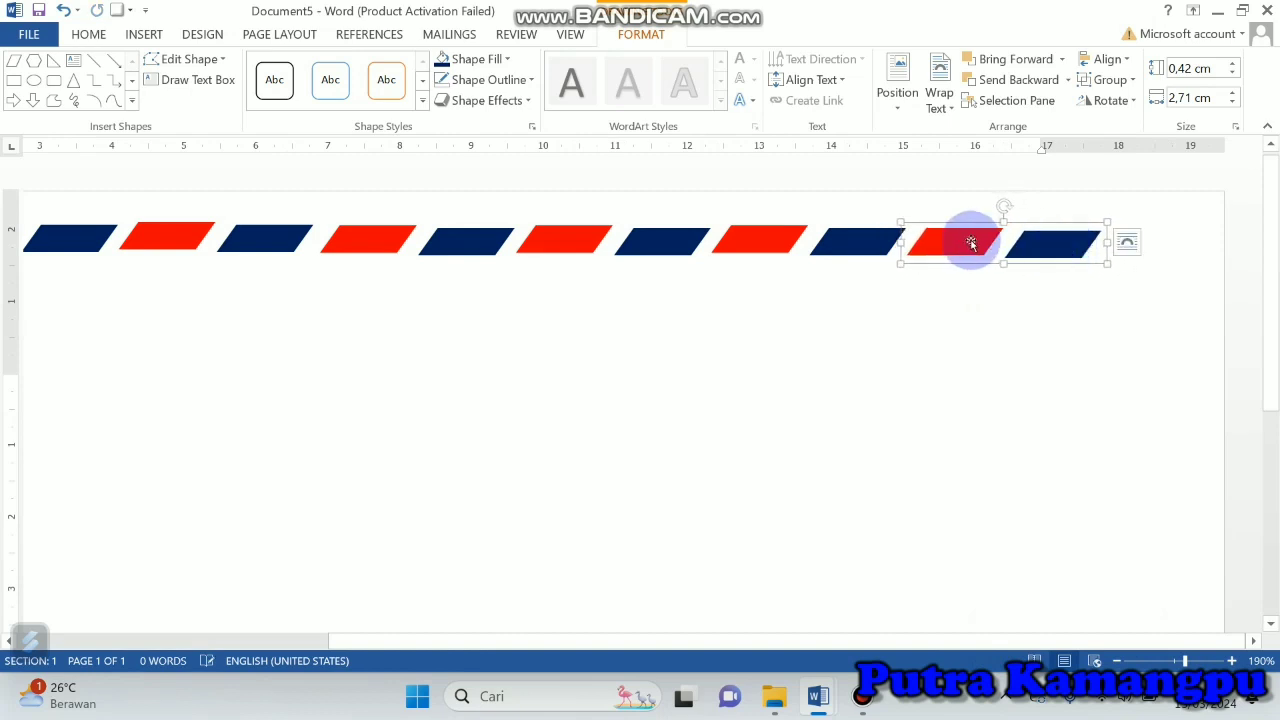
Step: Ungroup the last red-blue pair and place a copy of its red parallelogram at the row's right end
click(1110, 80)
click(1125, 131)
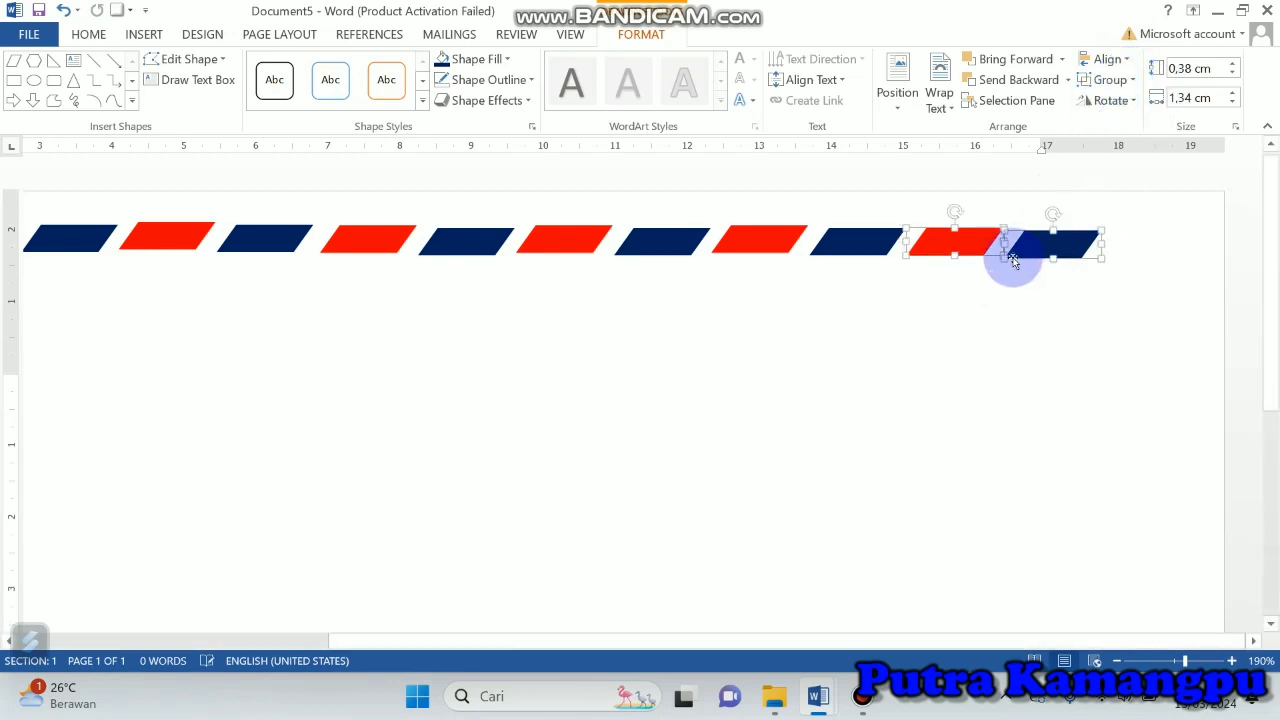
click(966, 306)
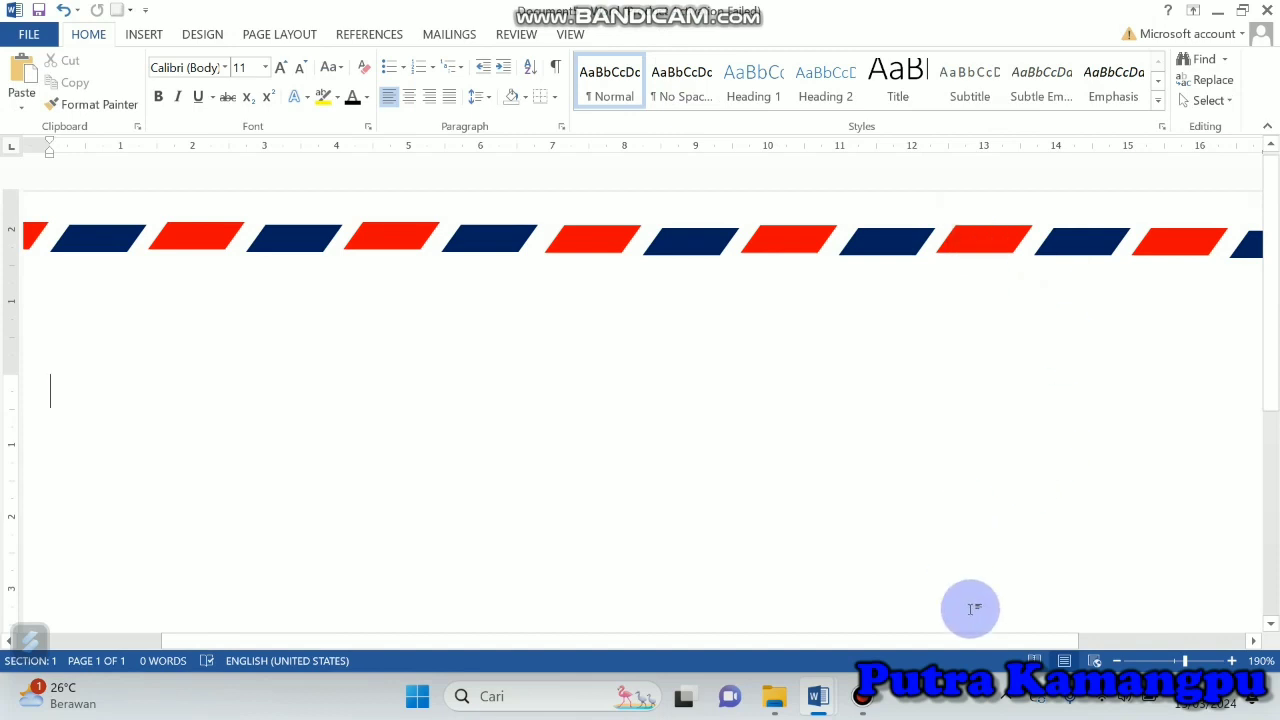
click(971, 640)
drag(1163, 658, 1178, 655)
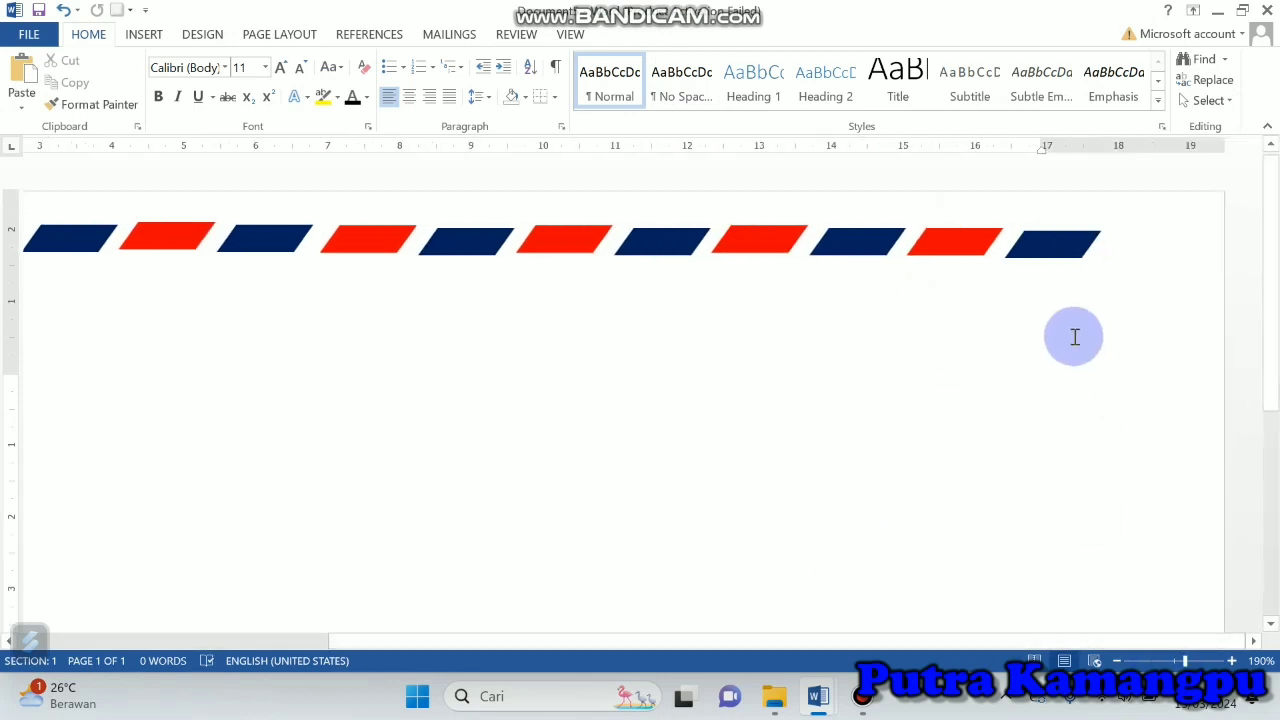
click(942, 234)
ctrl+drag(945, 240, 1153, 253)
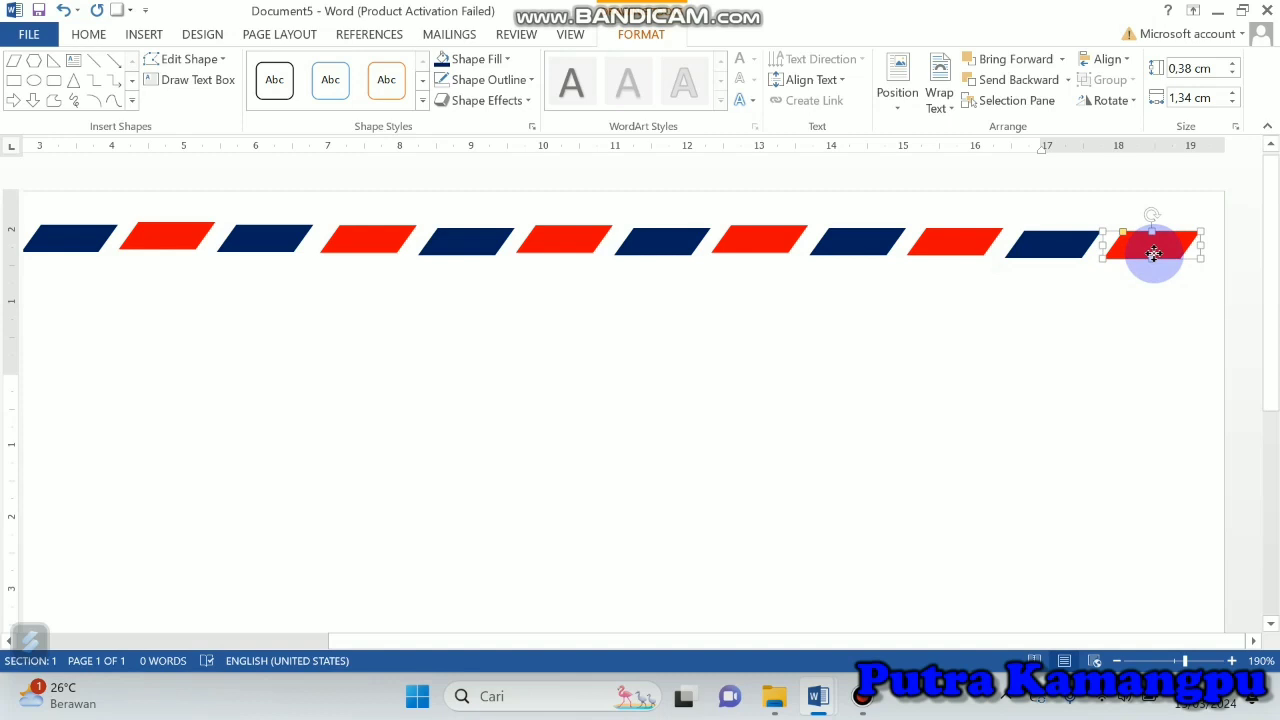
drag(1153, 253, 1155, 257)
Step: Group the three single parallelograms at the row's right end with the neighbouring red-blue pair
shift+click(1063, 243)
shift+click(976, 243)
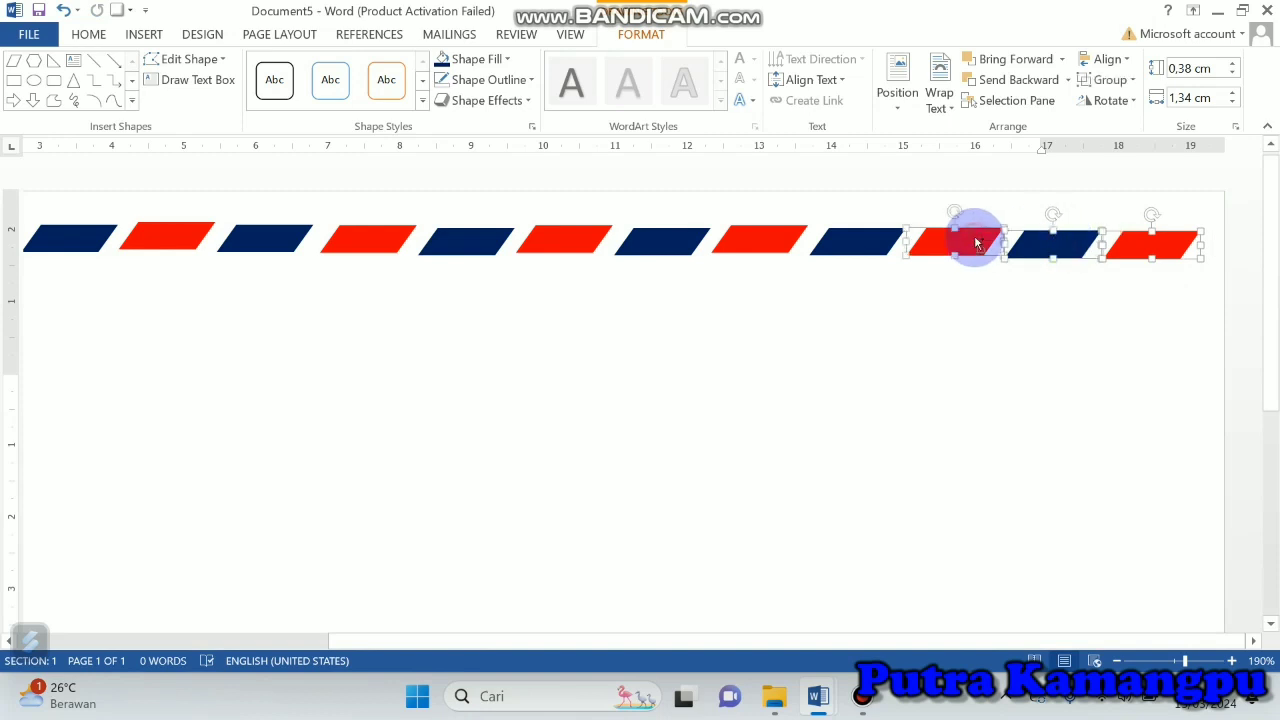
shift+click(884, 232)
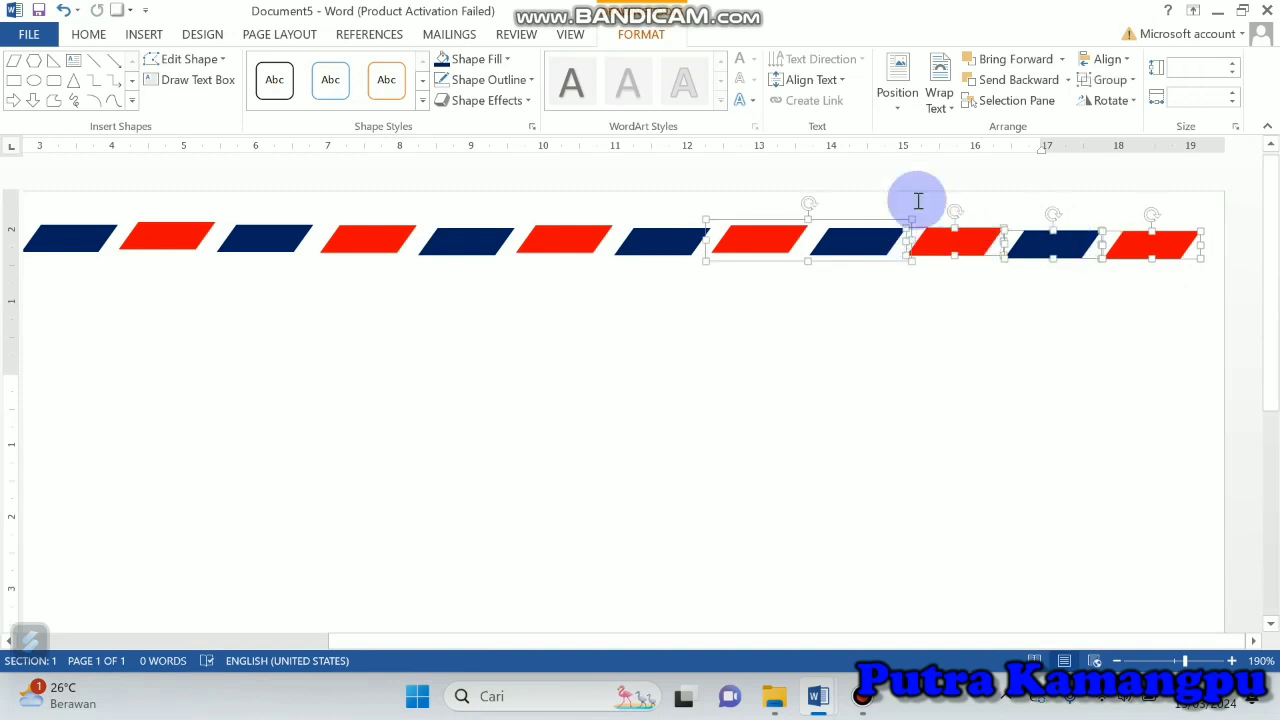
click(1110, 80)
click(1117, 104)
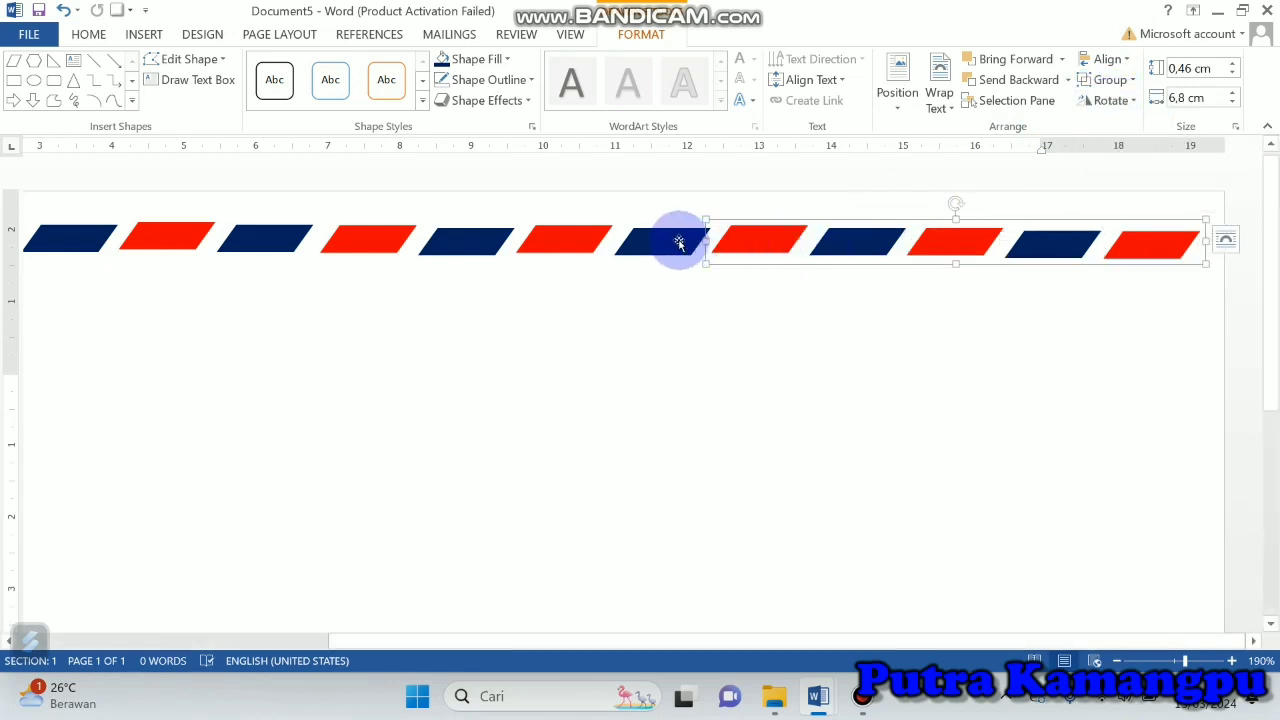
Step: Group all the remaining pieces of the row into one full-width strip
shift+click(680, 245)
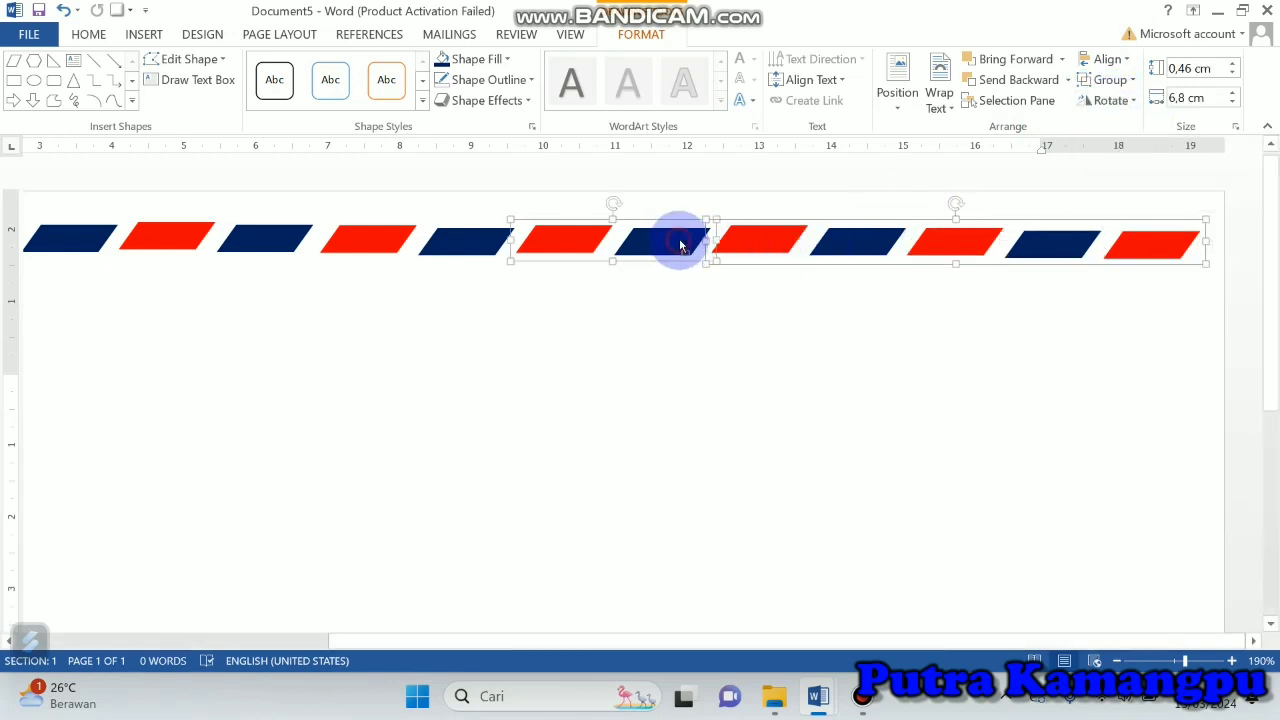
shift+click(471, 243)
shift+click(275, 238)
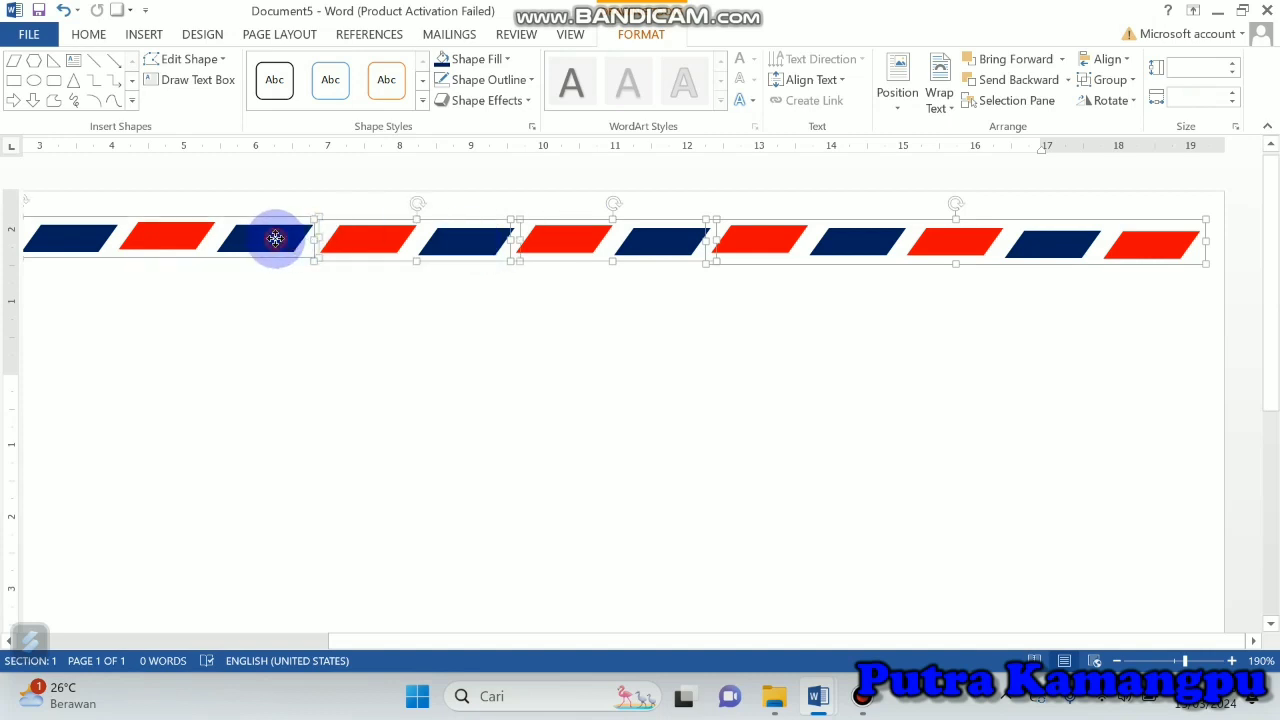
click(1108, 82)
click(1118, 104)
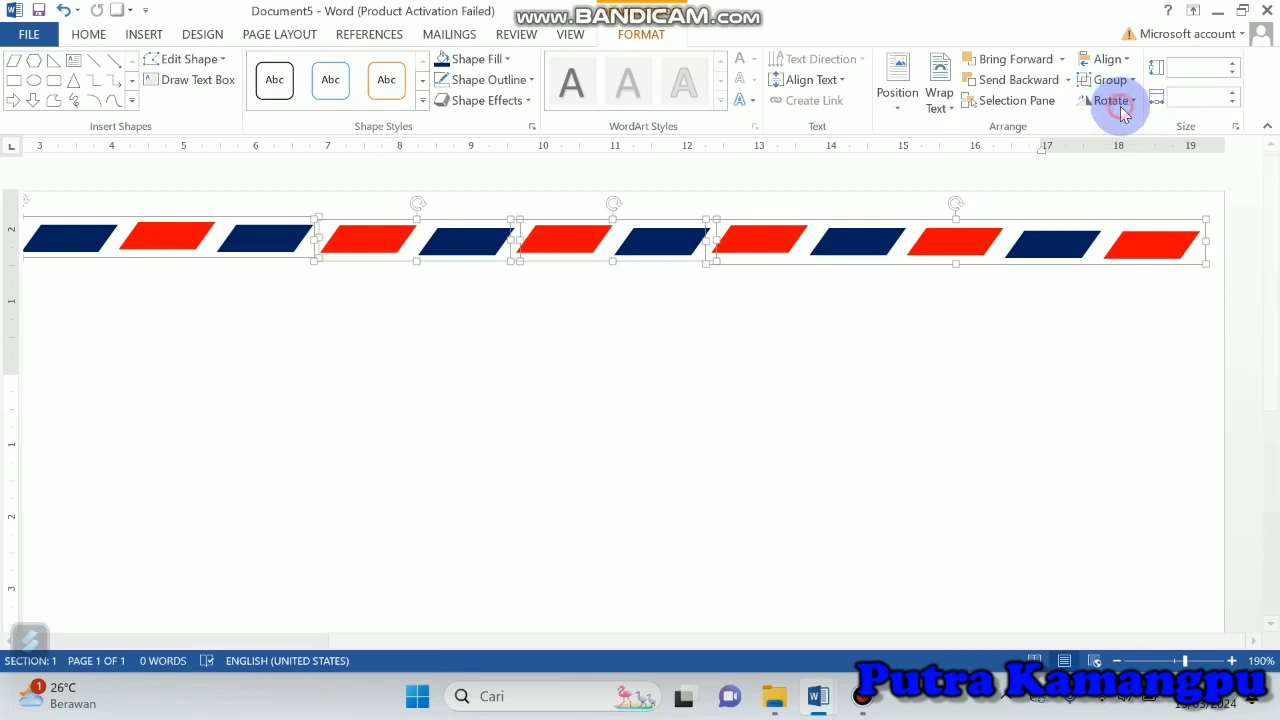
Step: Place the strip centred along the envelope's top edge, with copies along the bottom edge and across the middle
click(1172, 663)
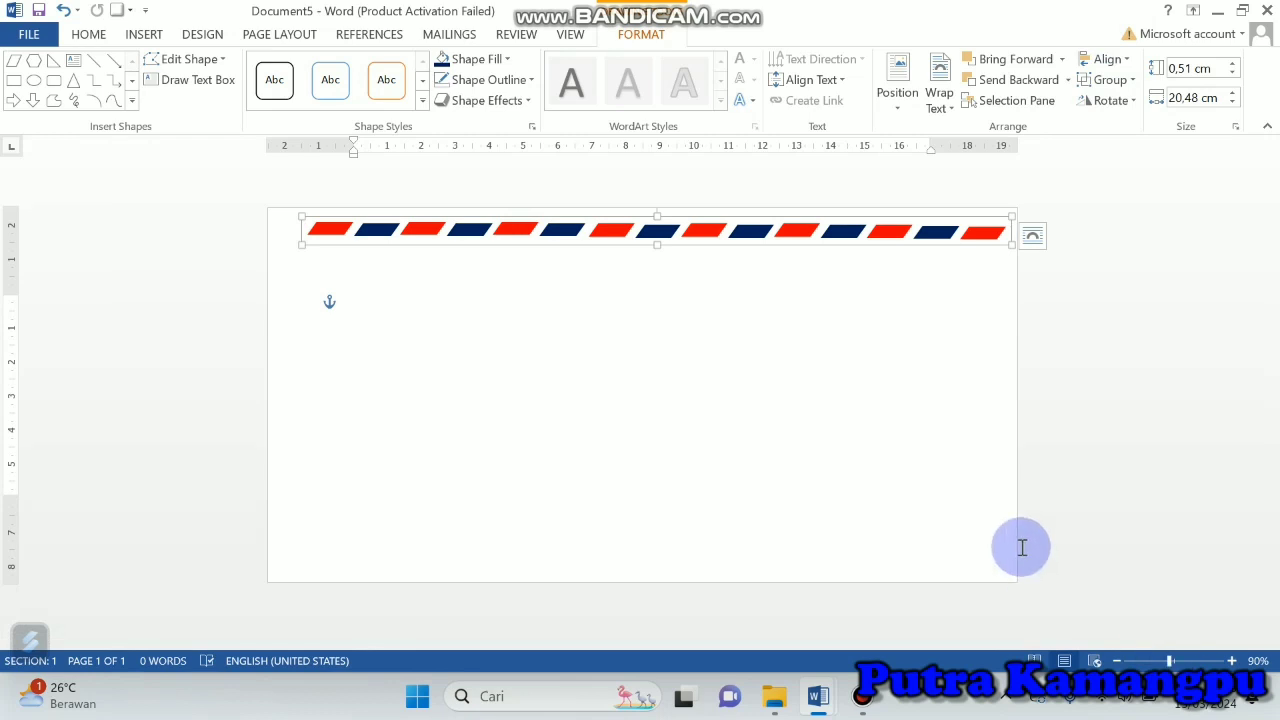
drag(745, 230, 726, 217)
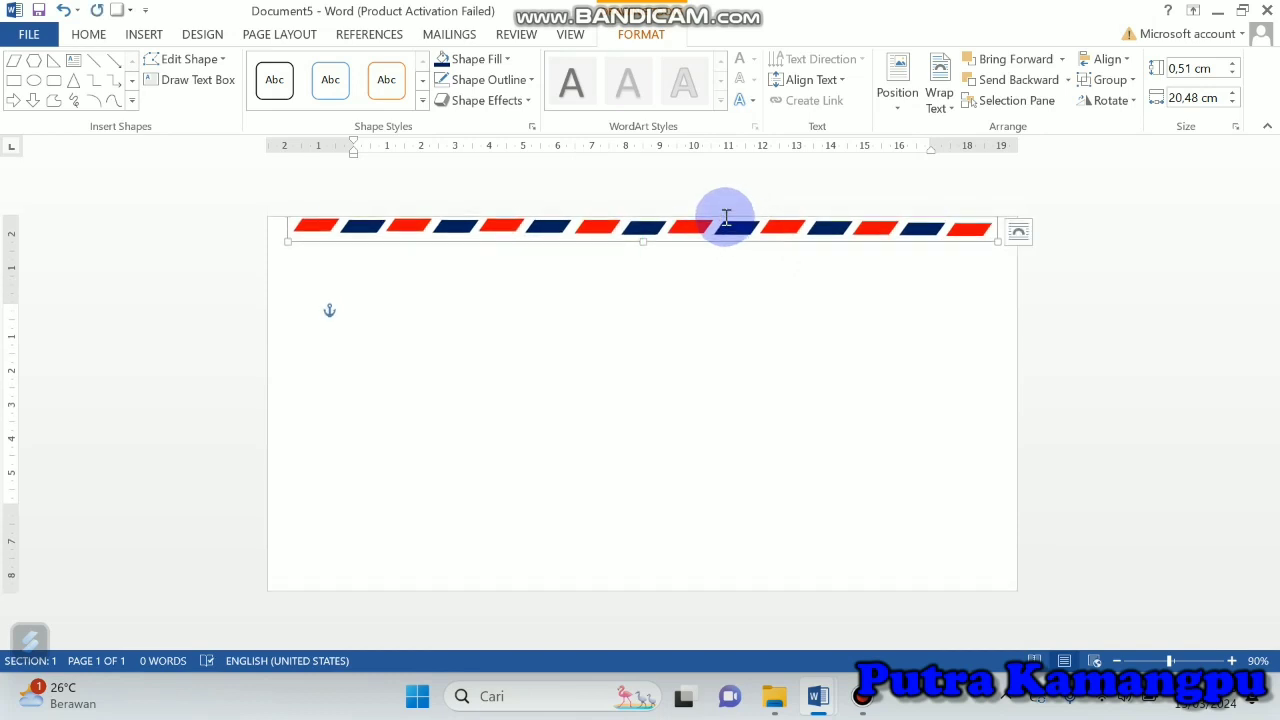
key(ctrl+v)
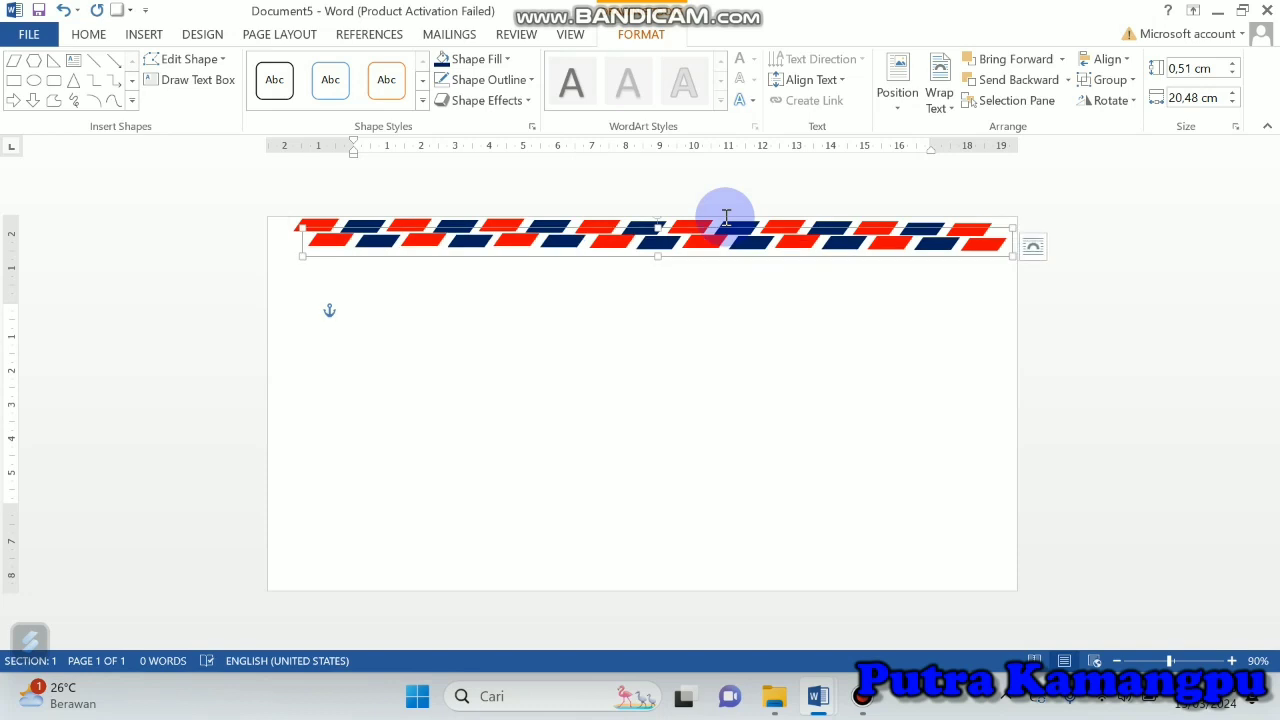
drag(743, 249, 729, 575)
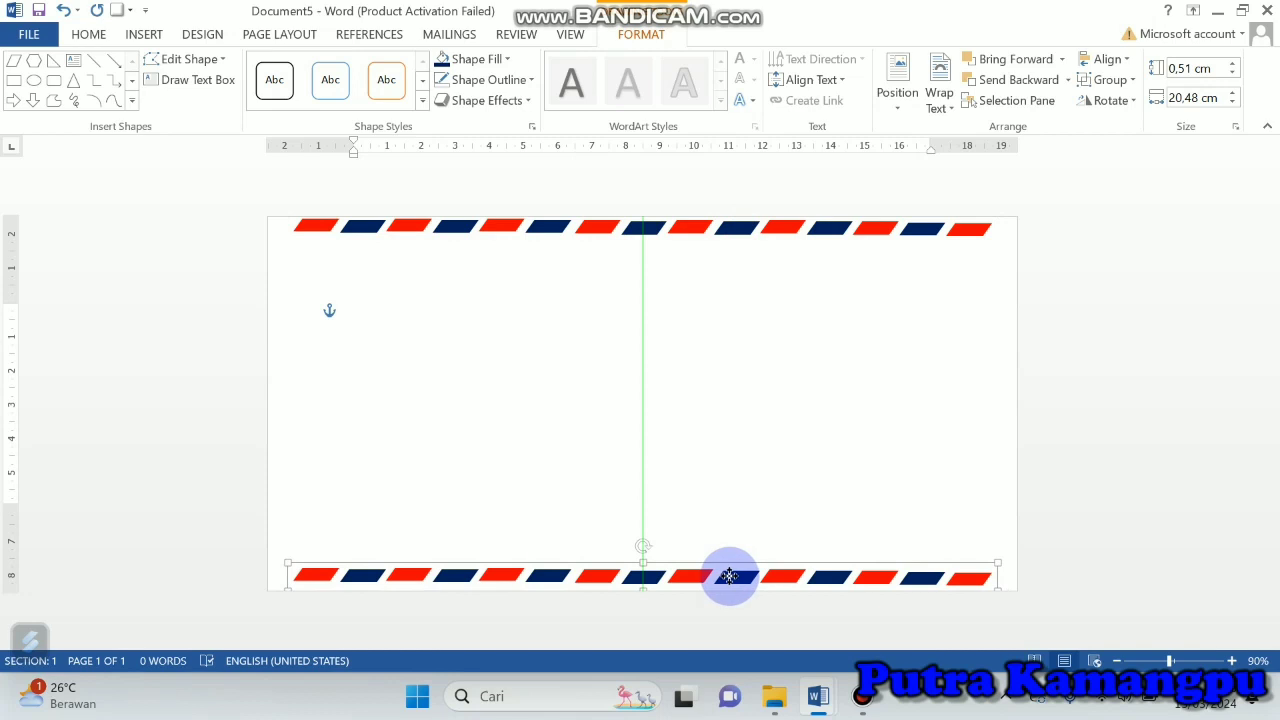
drag(729, 575, 730, 580)
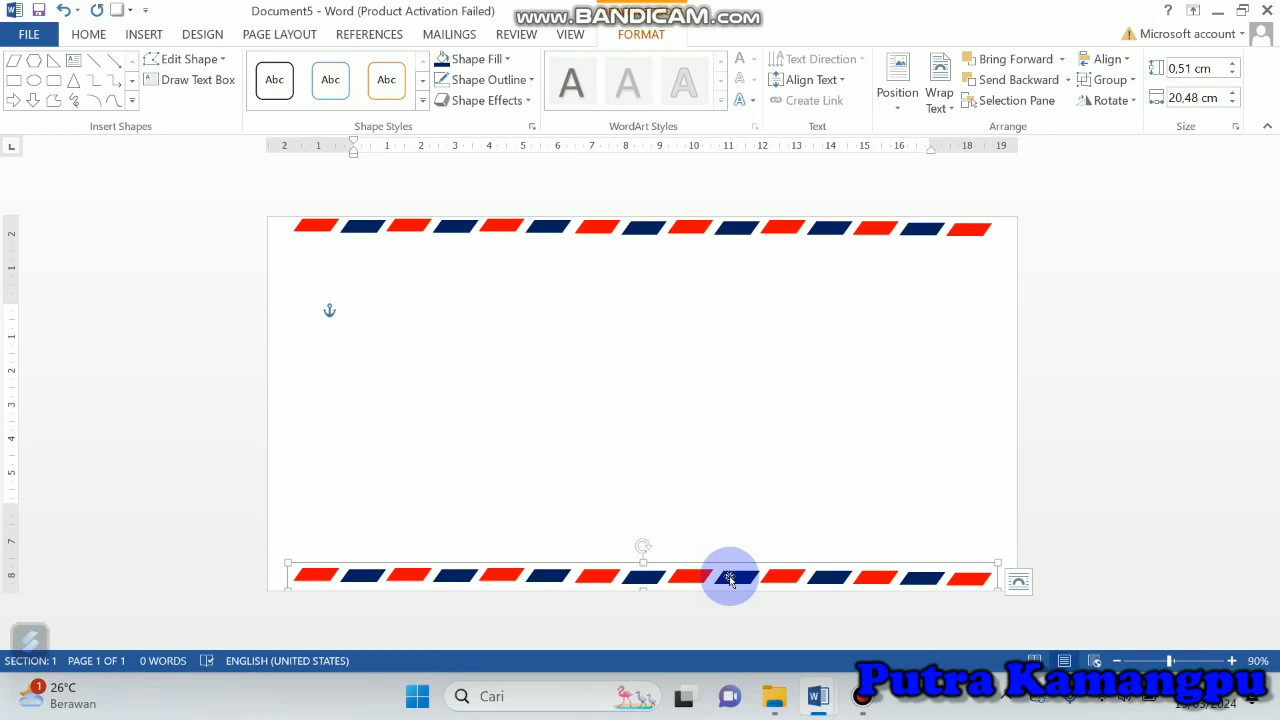
key(ctrl+v)
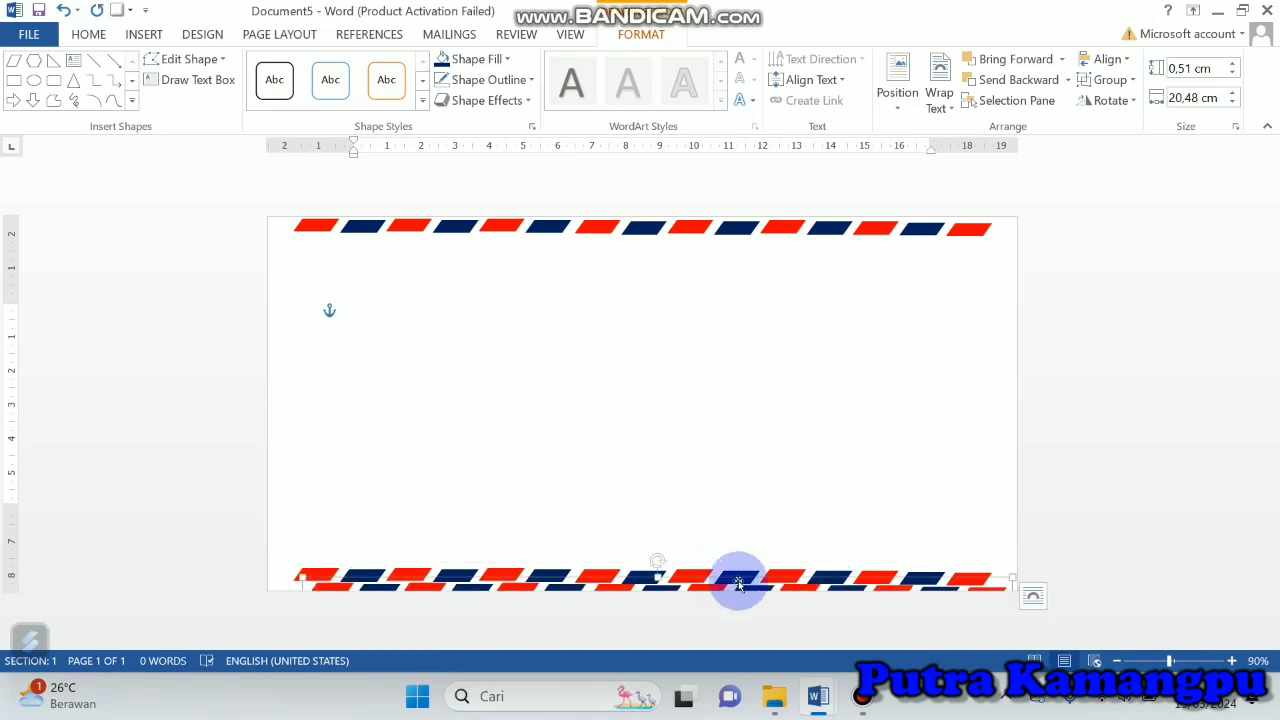
drag(762, 437, 722, 397)
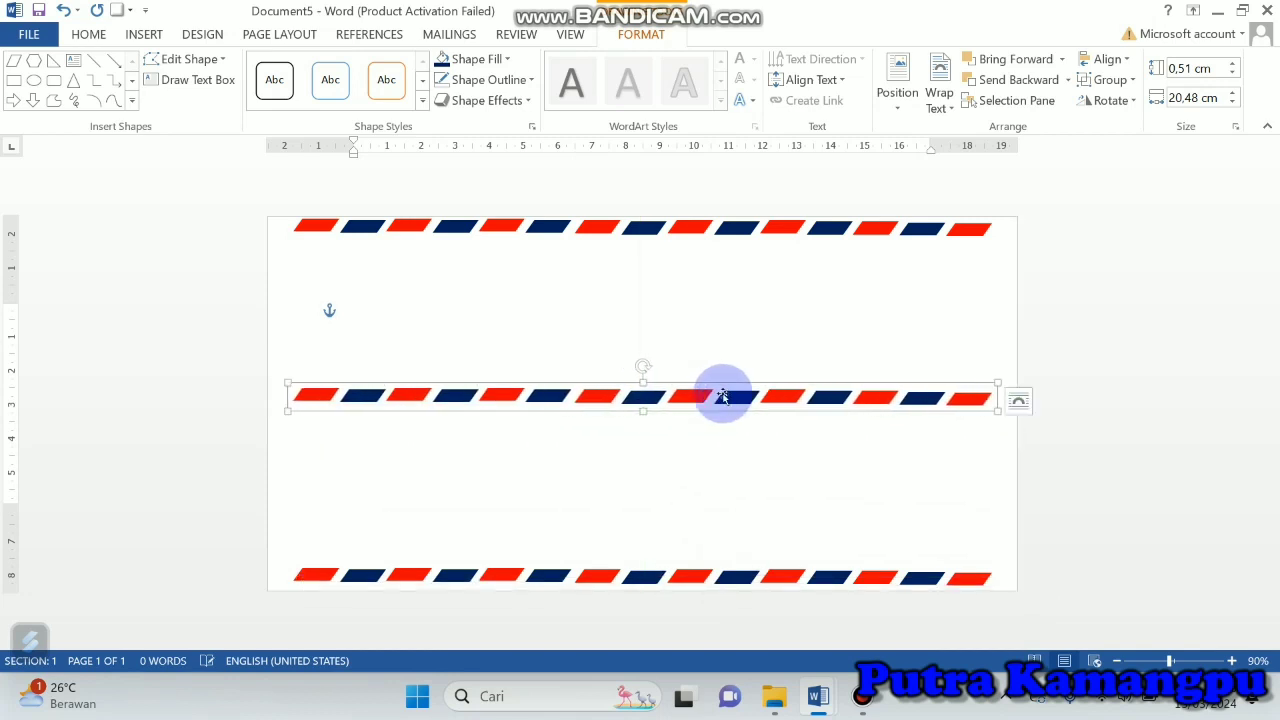
click(1110, 80)
click(1126, 130)
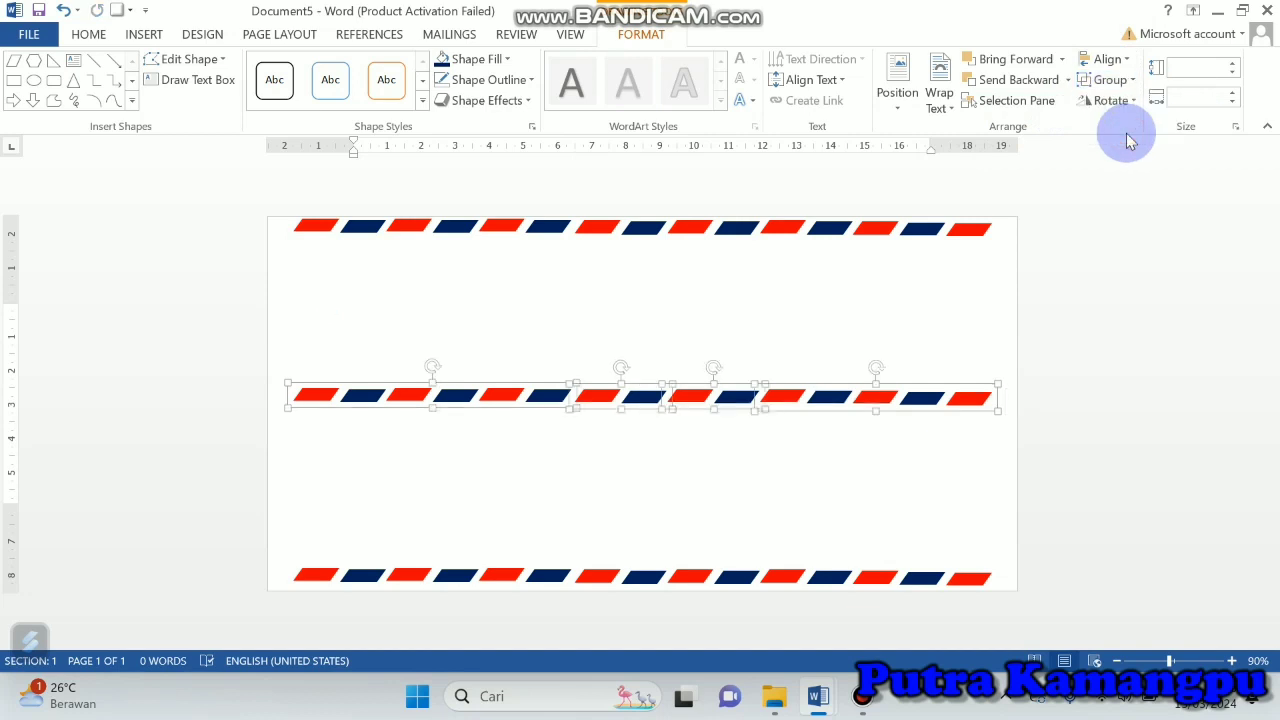
click(736, 478)
click(545, 400)
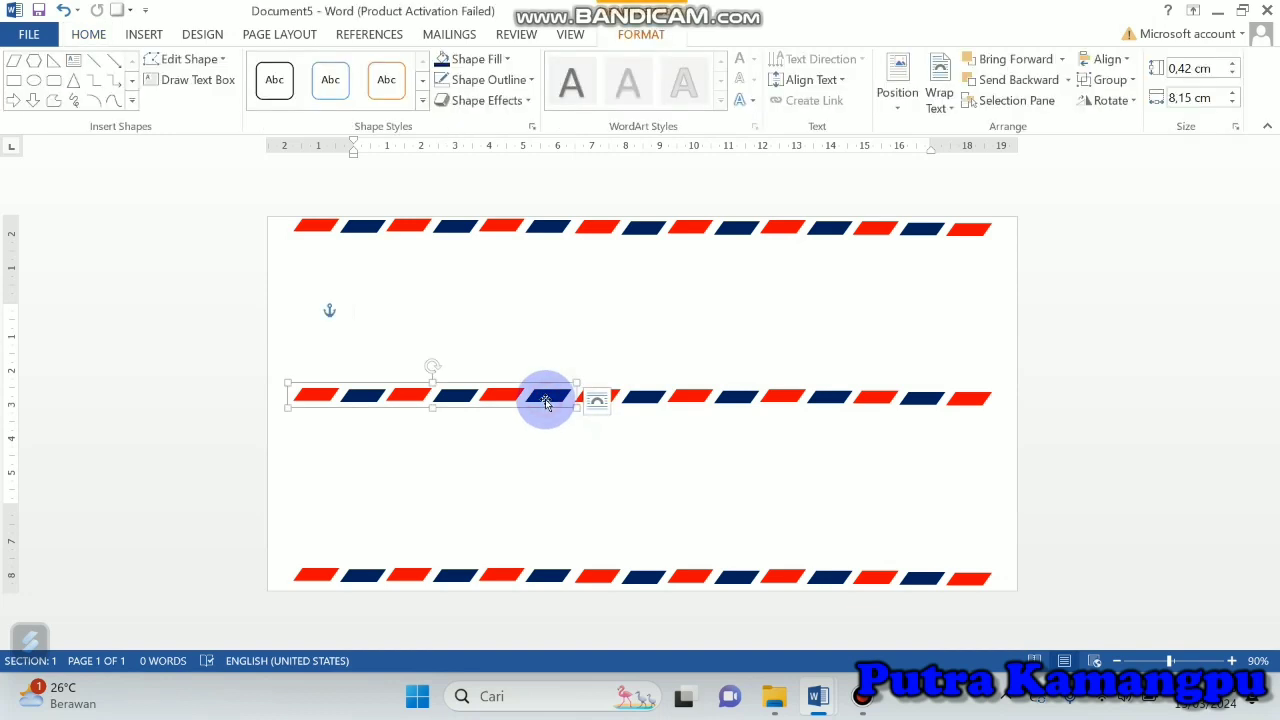
drag(545, 402, 525, 400)
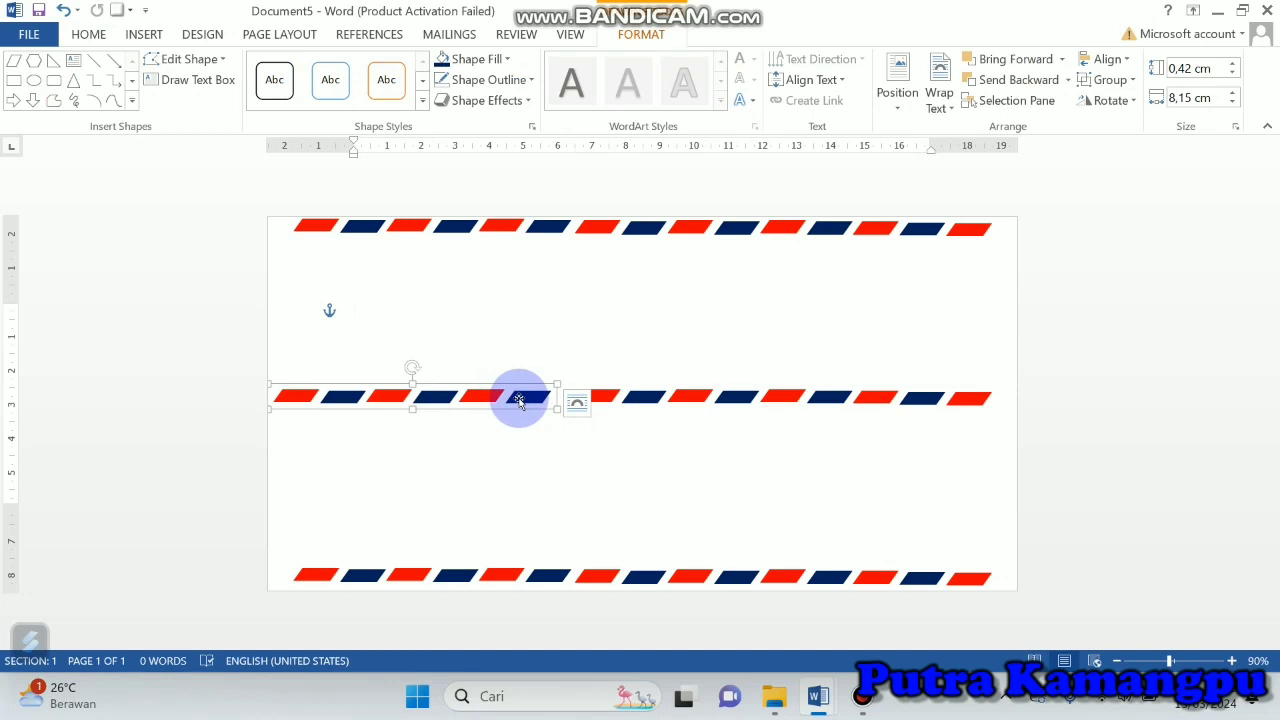
drag(519, 401, 538, 397)
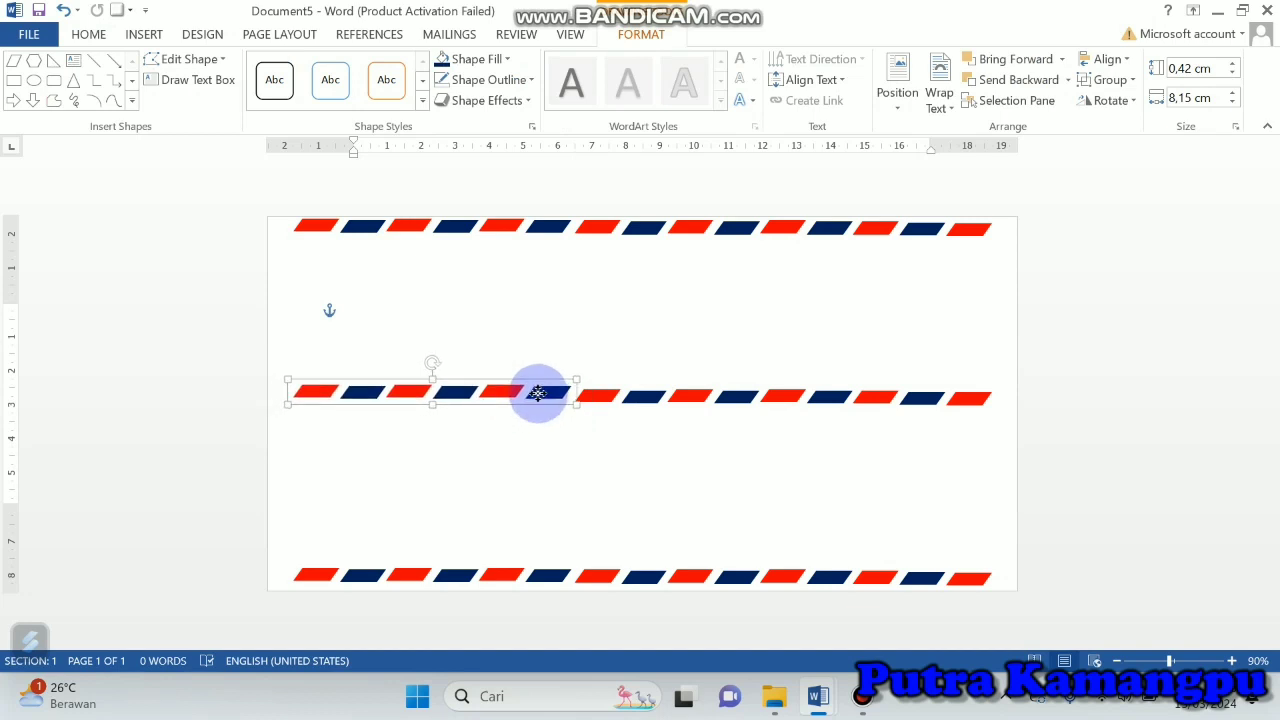
key(ctrl+z)
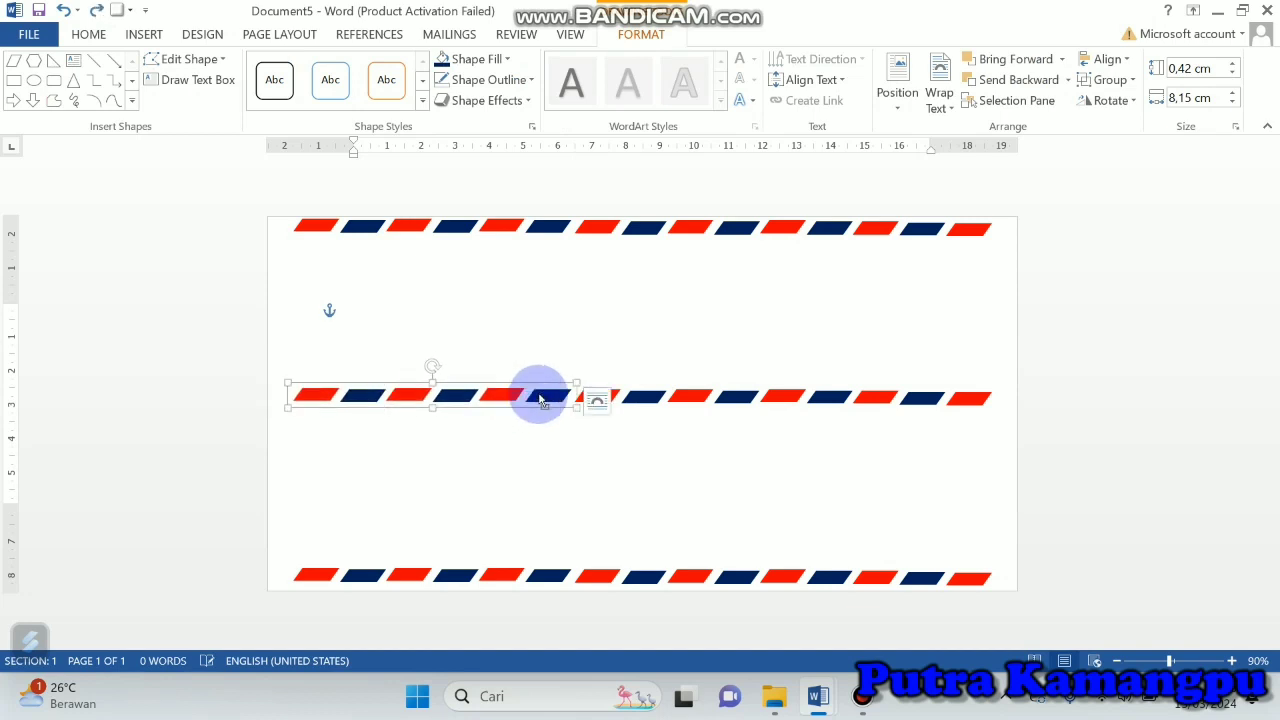
key(ctrl+z)
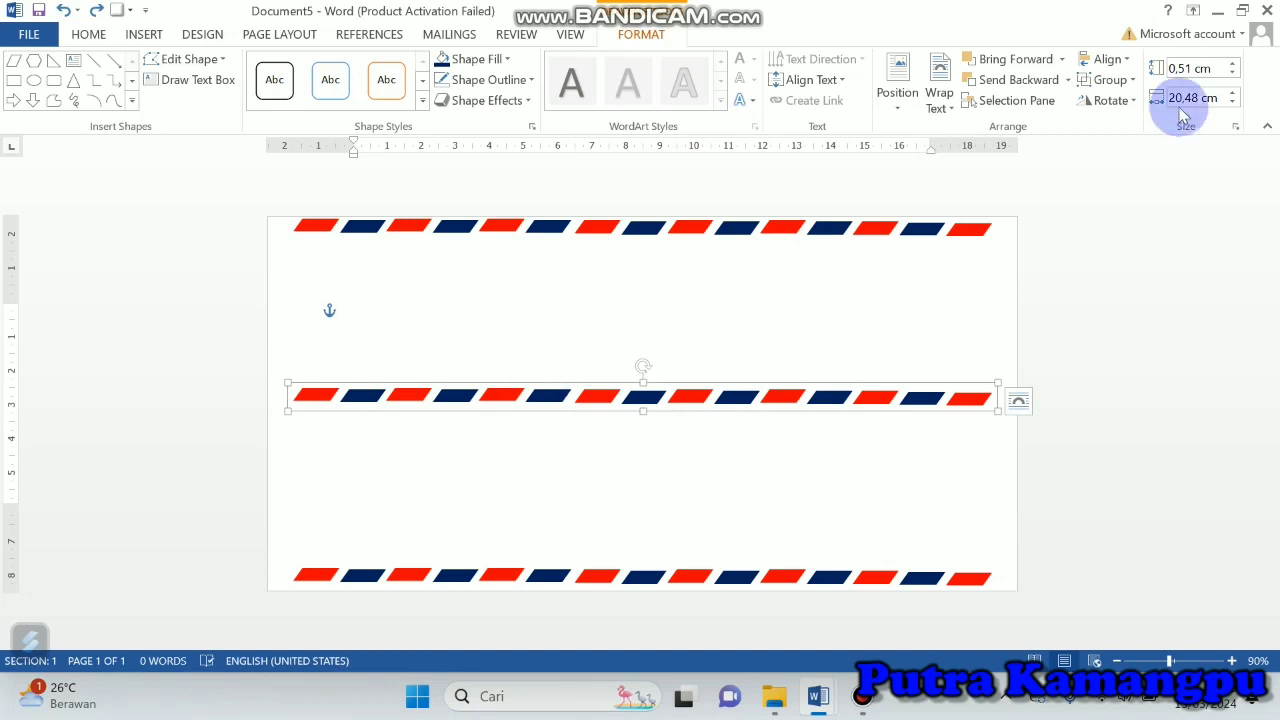
Step: Ungroup the middle strip and group its first four red-blue pairs into one shorter strip for the envelope's side
click(1108, 80)
click(1126, 130)
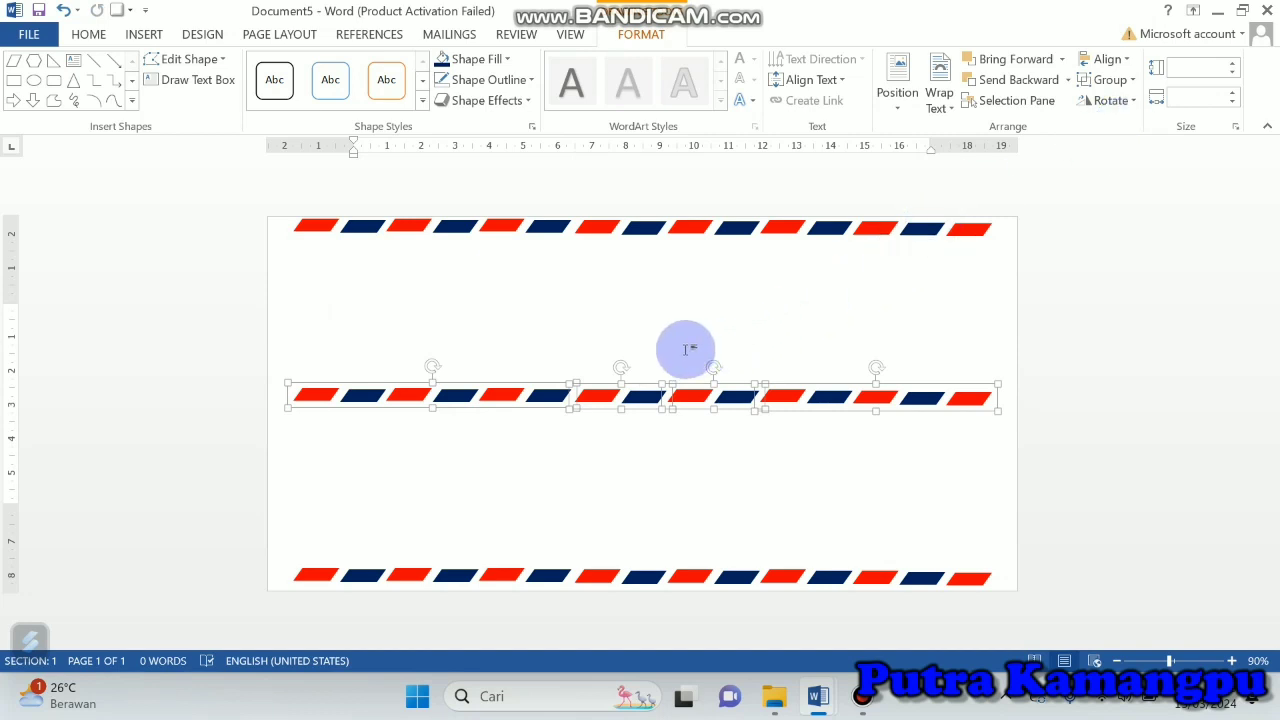
click(714, 307)
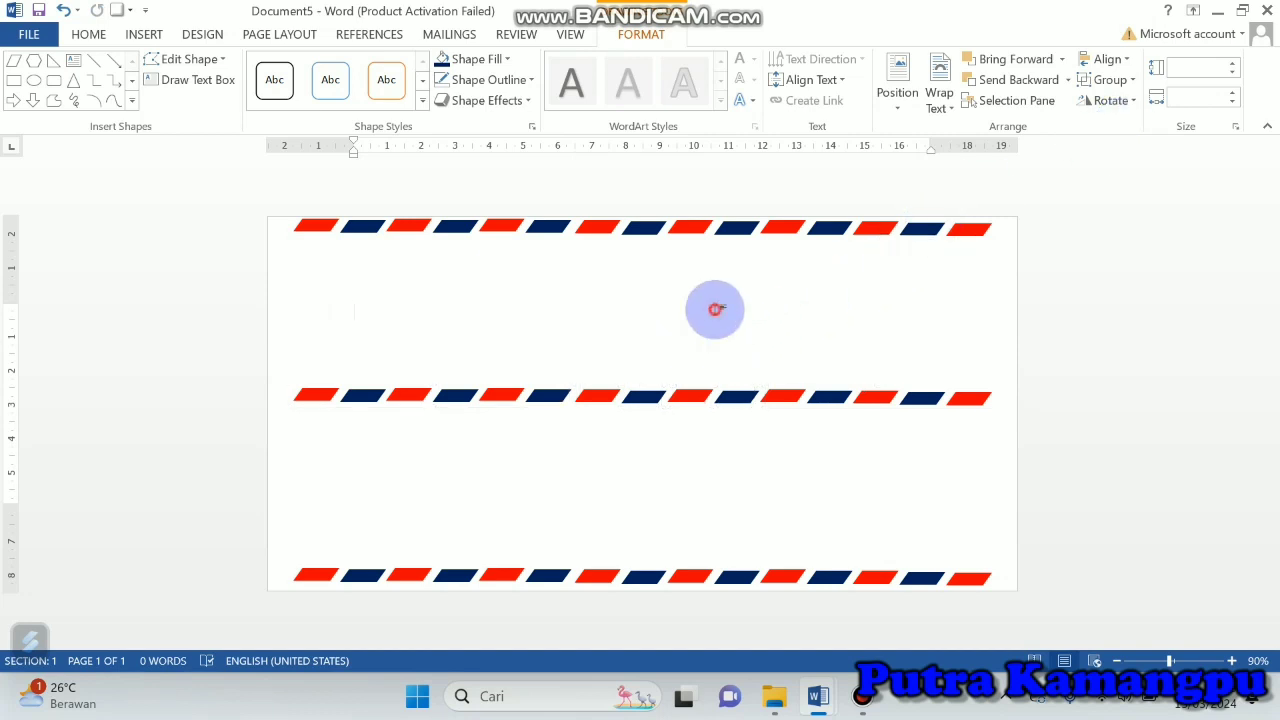
click(553, 396)
shift+click(630, 396)
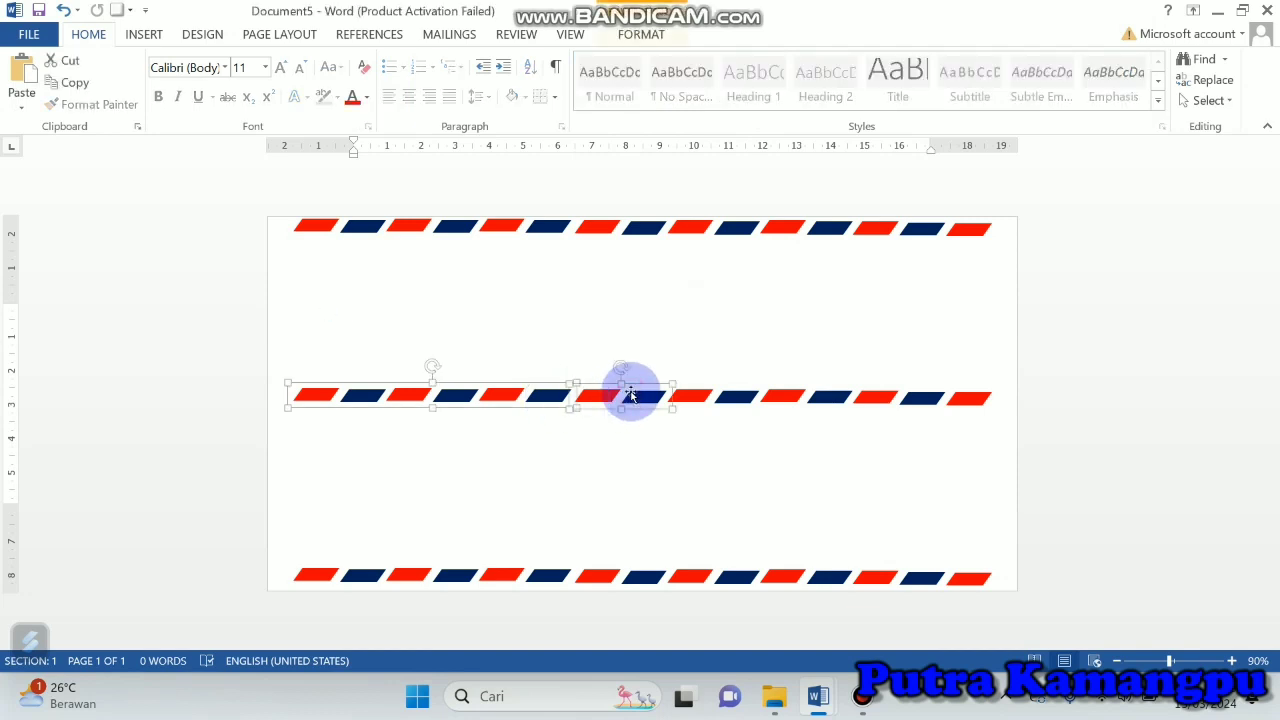
click(641, 34)
click(1110, 80)
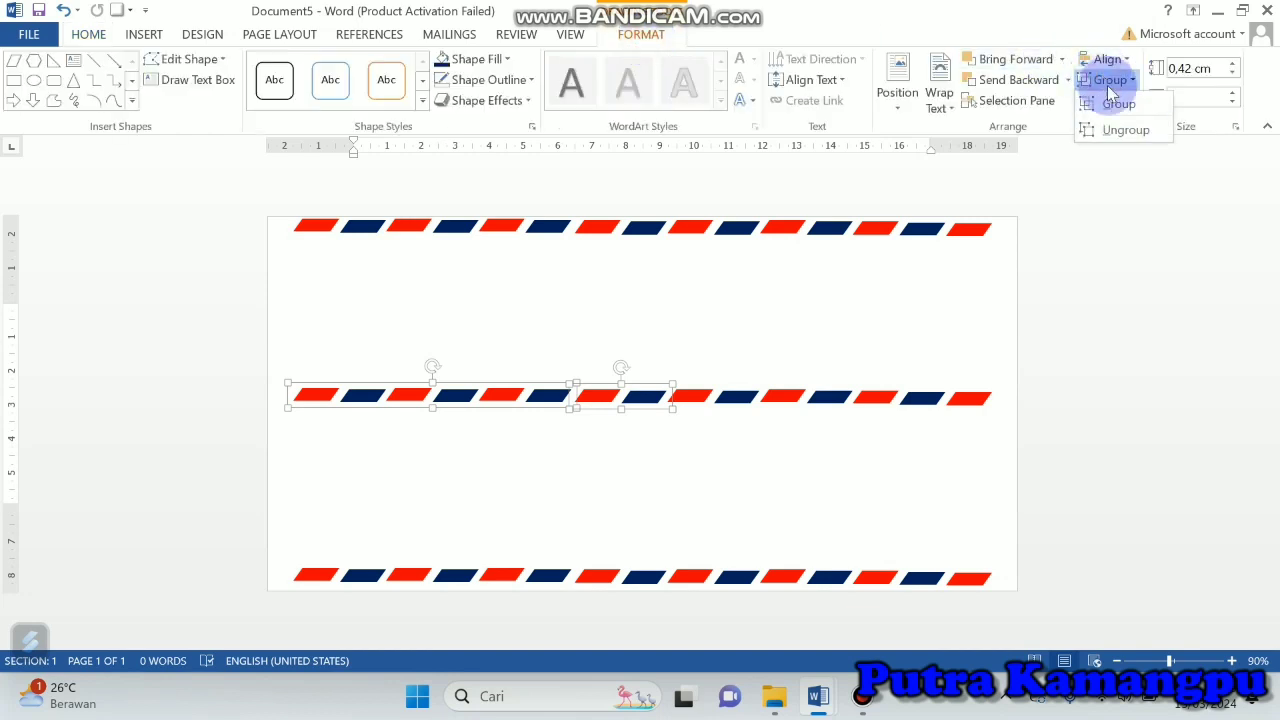
click(1117, 104)
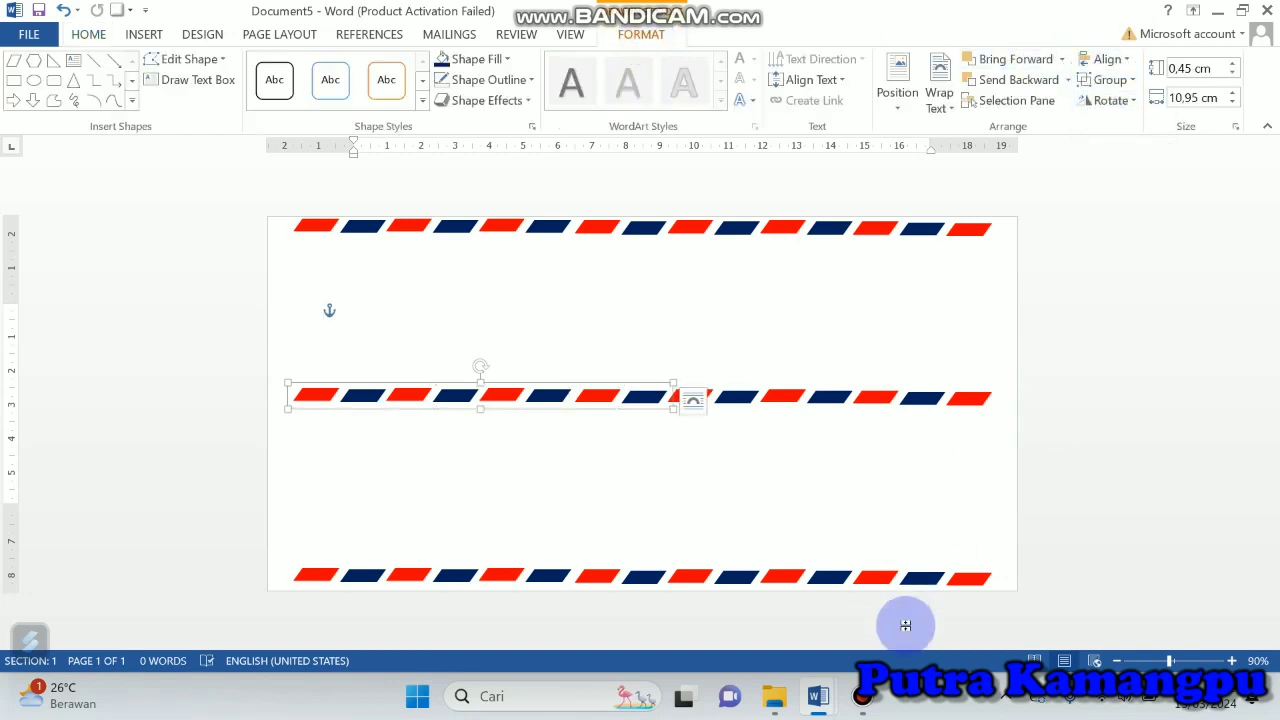
click(862, 696)
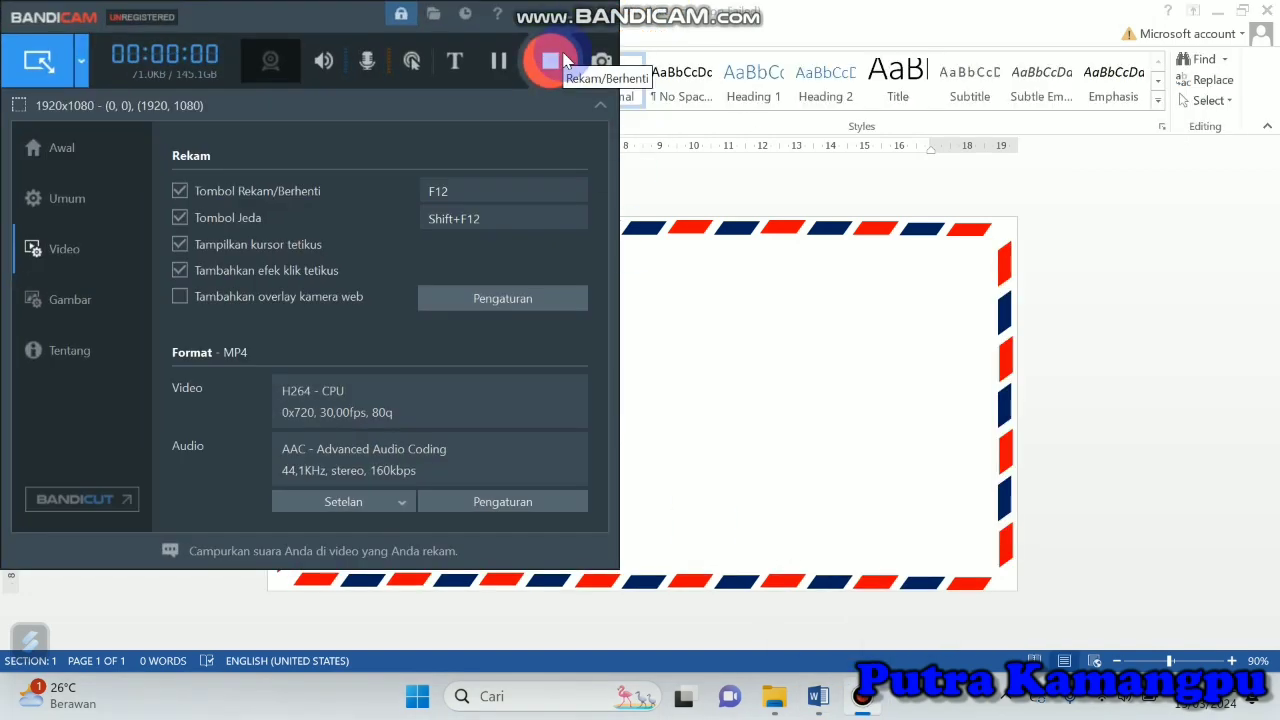
click(567, 24)
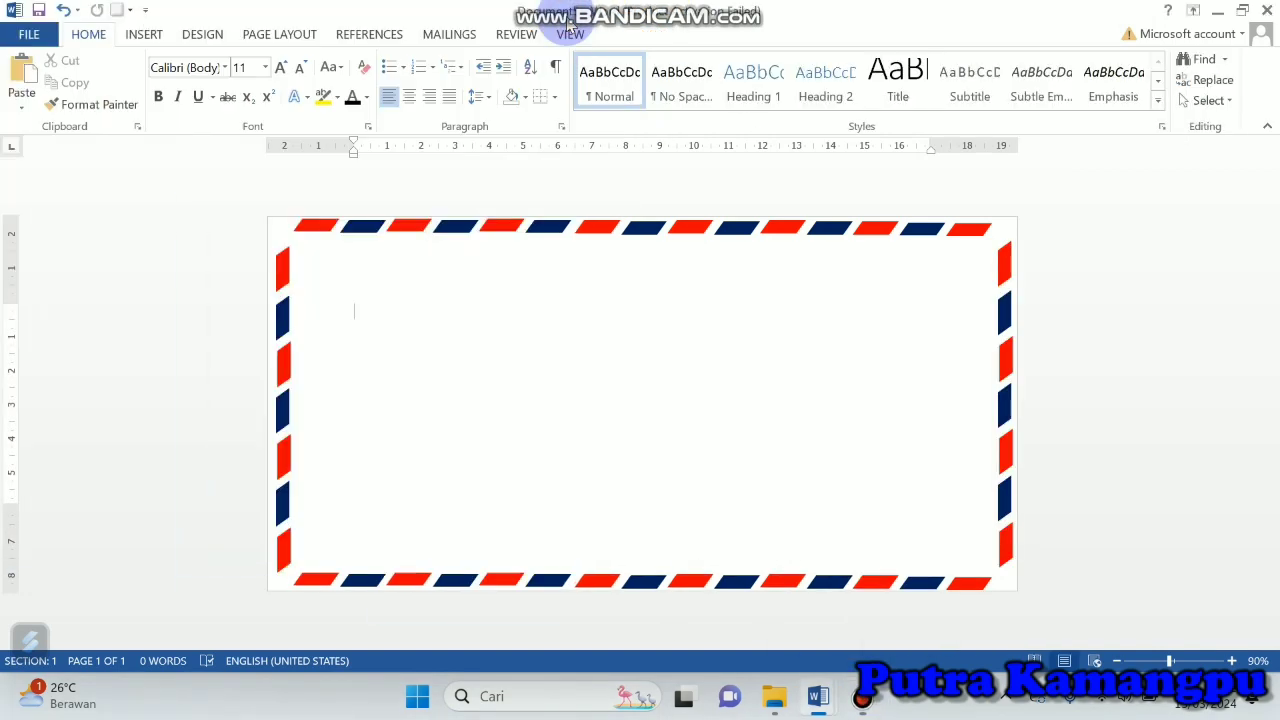
Step: Draw a red, outline-free right triangle about 0.78 cm by 0.78 cm inside the envelope and rotate it left 90°
click(652, 450)
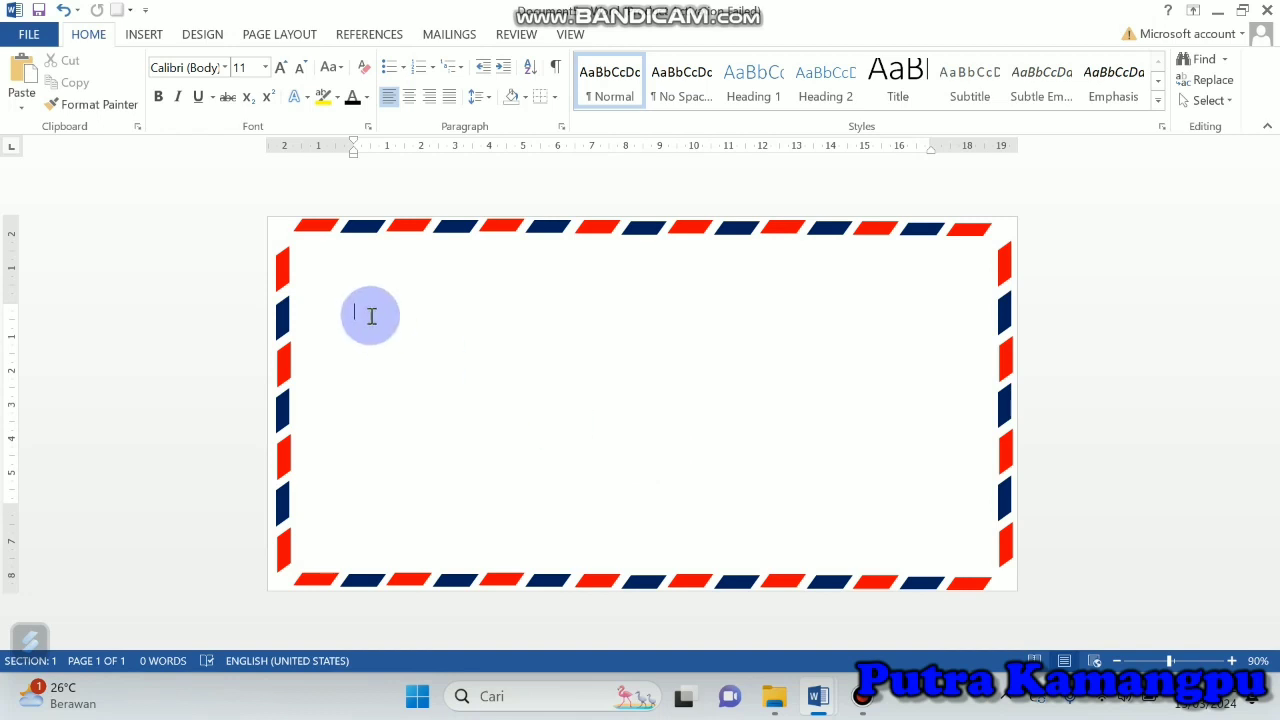
click(144, 34)
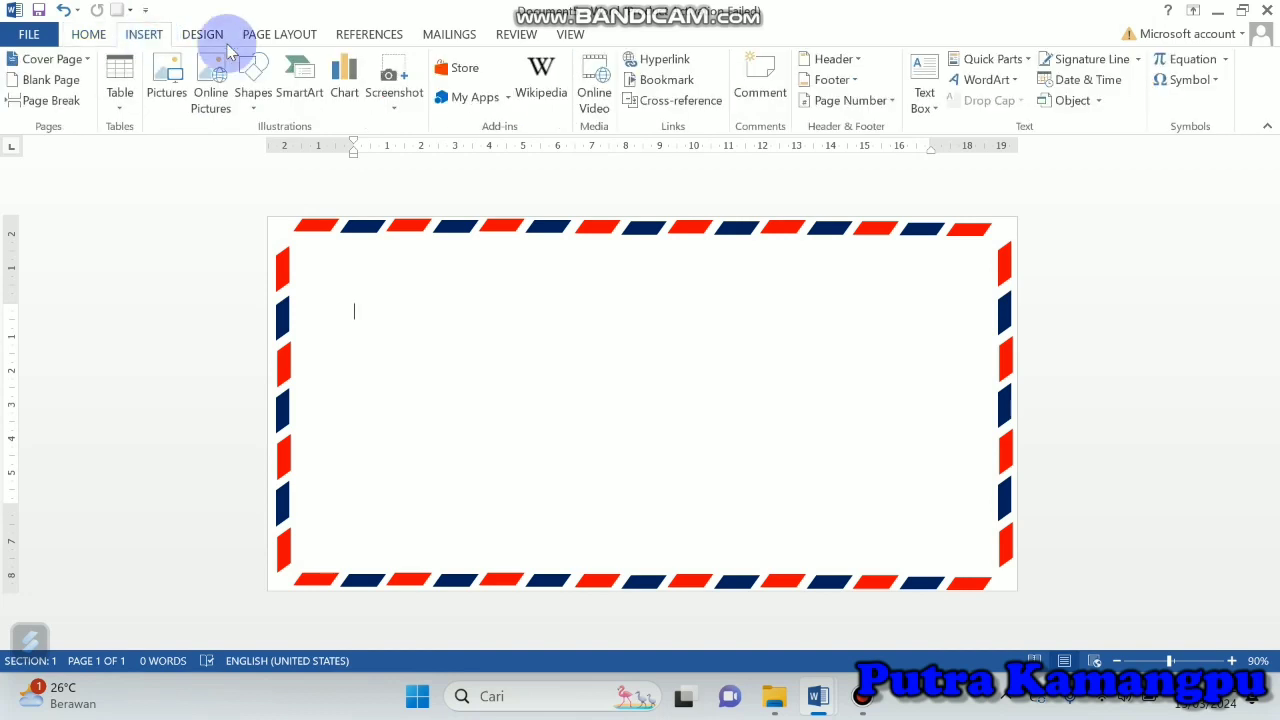
click(256, 76)
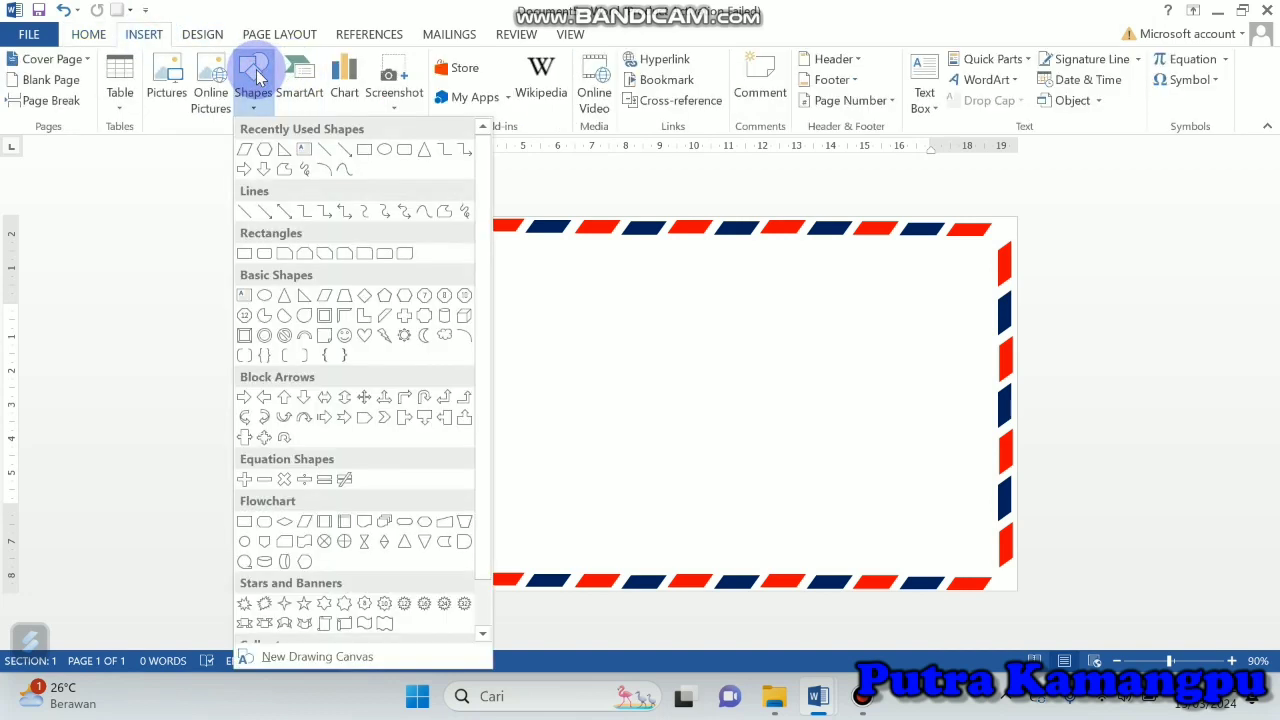
click(285, 152)
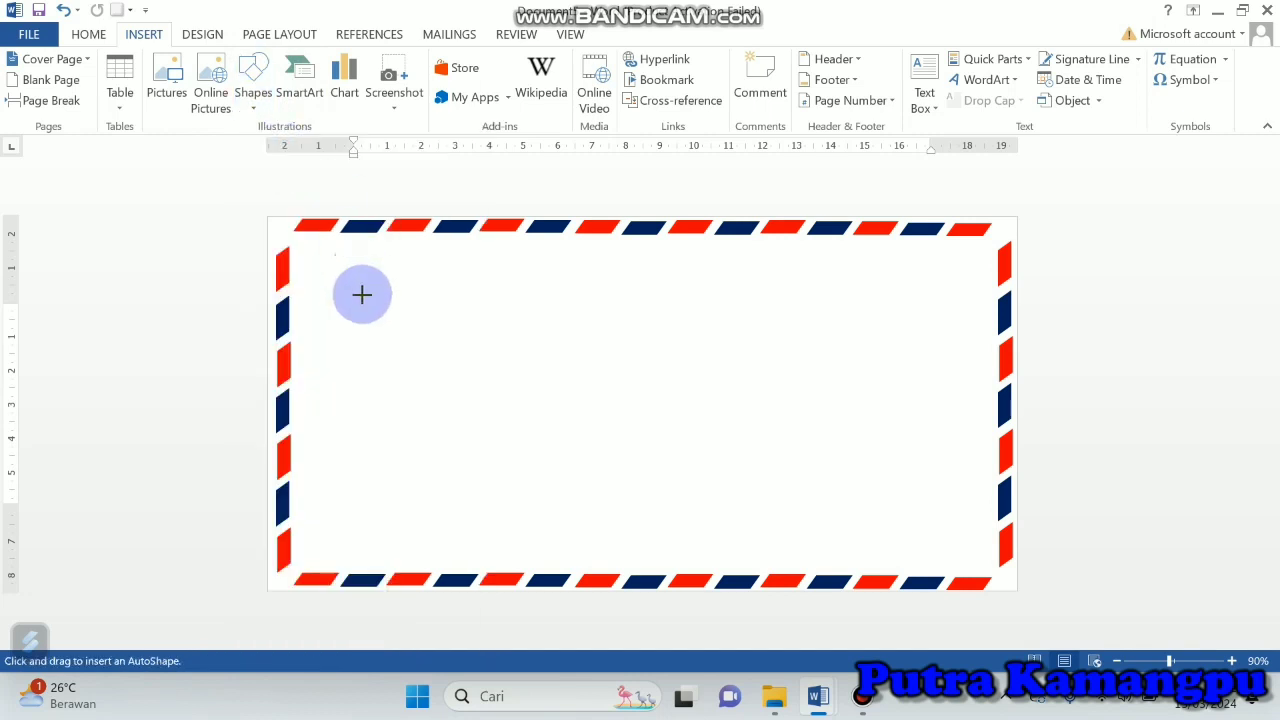
drag(362, 294, 386, 323)
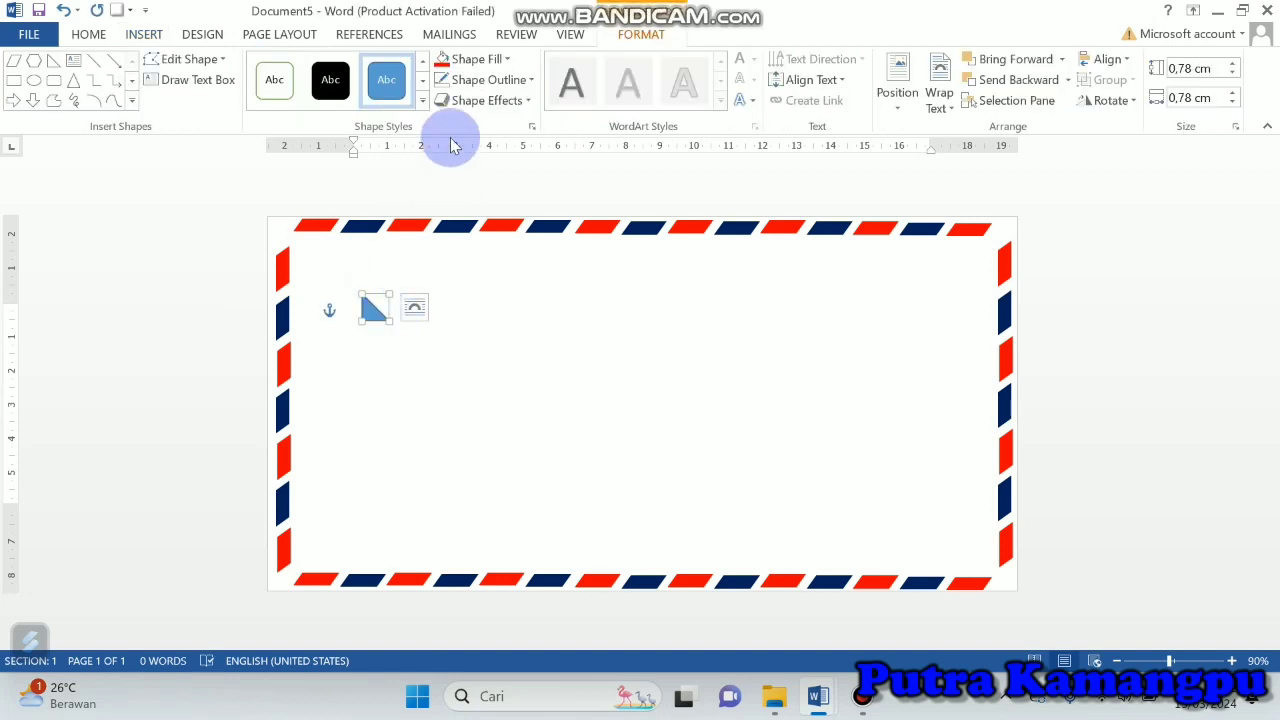
click(445, 85)
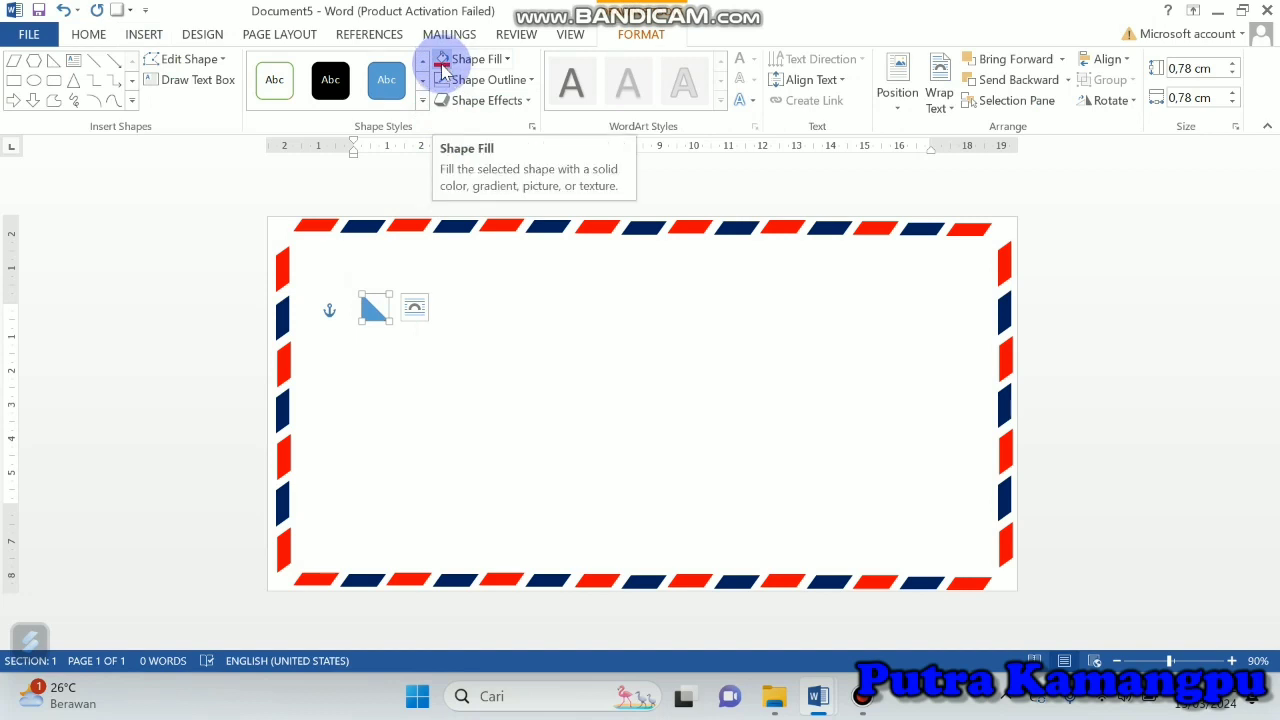
click(443, 68)
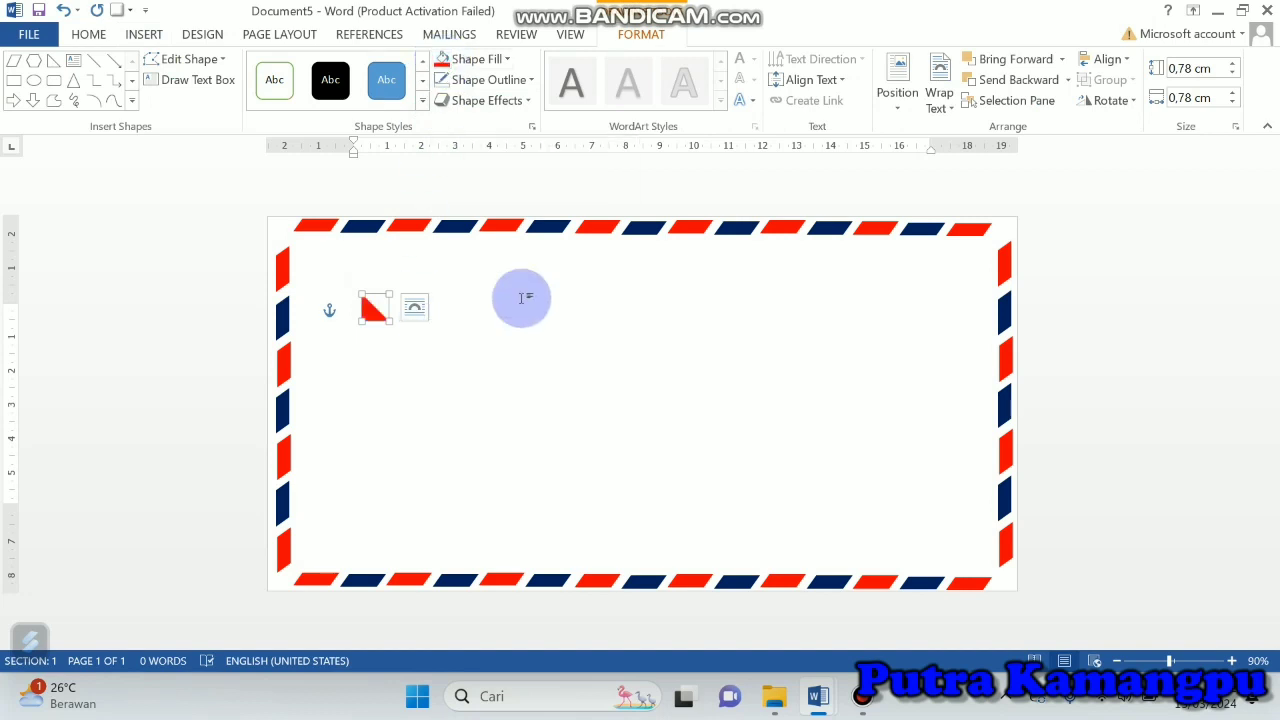
click(1131, 101)
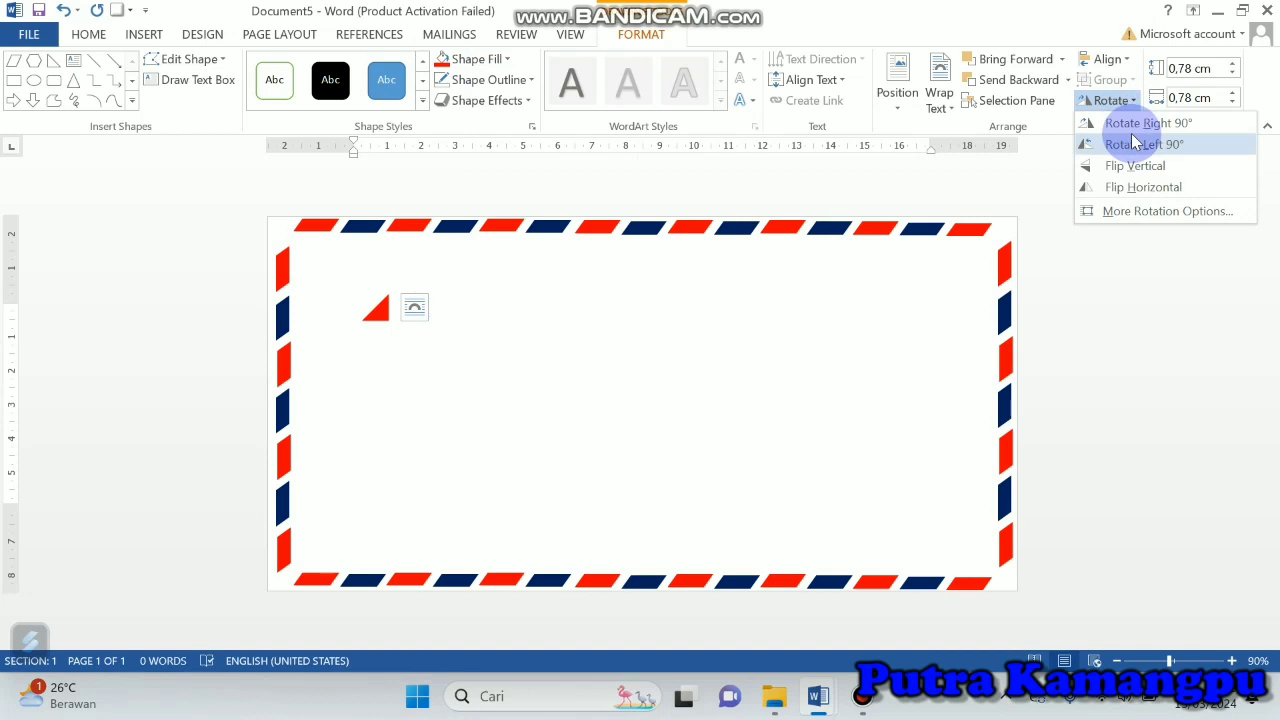
click(1136, 142)
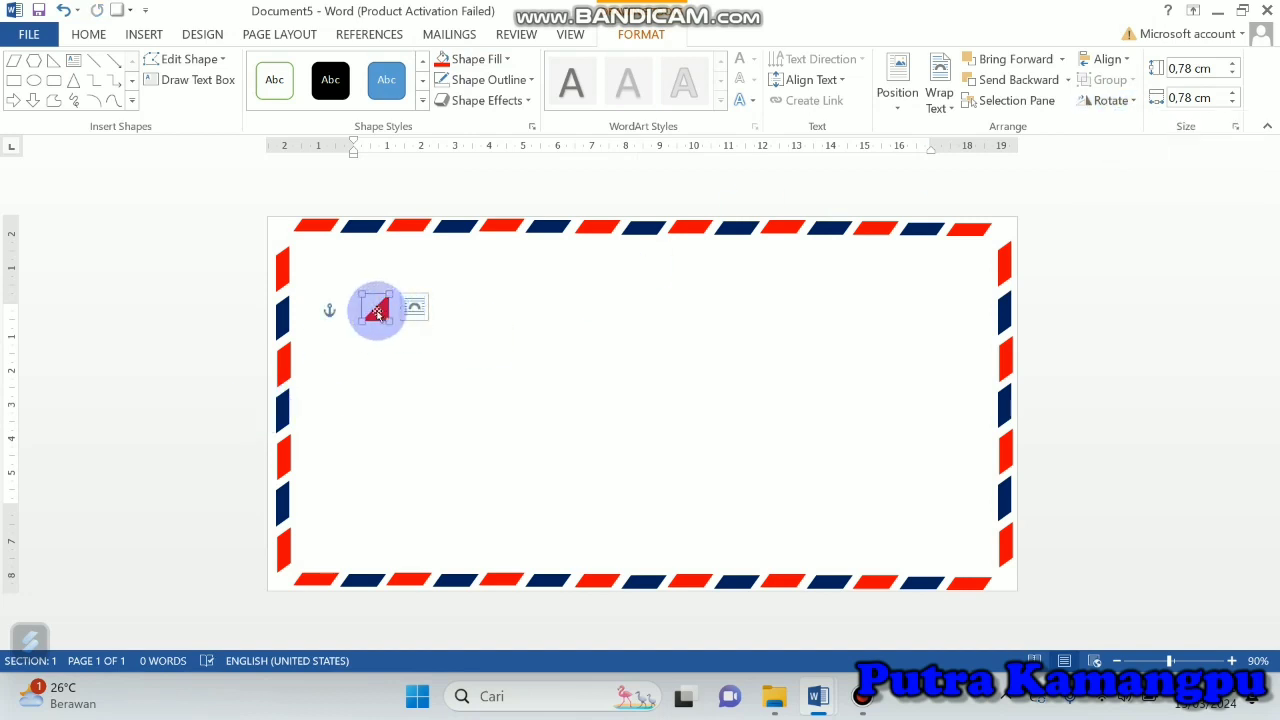
Step: Duplicate the red triangle, placing one in the envelope's bottom-right corner and the other near its top-left corner
drag(376, 310, 904, 508)
key(ctrl+d)
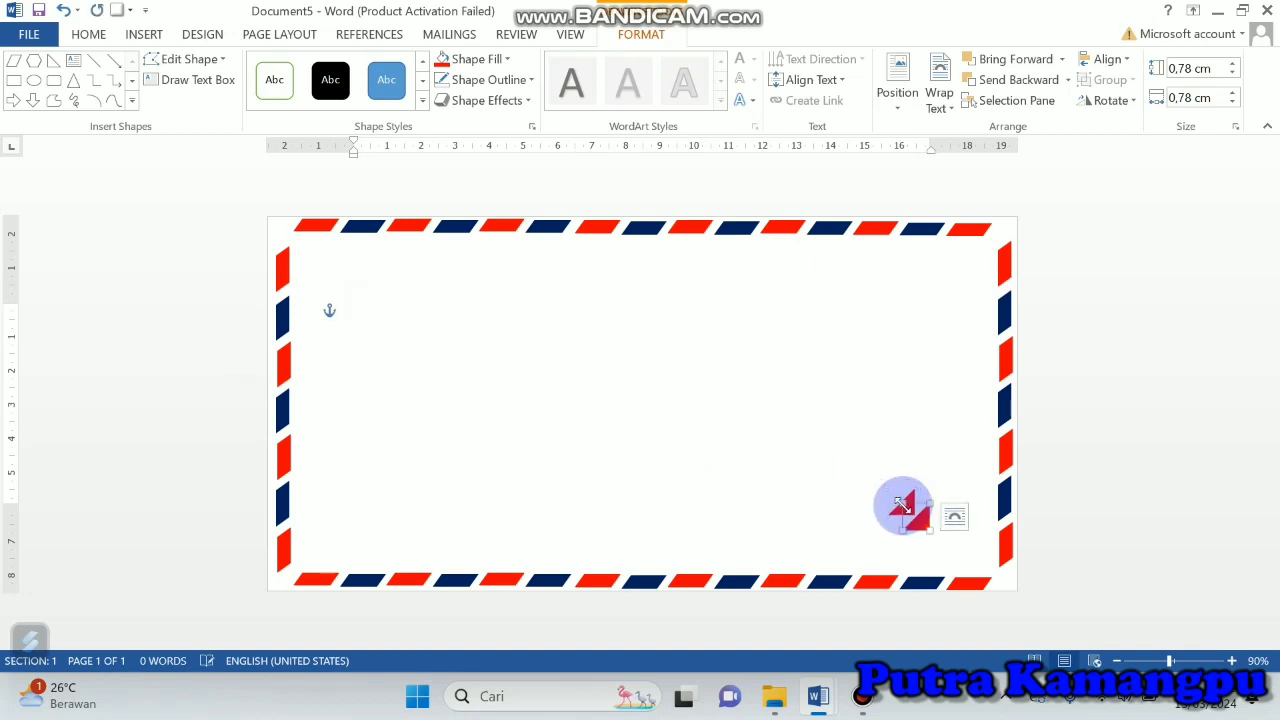
drag(921, 521, 1014, 581)
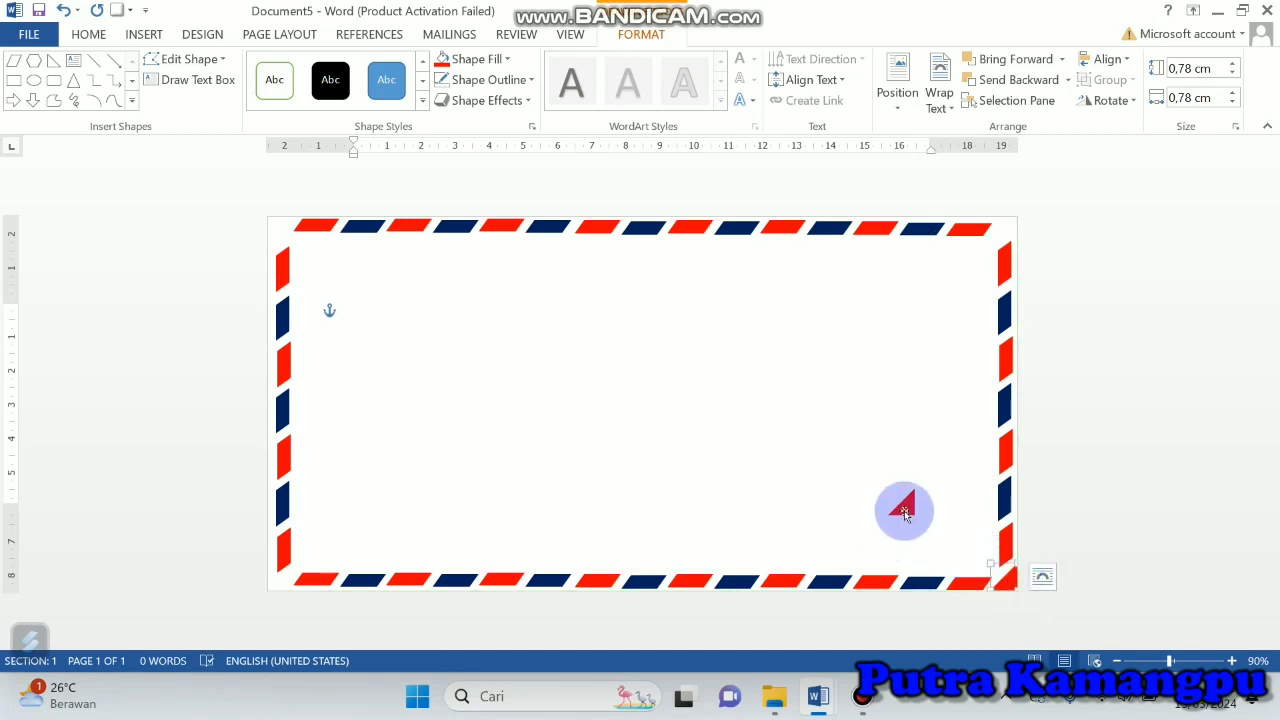
drag(904, 513, 547, 416)
drag(428, 351, 338, 284)
click(1133, 102)
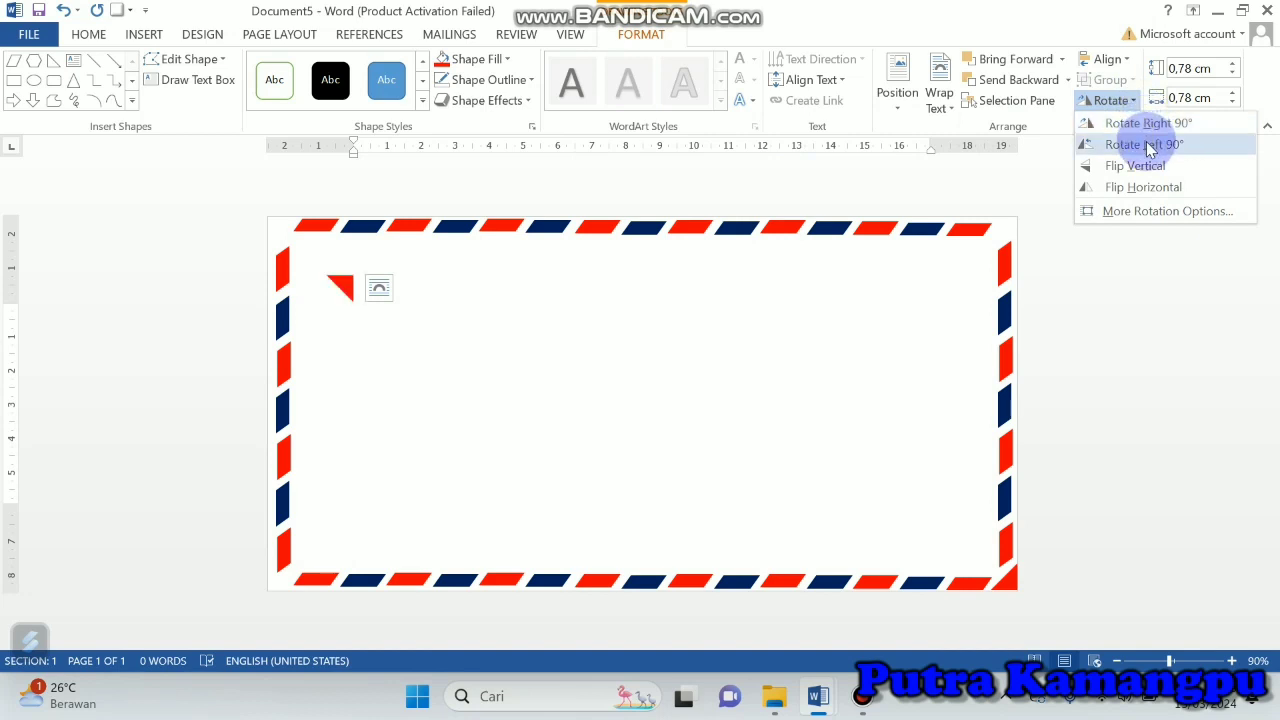
click(1147, 145)
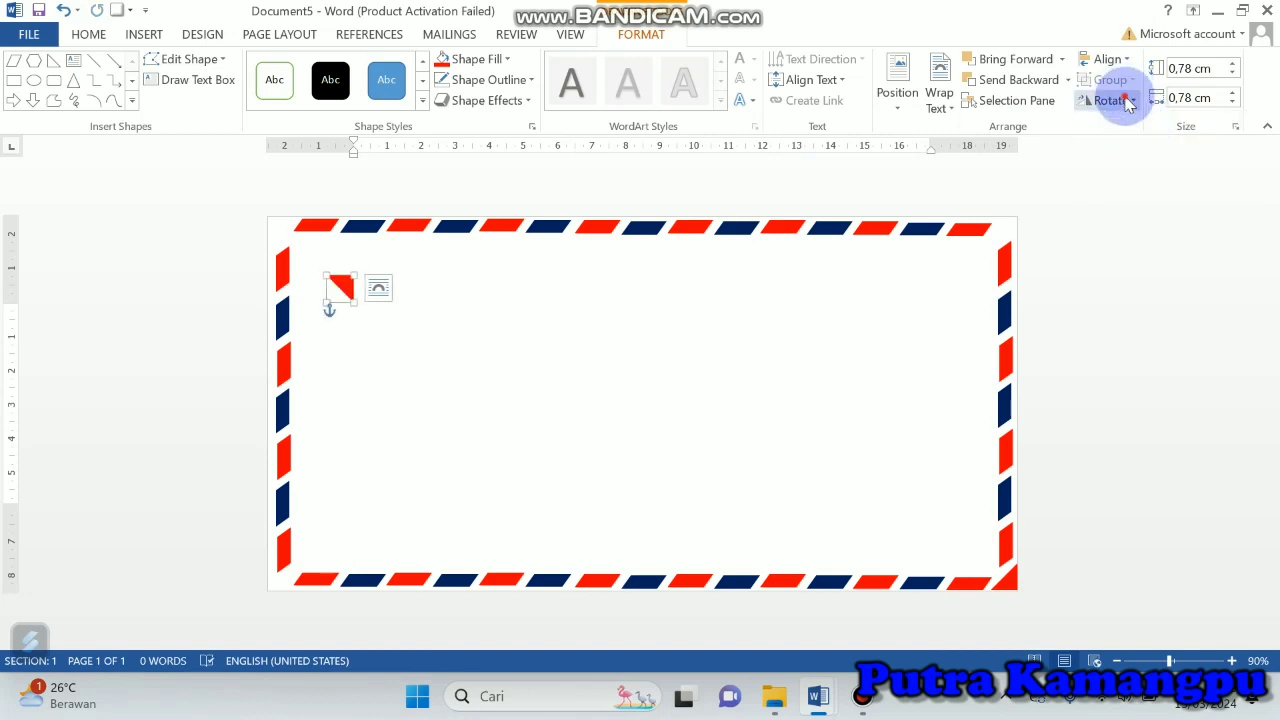
click(1126, 101)
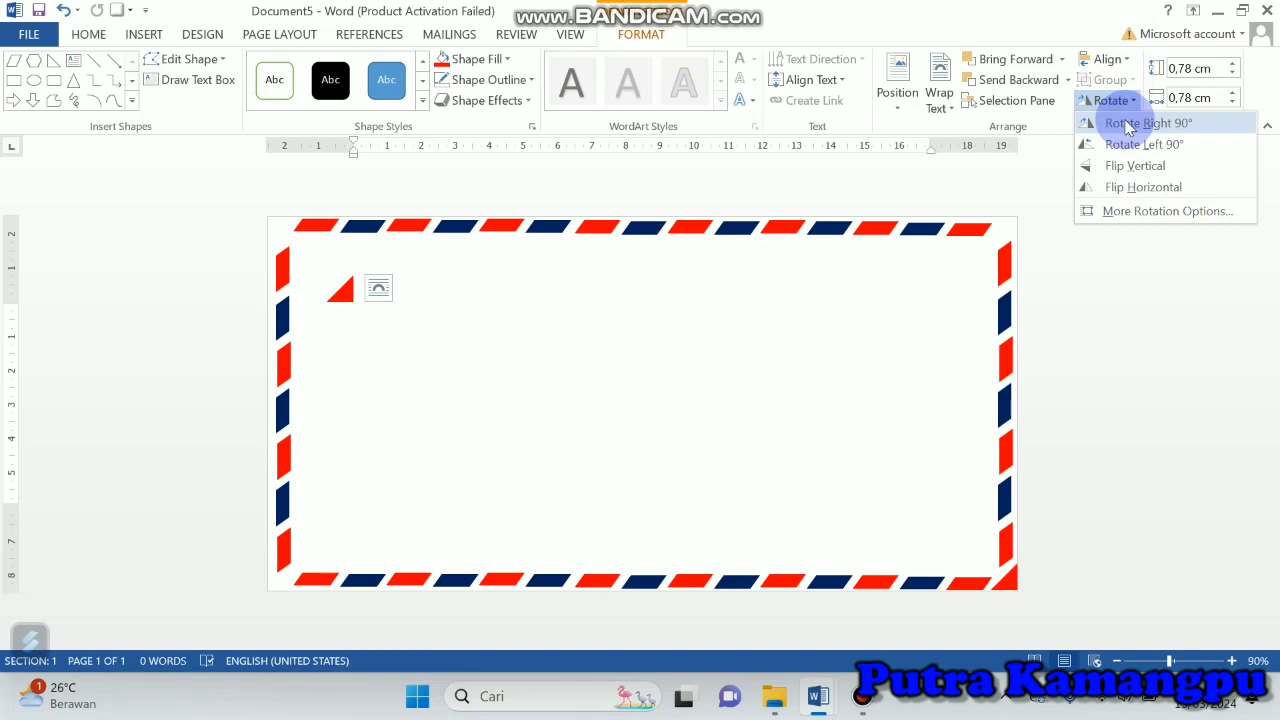
click(1127, 124)
Step: Flip the second triangle vertically, rotate it left 90° and fit it into the envelope's top-left corner
click(1115, 102)
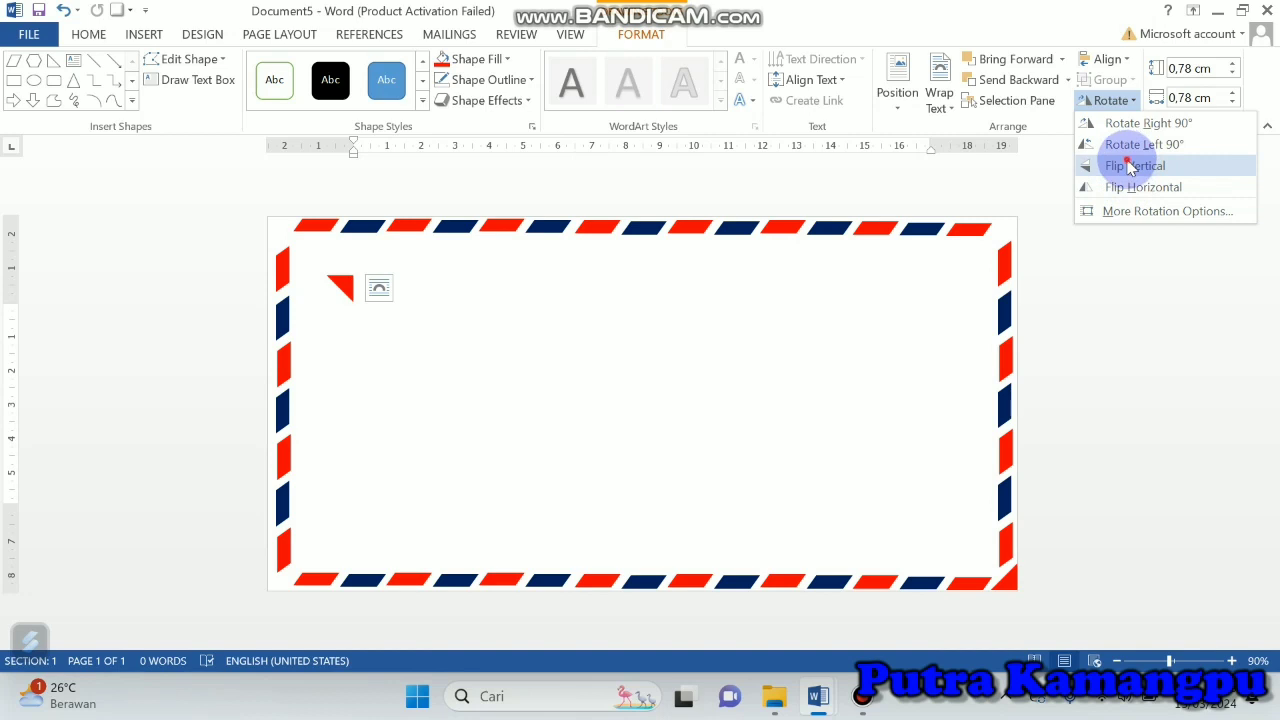
click(1128, 164)
click(1110, 100)
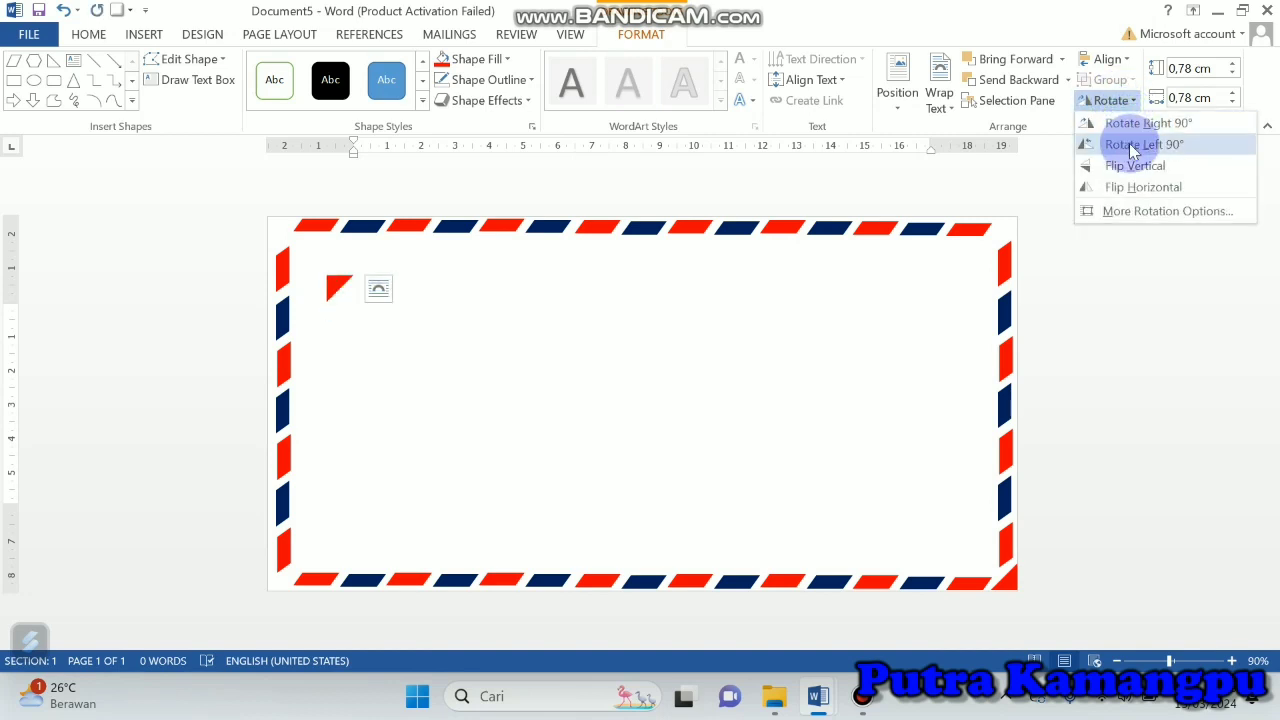
click(1130, 144)
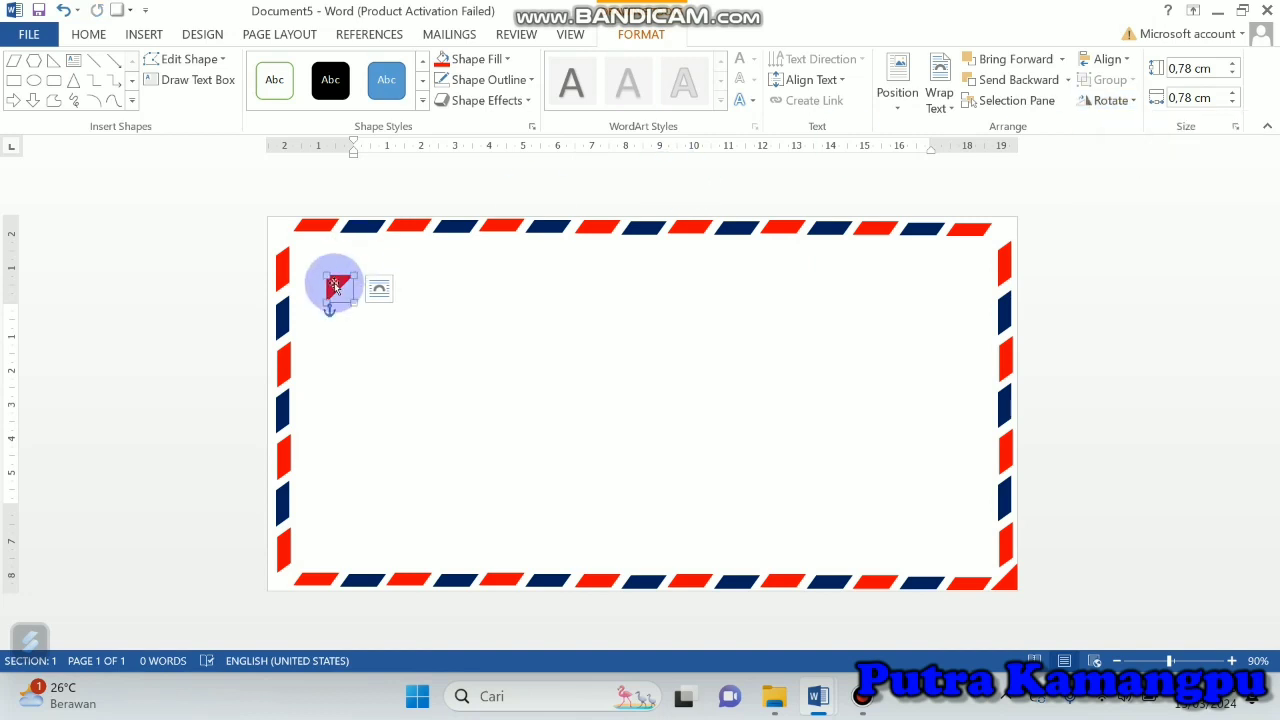
drag(334, 295, 275, 232)
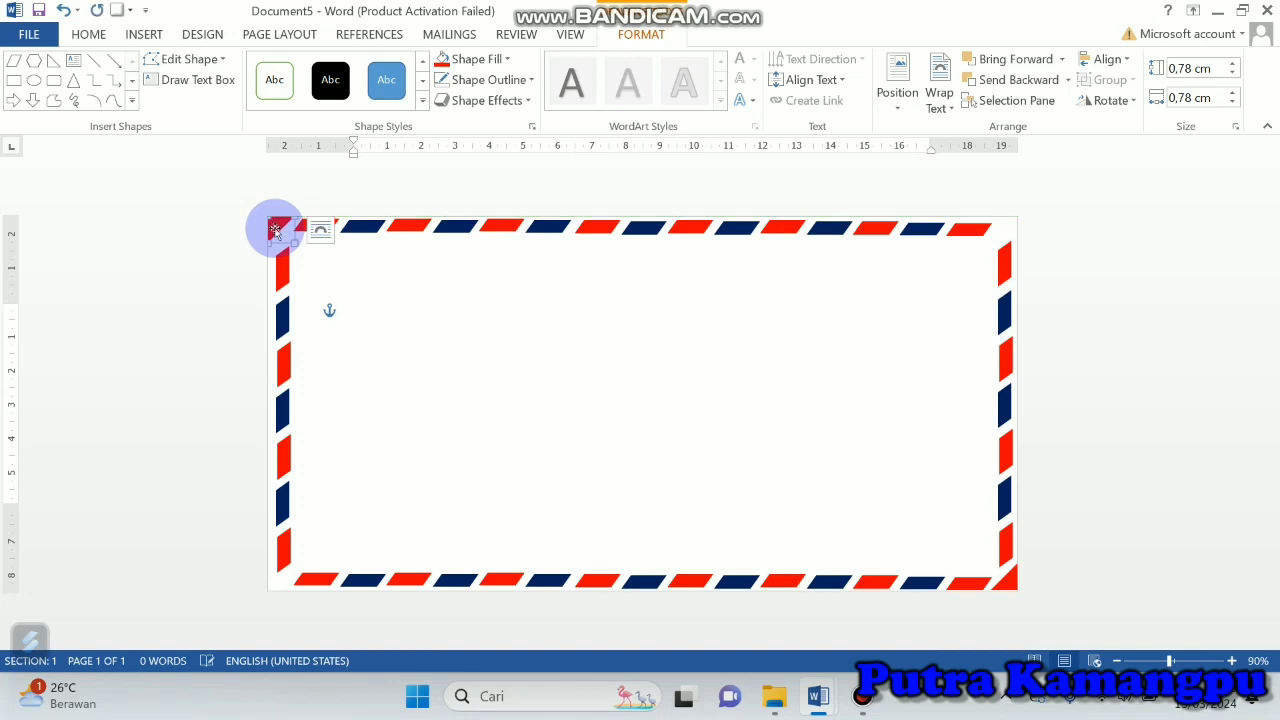
click(708, 371)
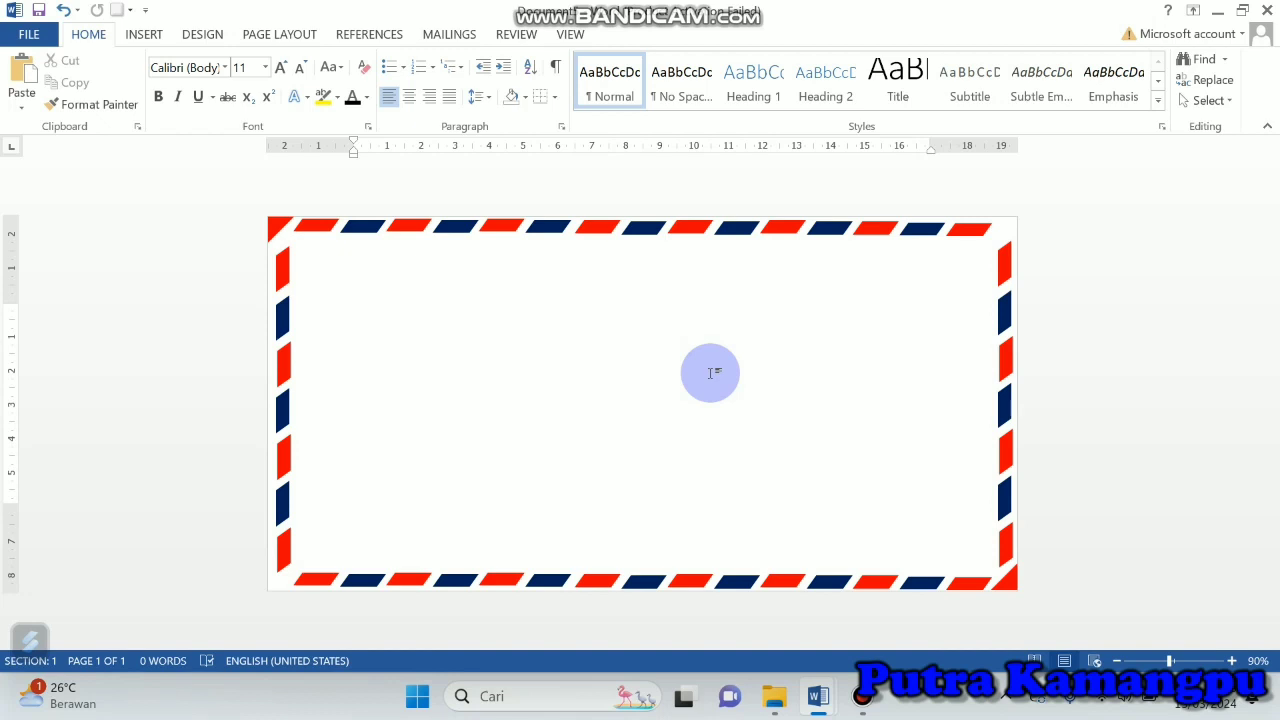
Step: Insert the picture named logo from the KONTEN folder into the envelope
click(145, 36)
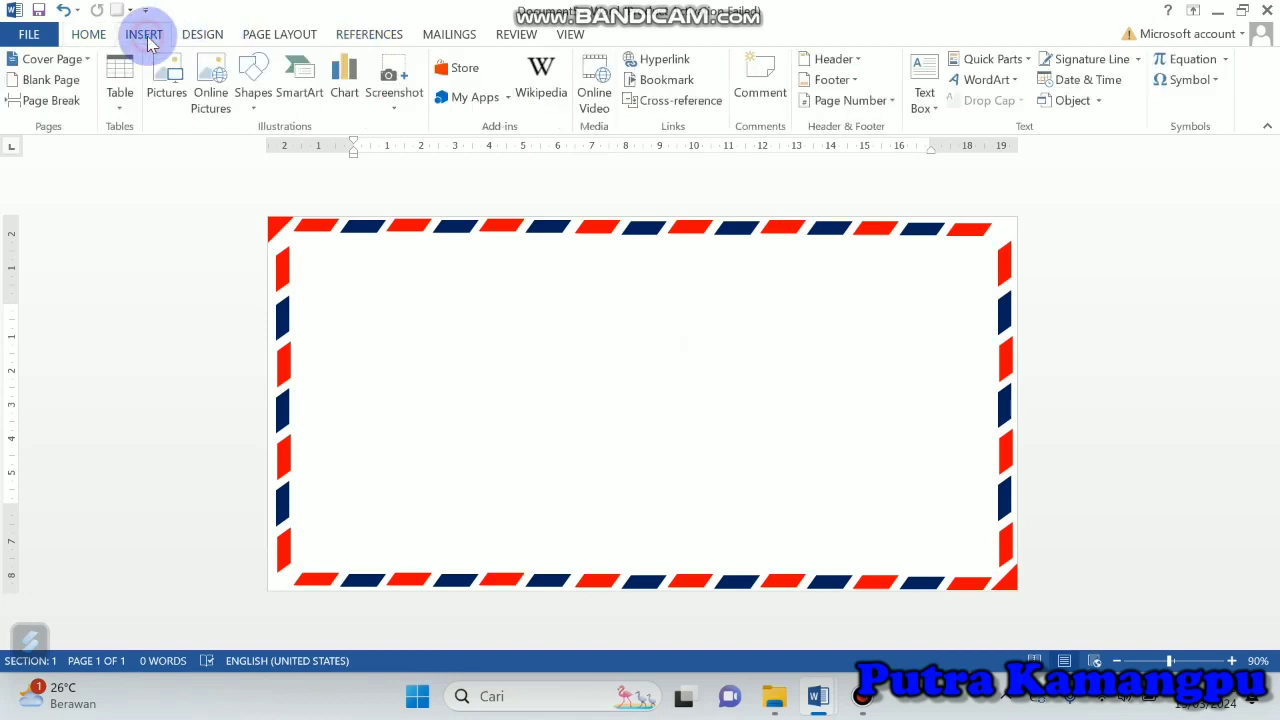
click(167, 78)
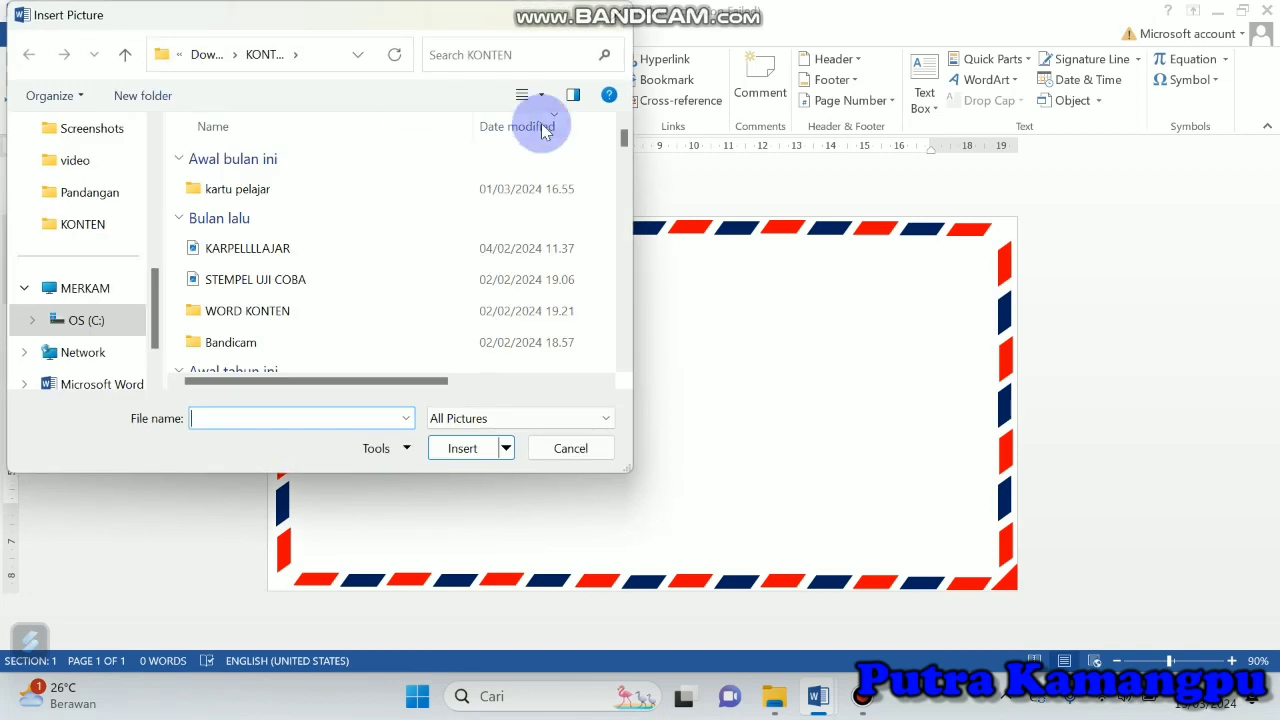
scroll(624, 146, down, 3)
scroll(624, 146, up, 3)
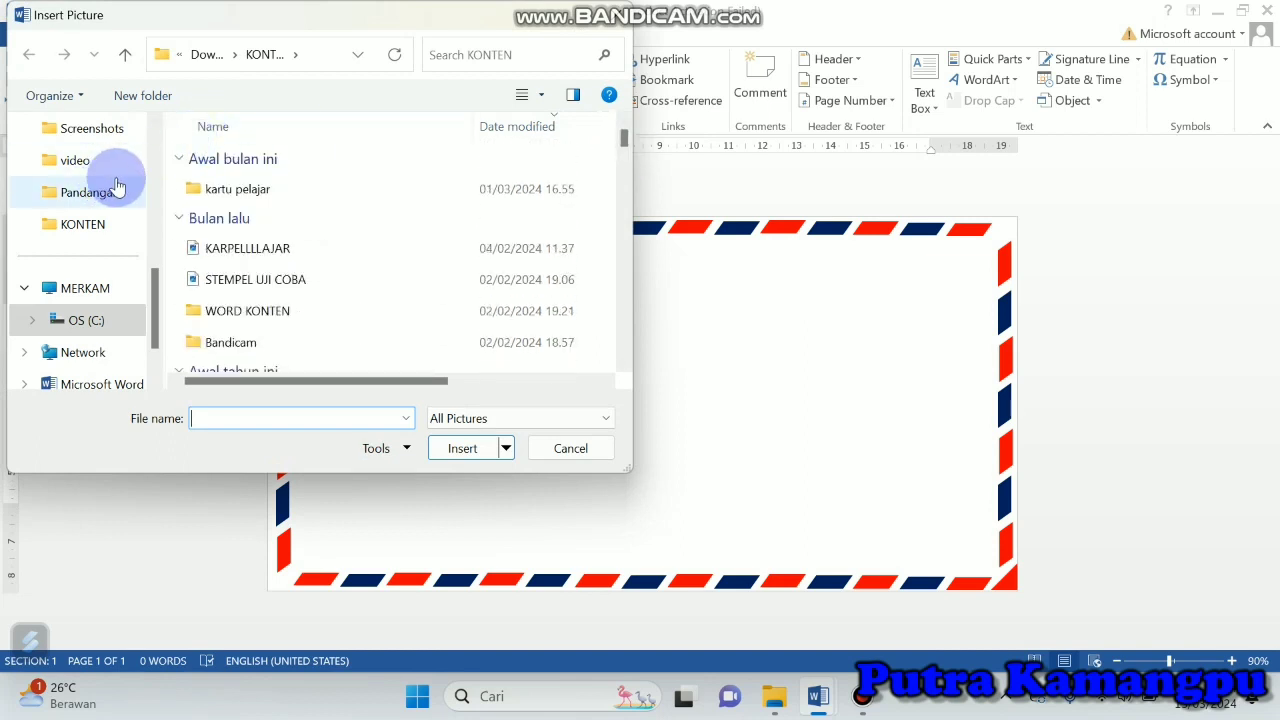
click(90, 224)
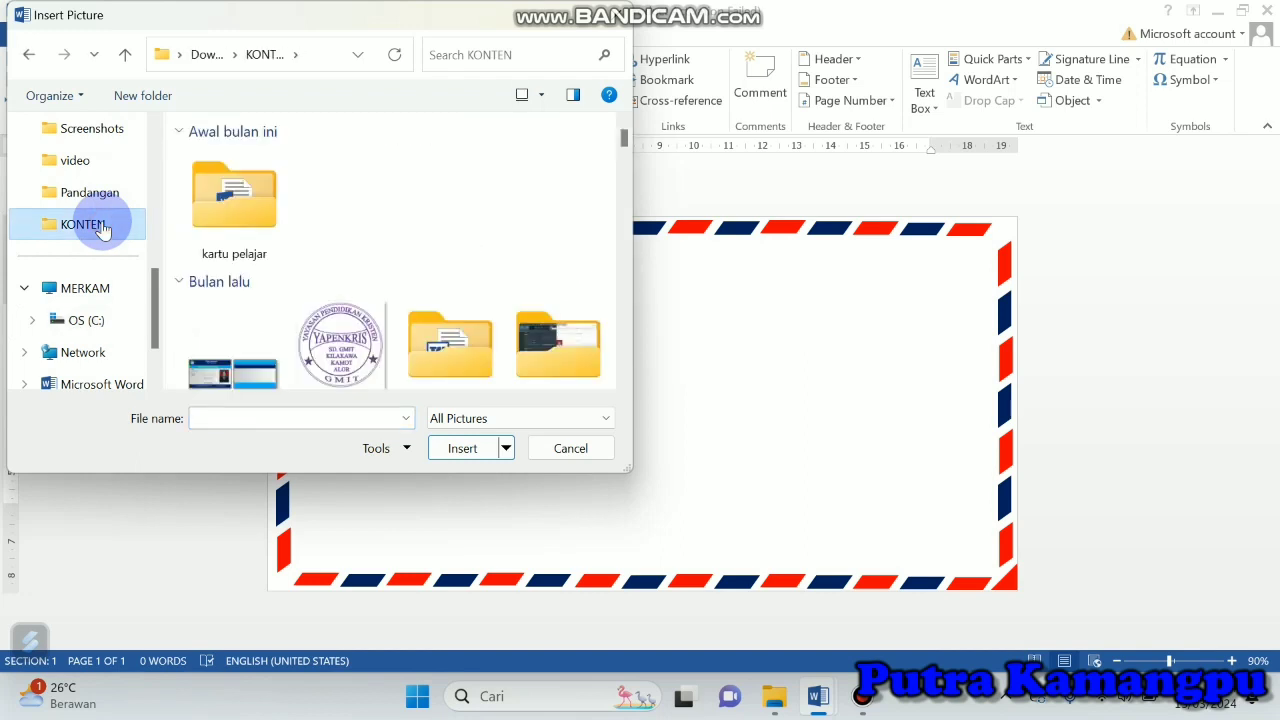
drag(624, 140, 625, 279)
click(555, 212)
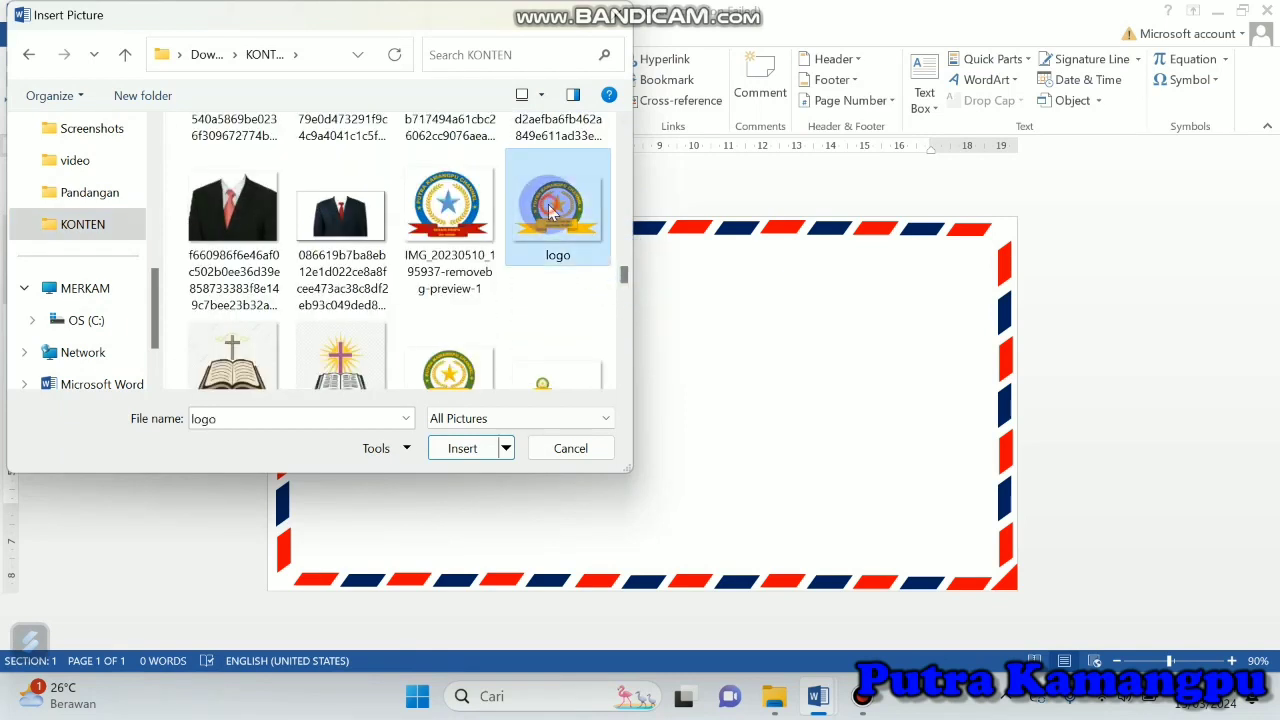
click(463, 448)
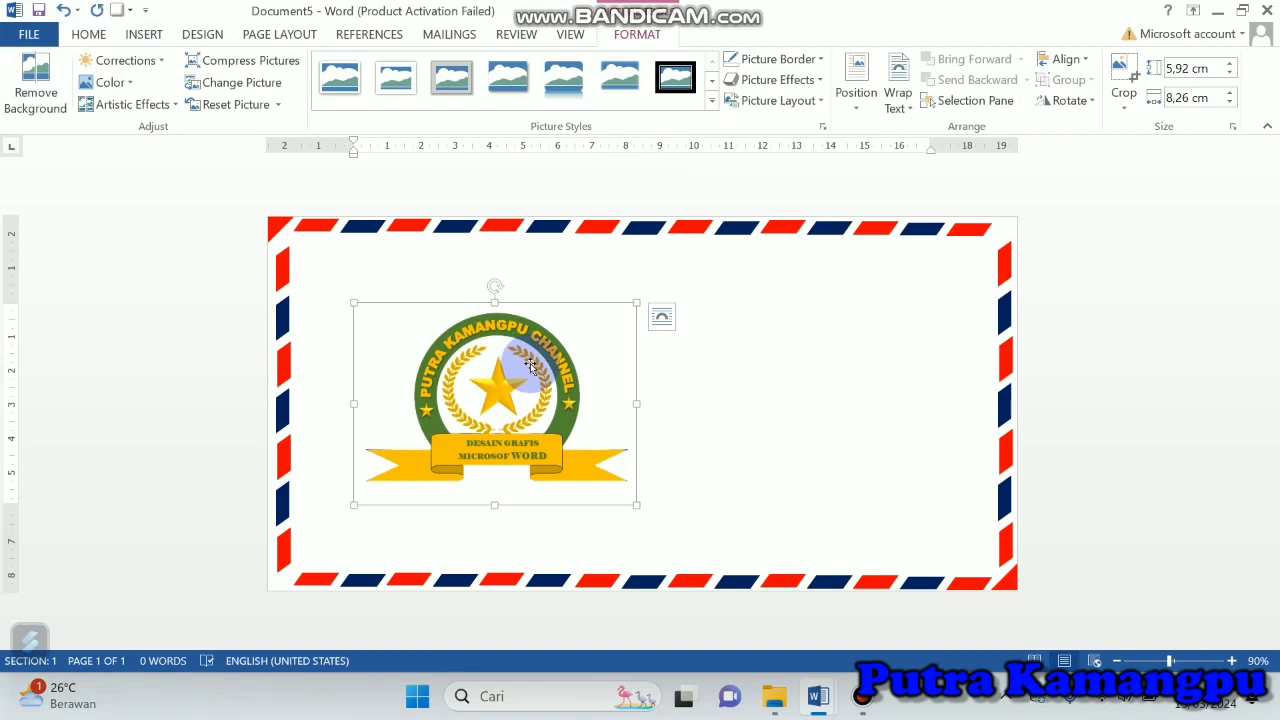
Step: Set the logo's wrapping to In Front of Text and shrink it into the envelope's upper-left area inside the border
click(903, 116)
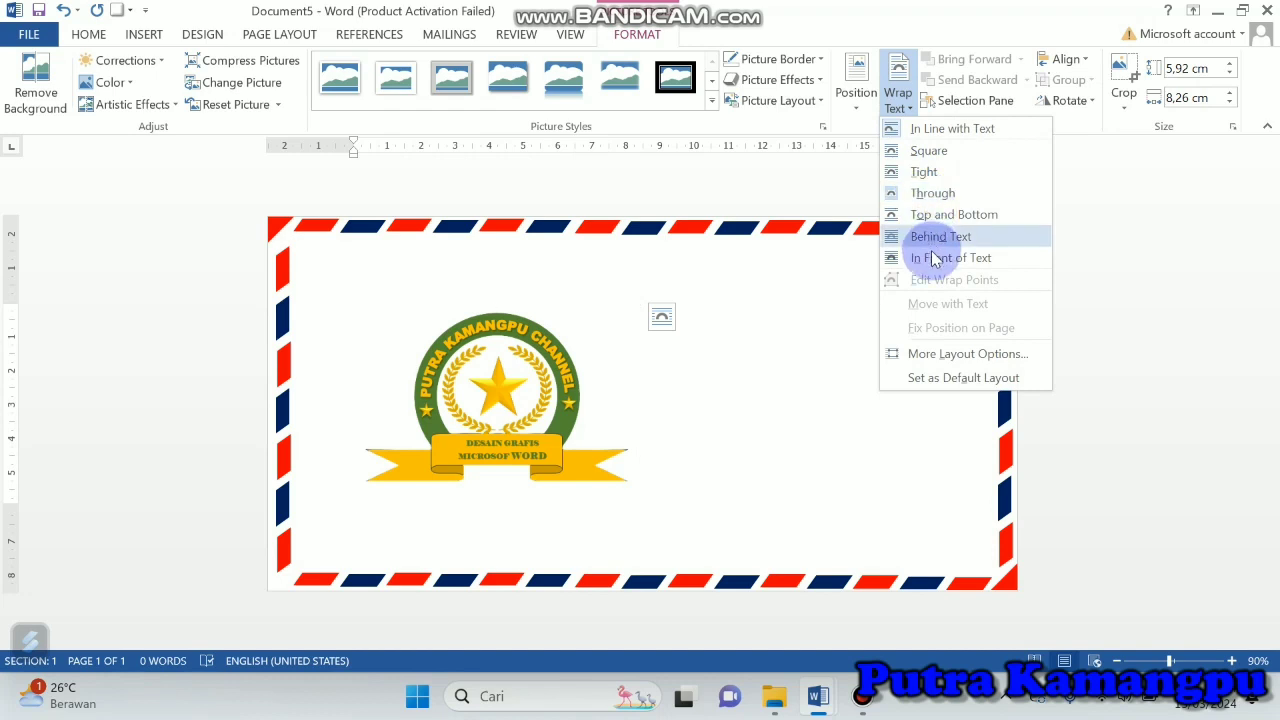
click(938, 262)
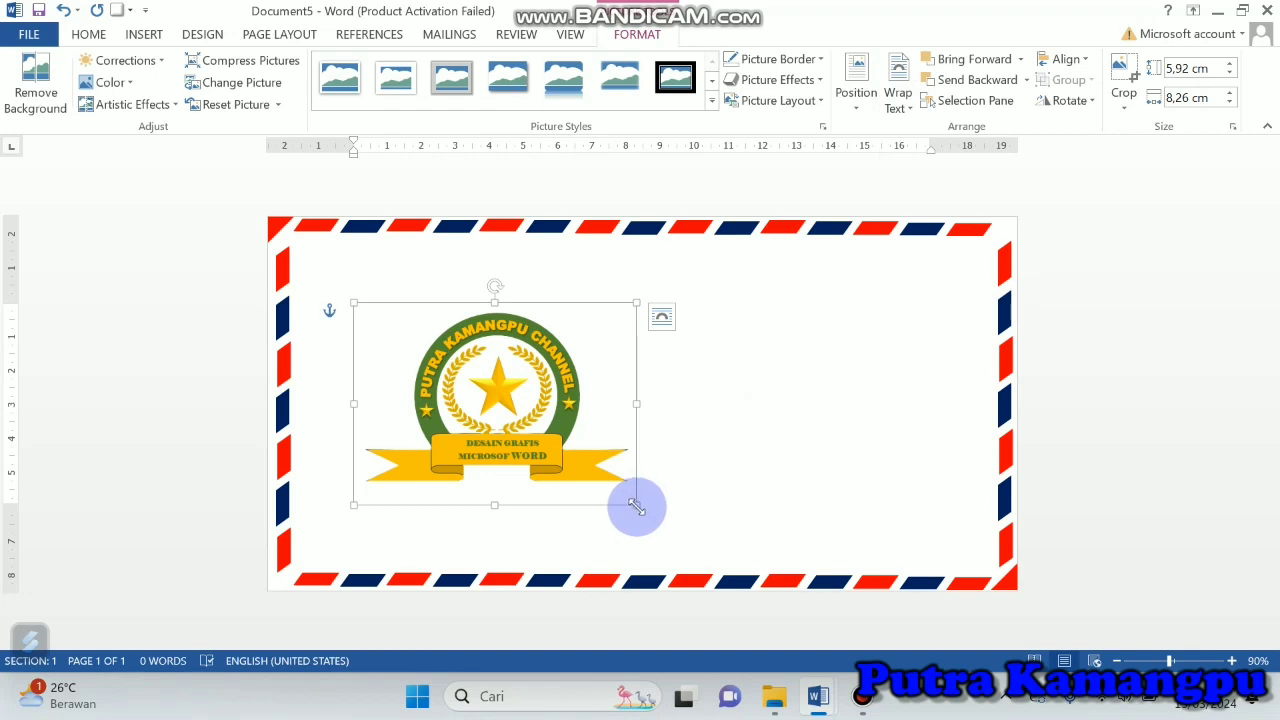
drag(636, 506, 505, 411)
drag(427, 345, 383, 283)
click(612, 332)
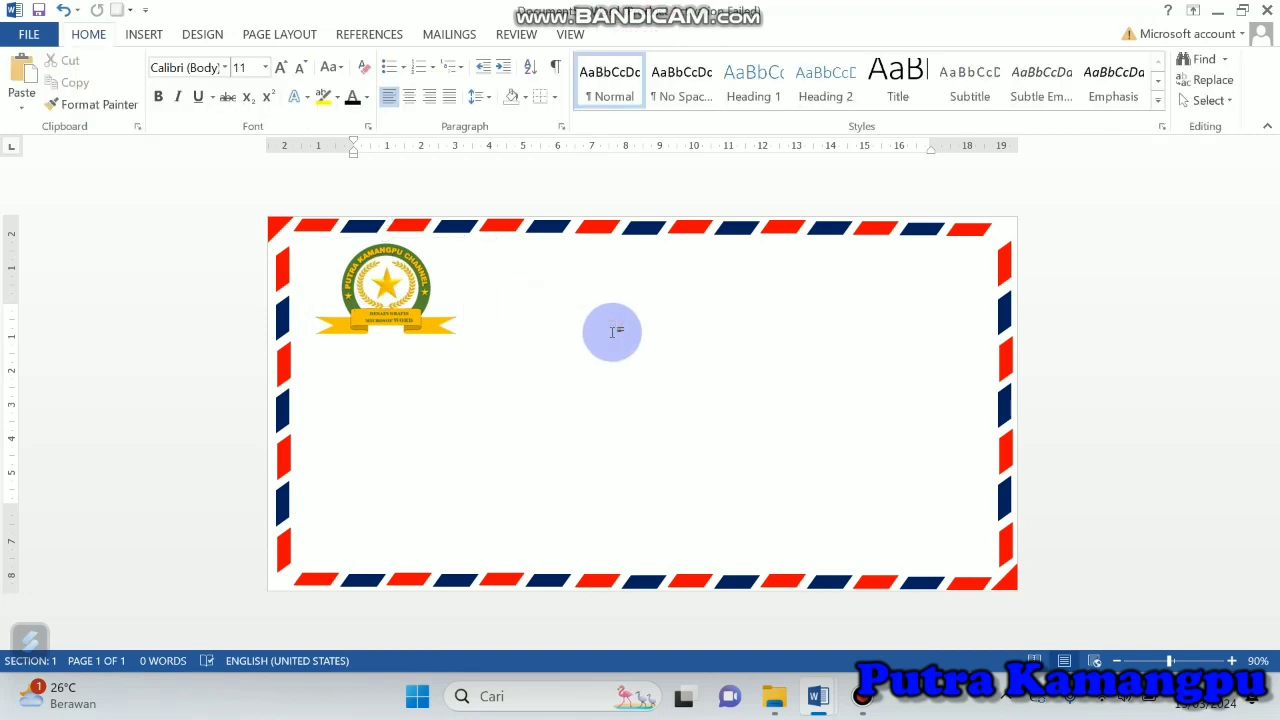
Step: Draw a text box about 20.12 cm wide and 9.65 cm high filling the area inside the striped border
click(150, 36)
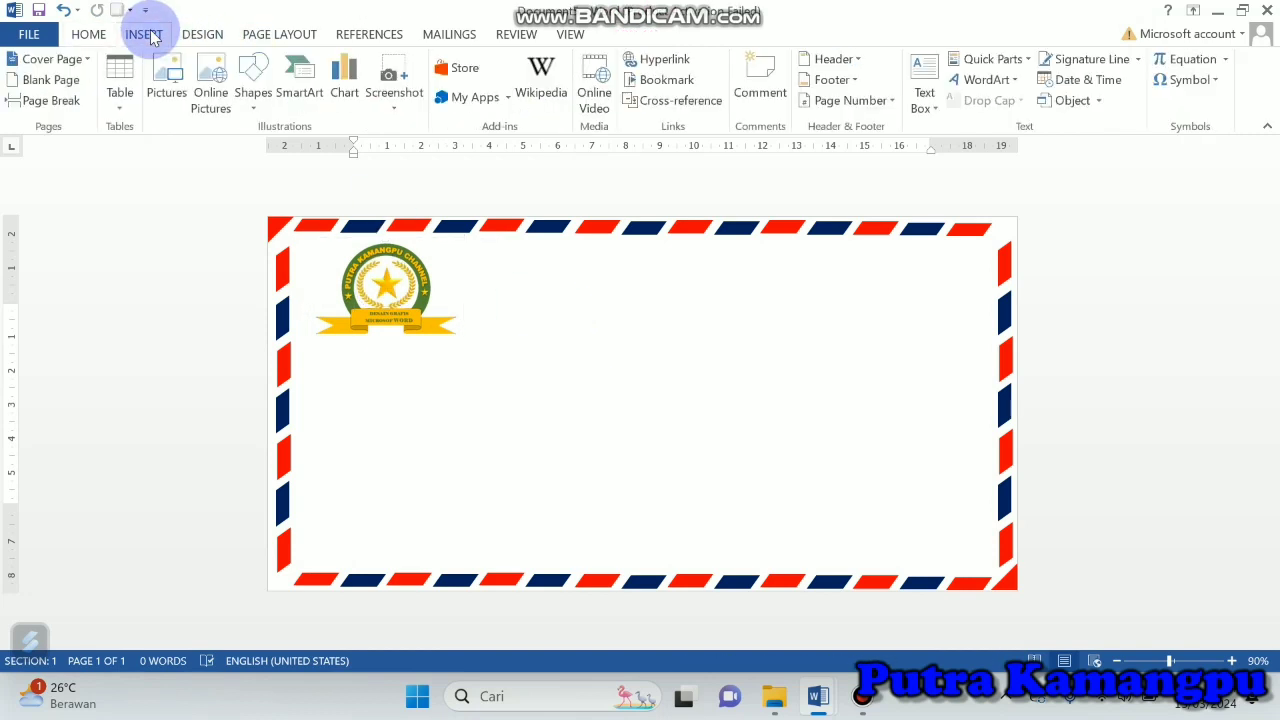
click(253, 78)
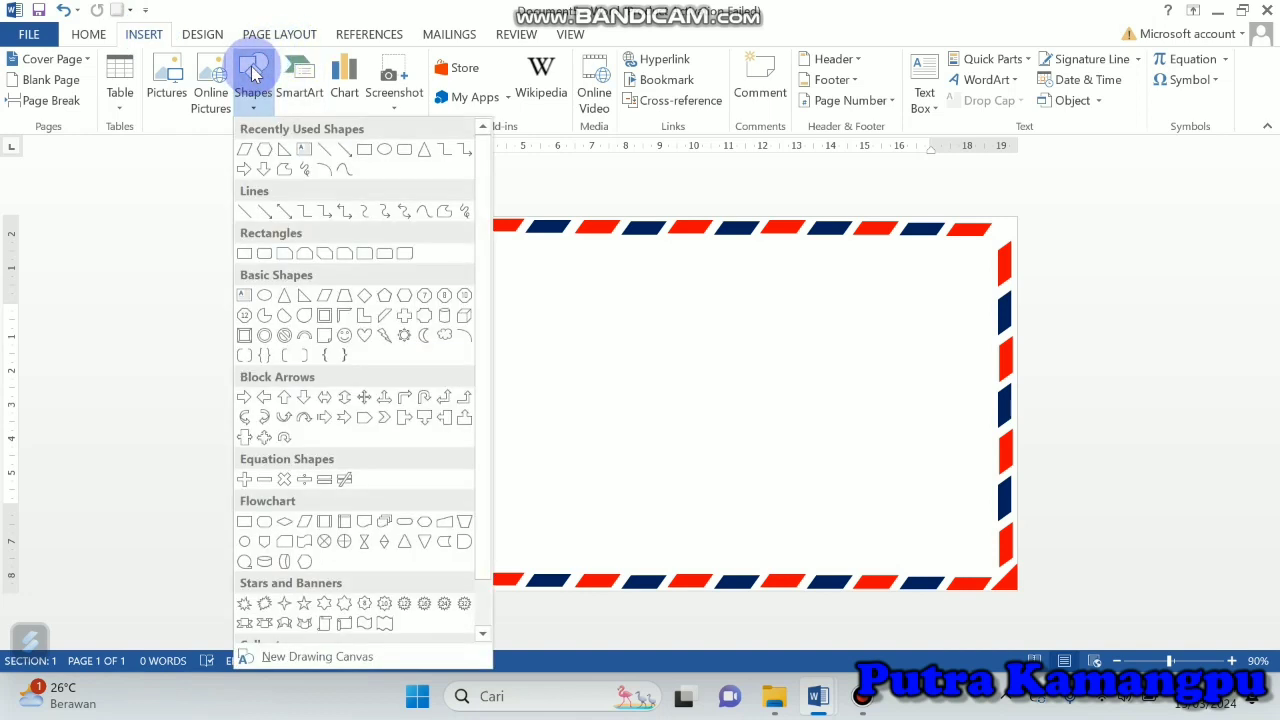
click(304, 152)
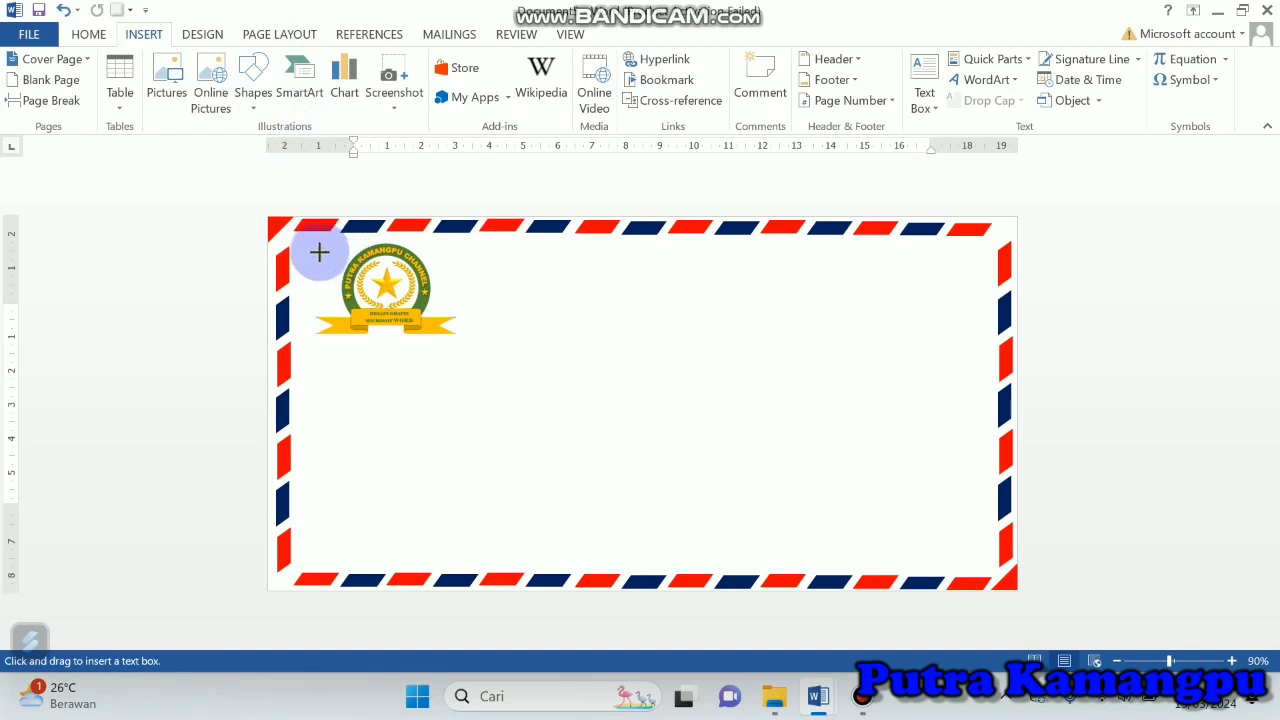
drag(300, 238, 986, 567)
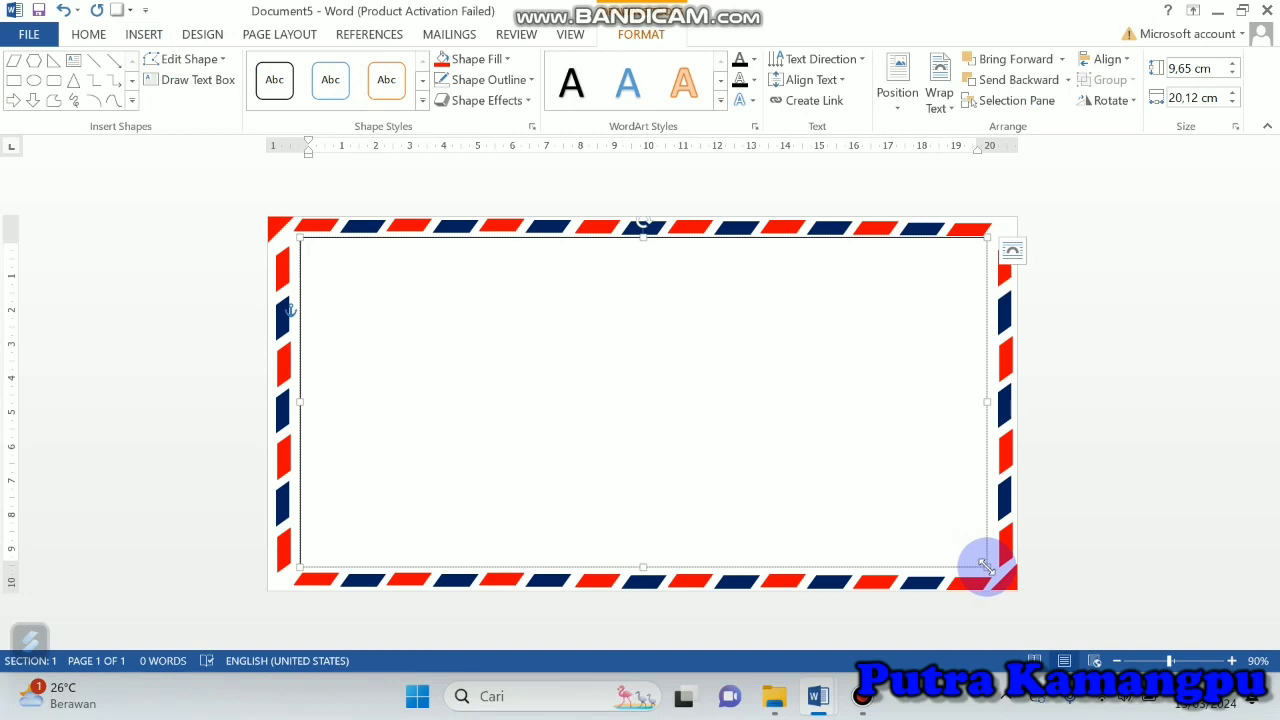
Step: Set the large text box to No Fill and No Outline
click(510, 60)
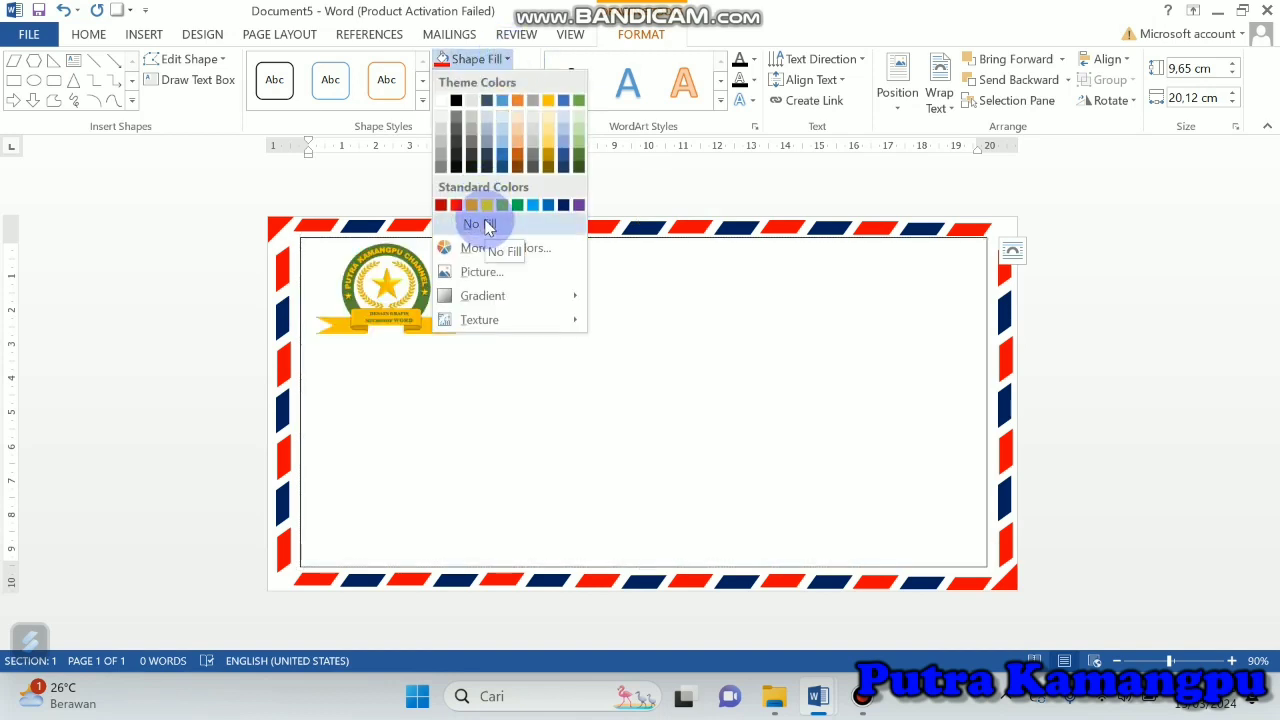
click(488, 226)
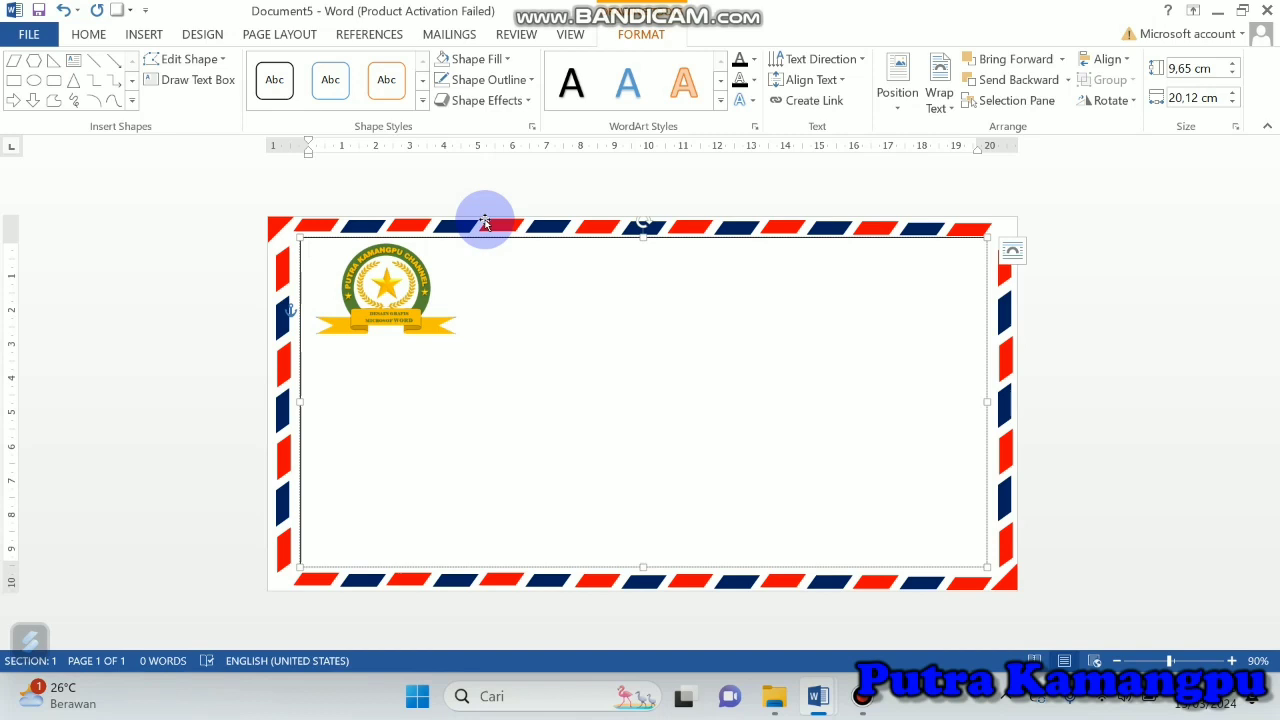
click(529, 79)
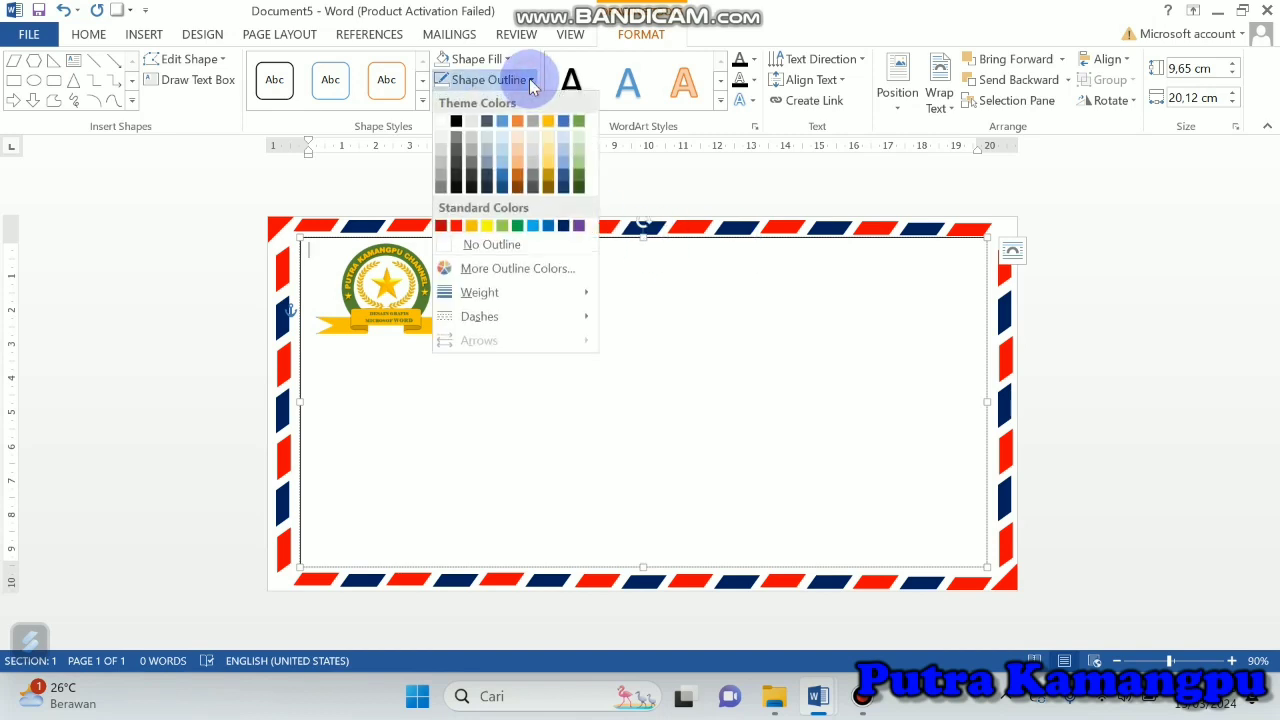
click(490, 245)
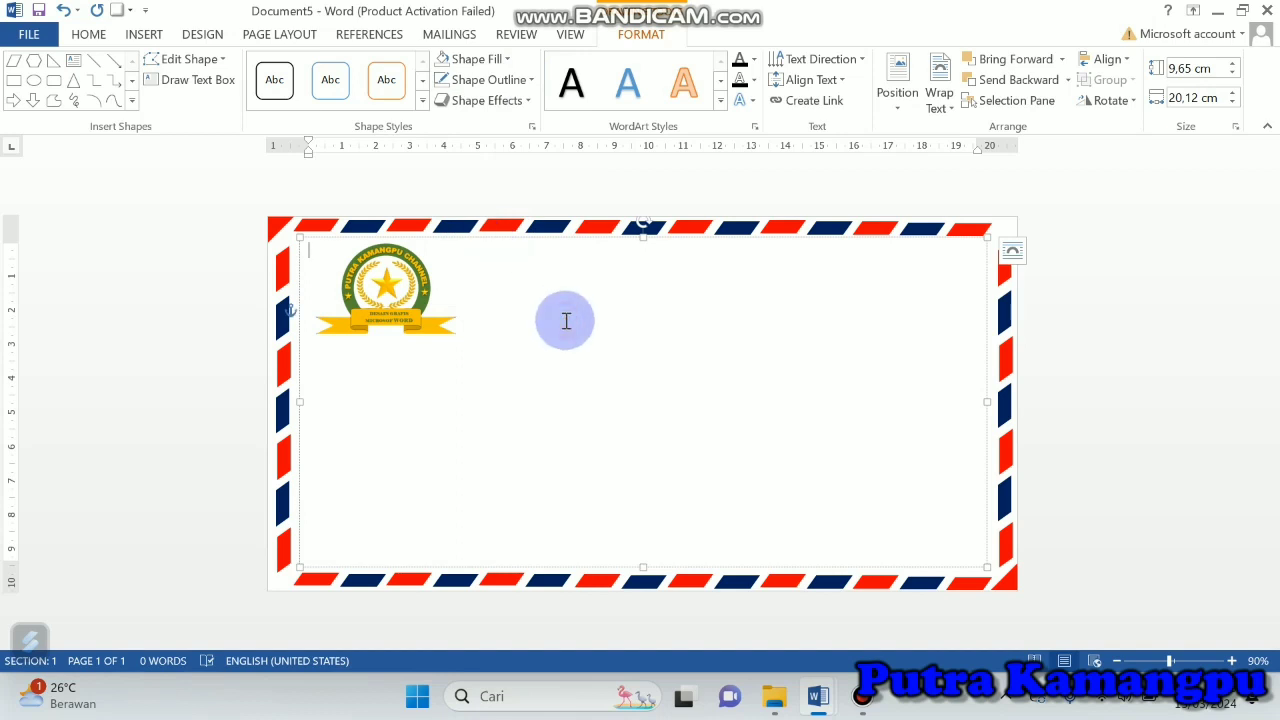
Step: Centre the text box's content and enter the first heading line PEMERINTAH KABUPATEN AMOR
click(88, 34)
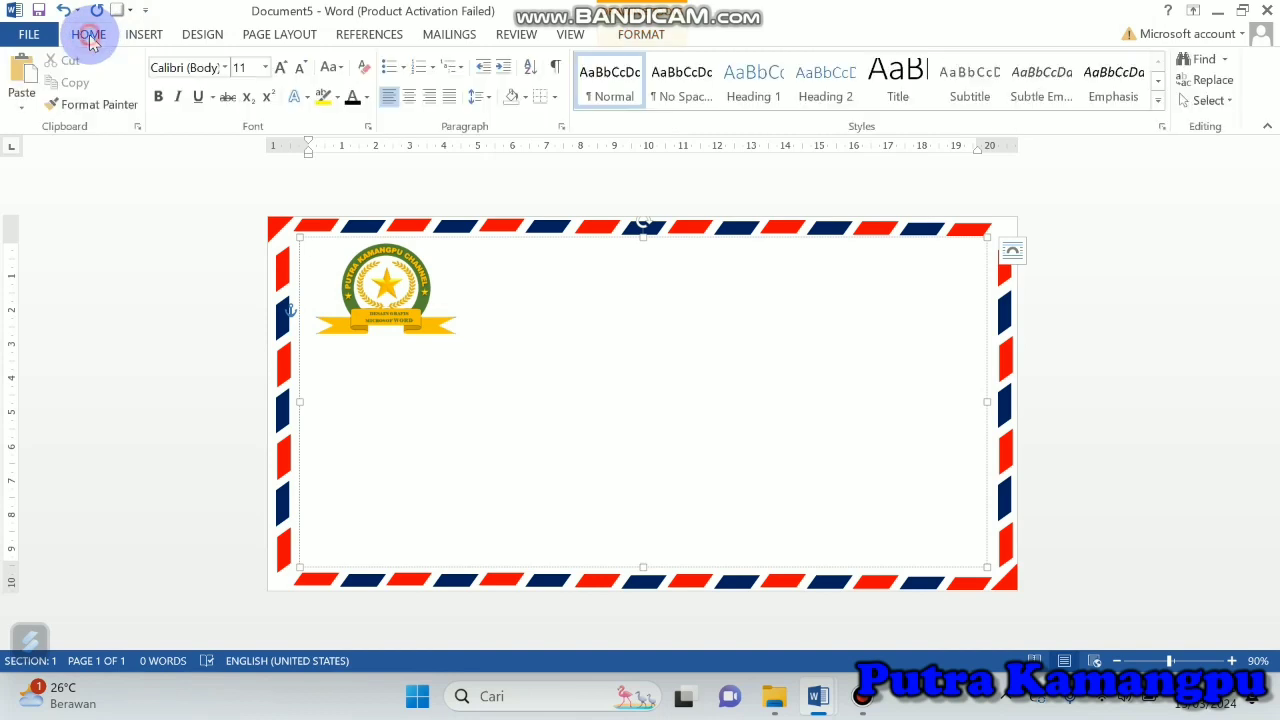
click(411, 97)
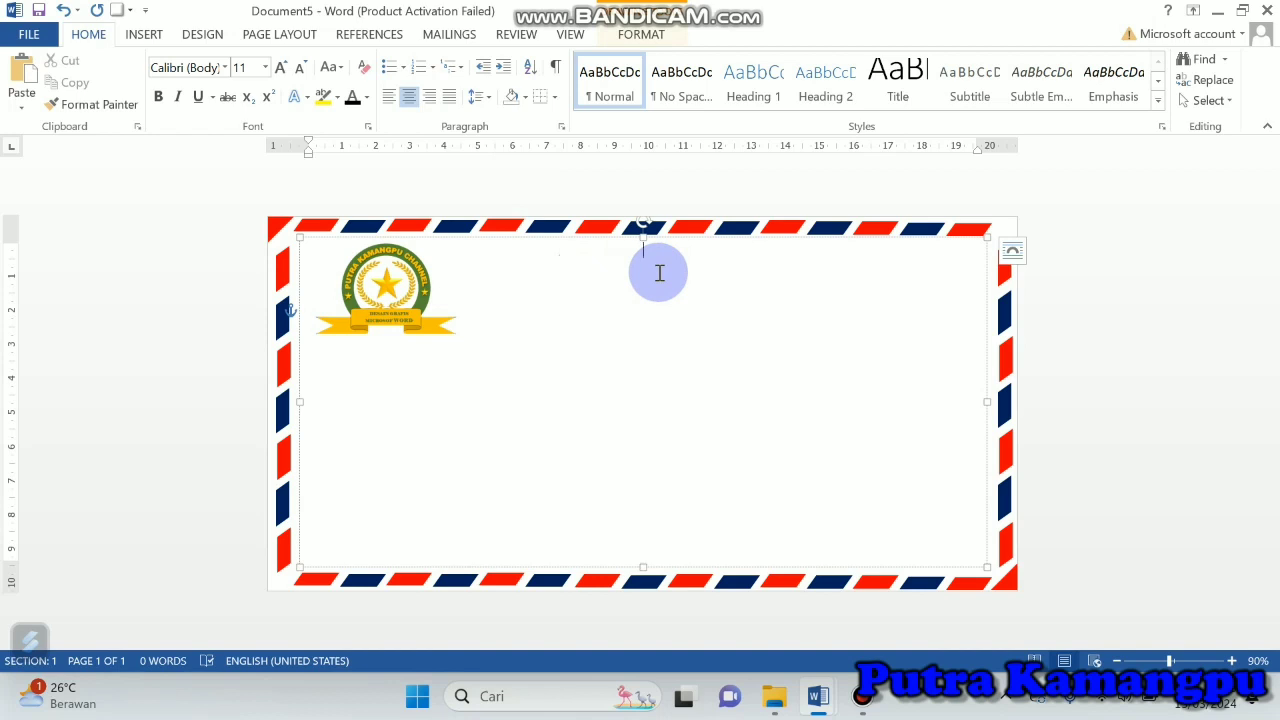
text(PEME)
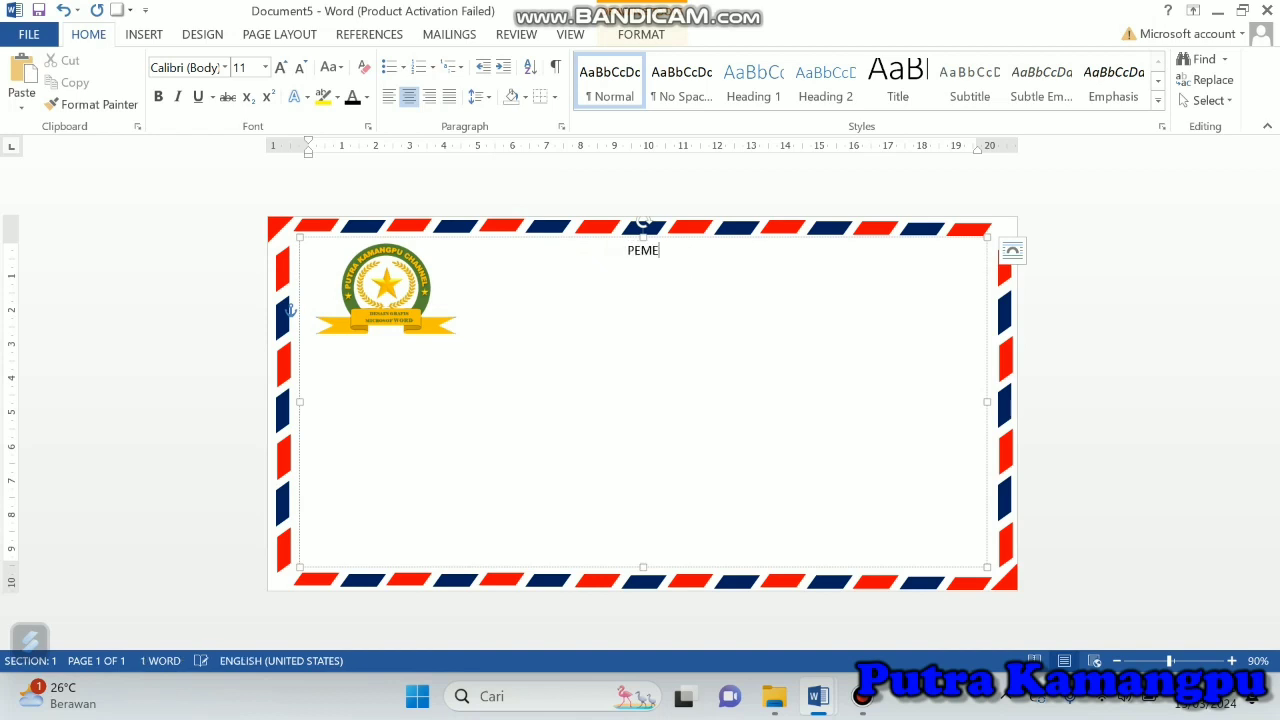
text(RINTAH KABUPATEN AMO)
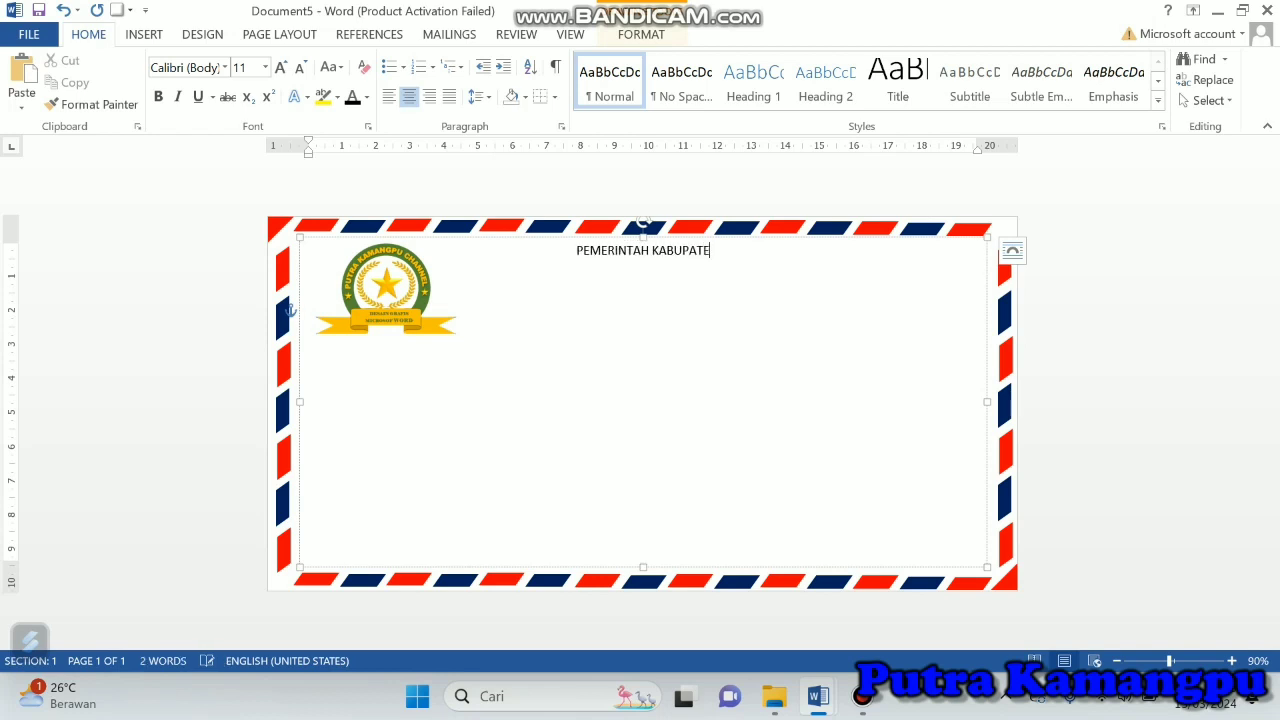
text(R)
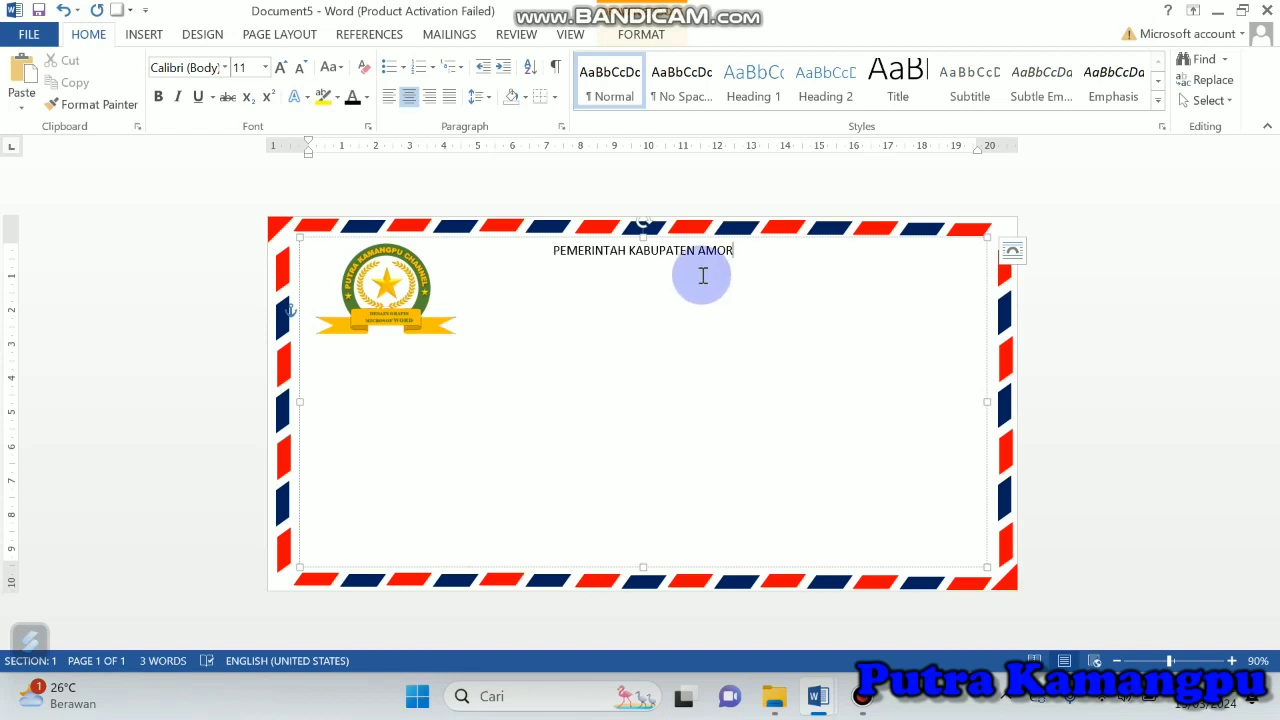
Step: Add the heading lines KECAMATAN AMOR TIMUR LAUT and DESA WASIKIKUK below the first line
key(Return)
text(KEC)
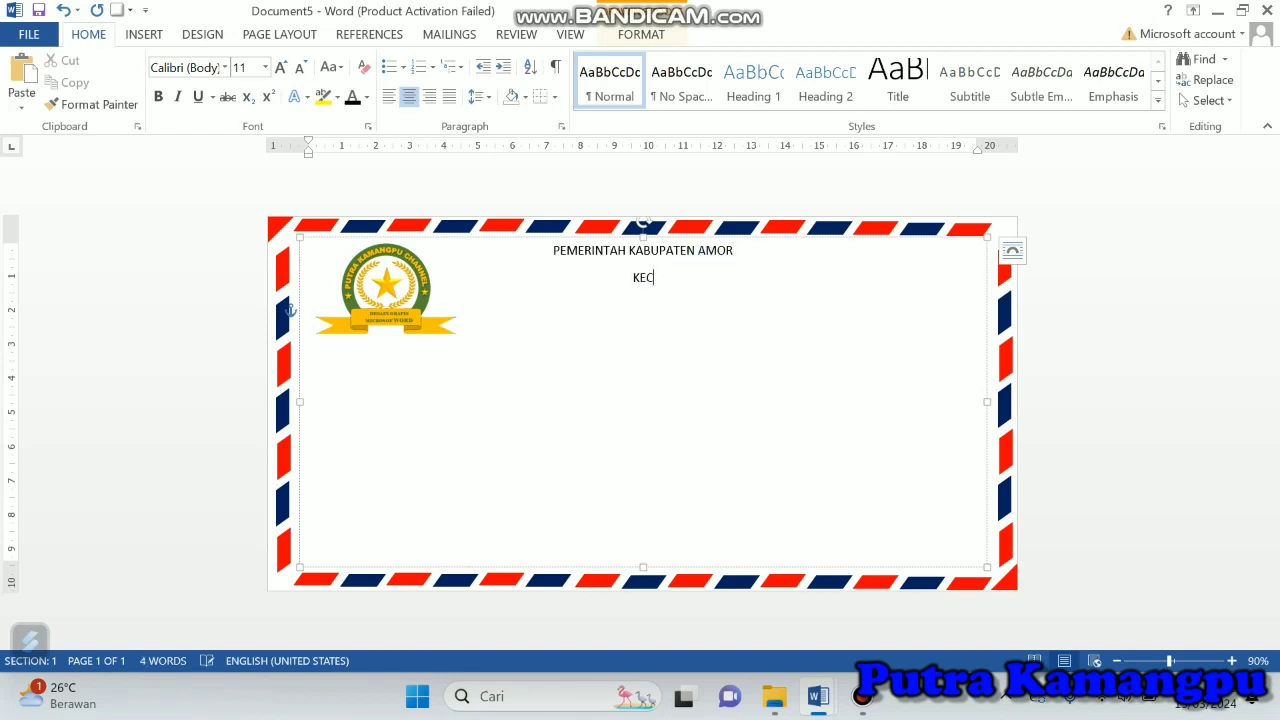
text(AMATAN AMOR TIMUR)
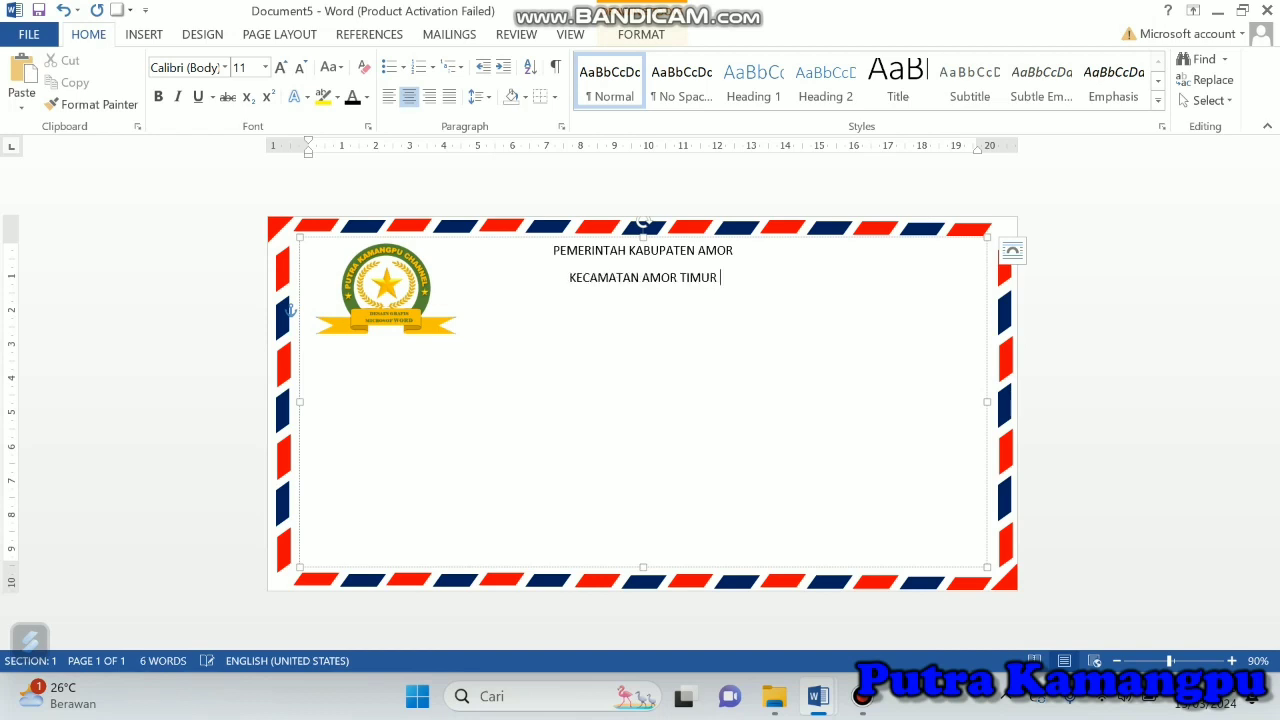
text( LAUT )
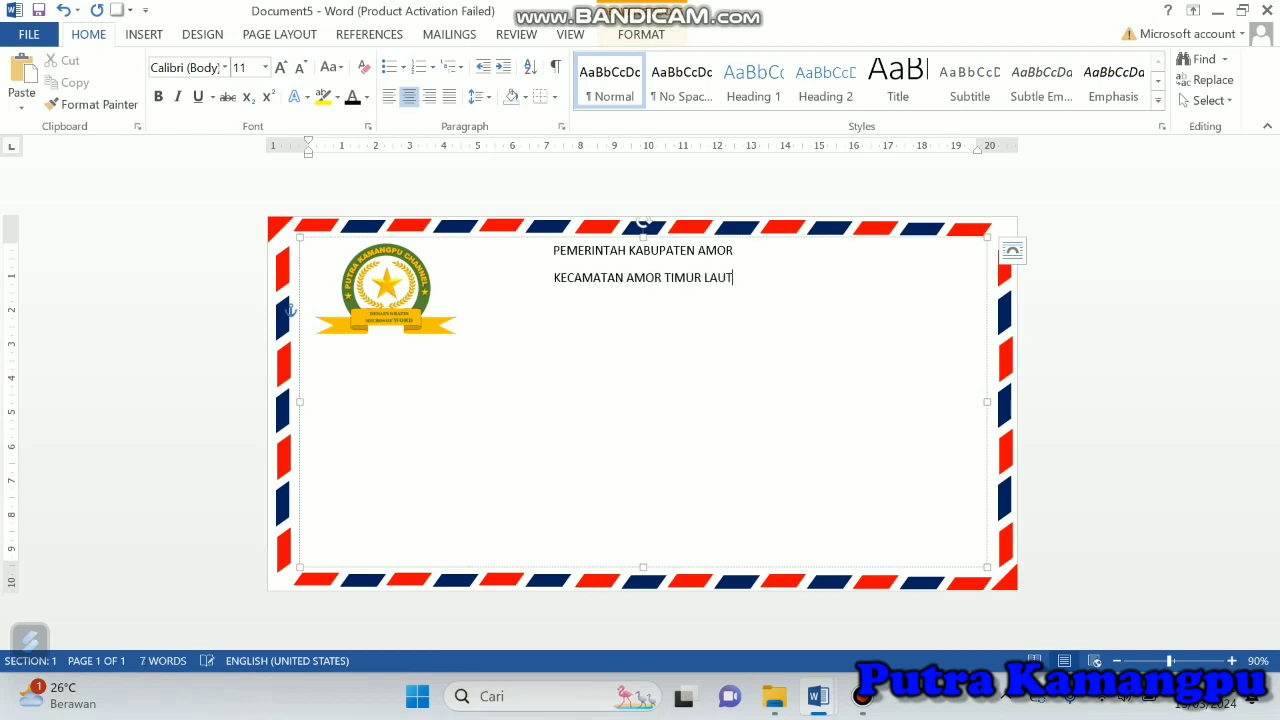
text(DESA WASIKIKUK)
Step: Add the sender's street address, starting with "Jln.", as a new line below DESA WASIKIKUK
key(Return)
text(Jln. Li)
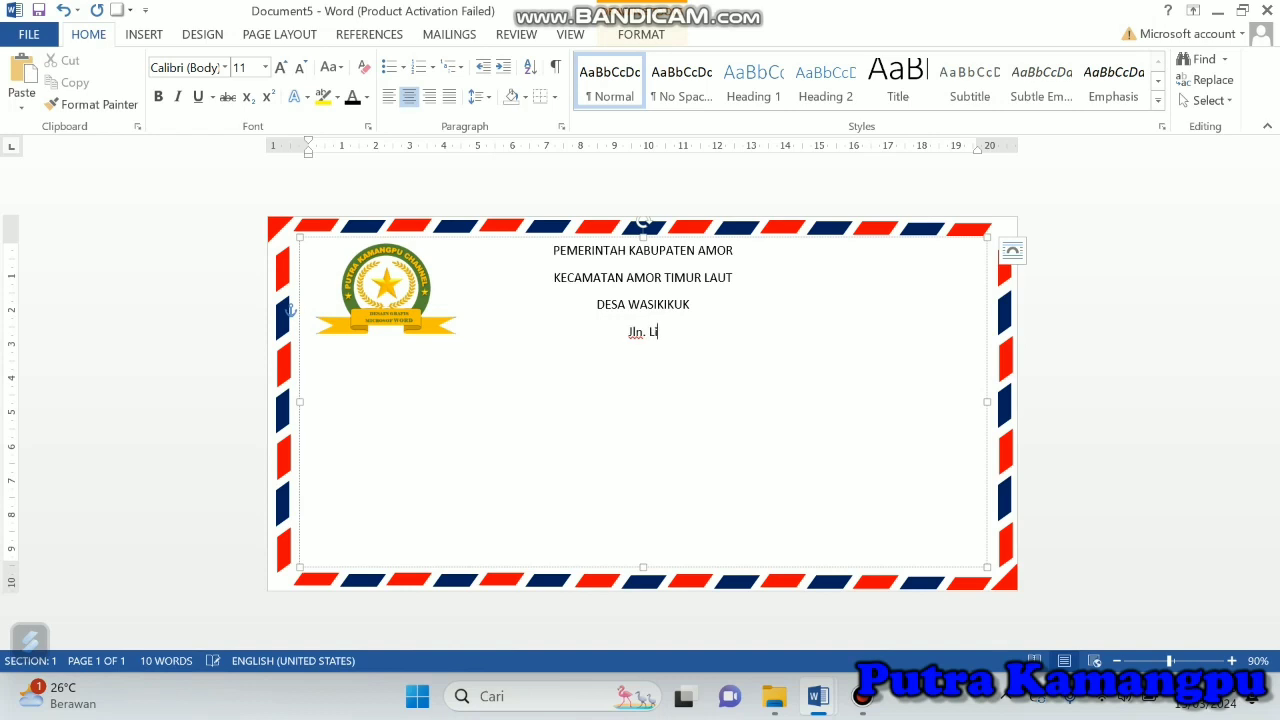
text(nta Lantas)
Step: Add a contact line with the label "e-mail :", the village's e-mail address, and "Telp" followed by a dotted placeholder
key(Return)
text(e-mail)
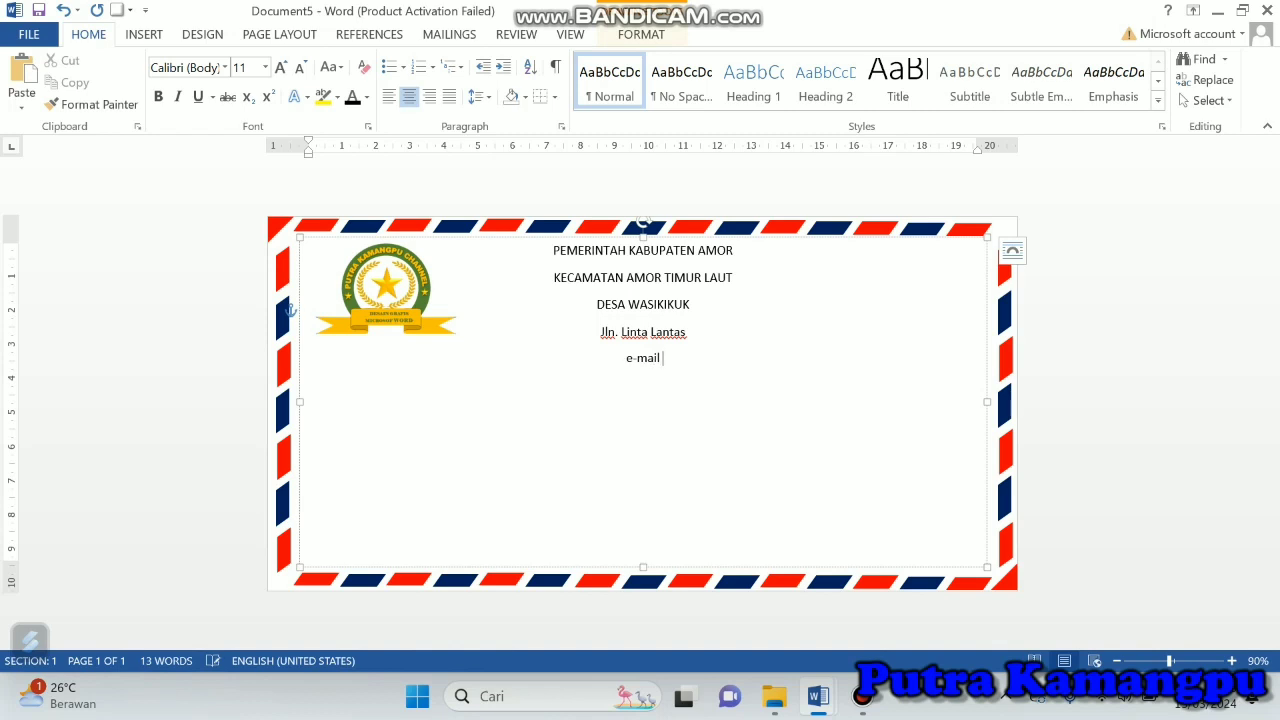
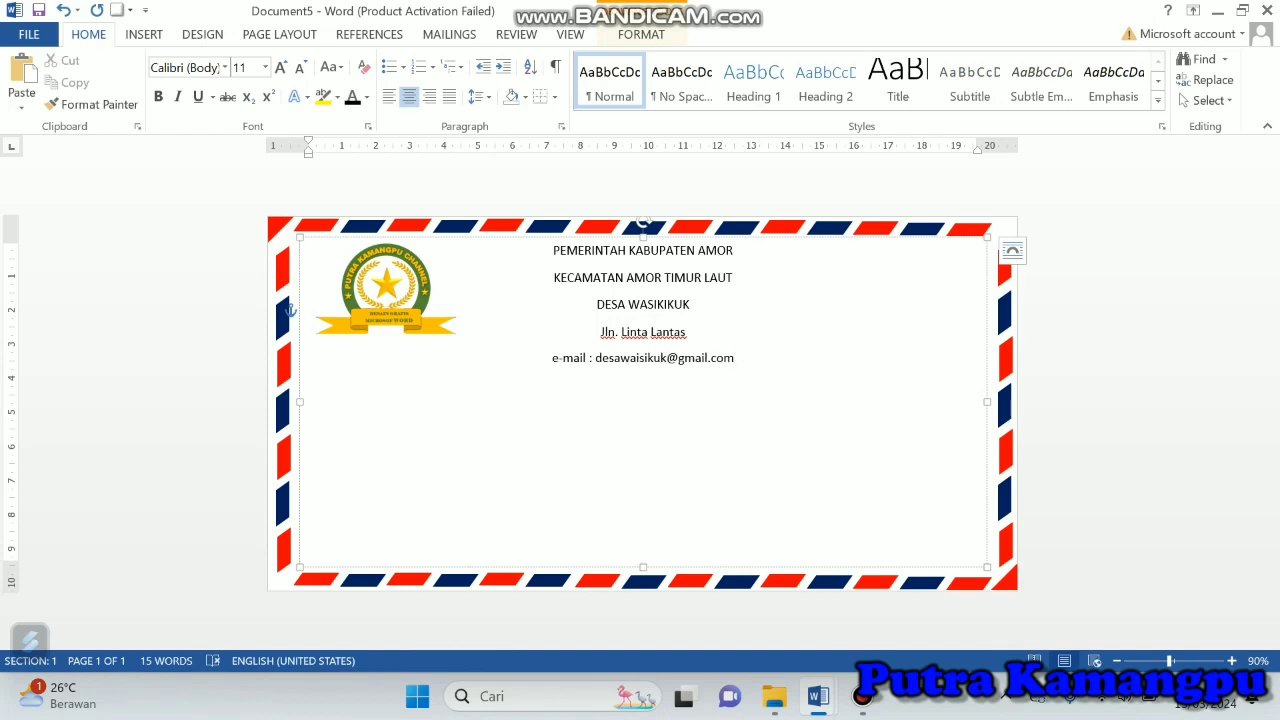
text(,)
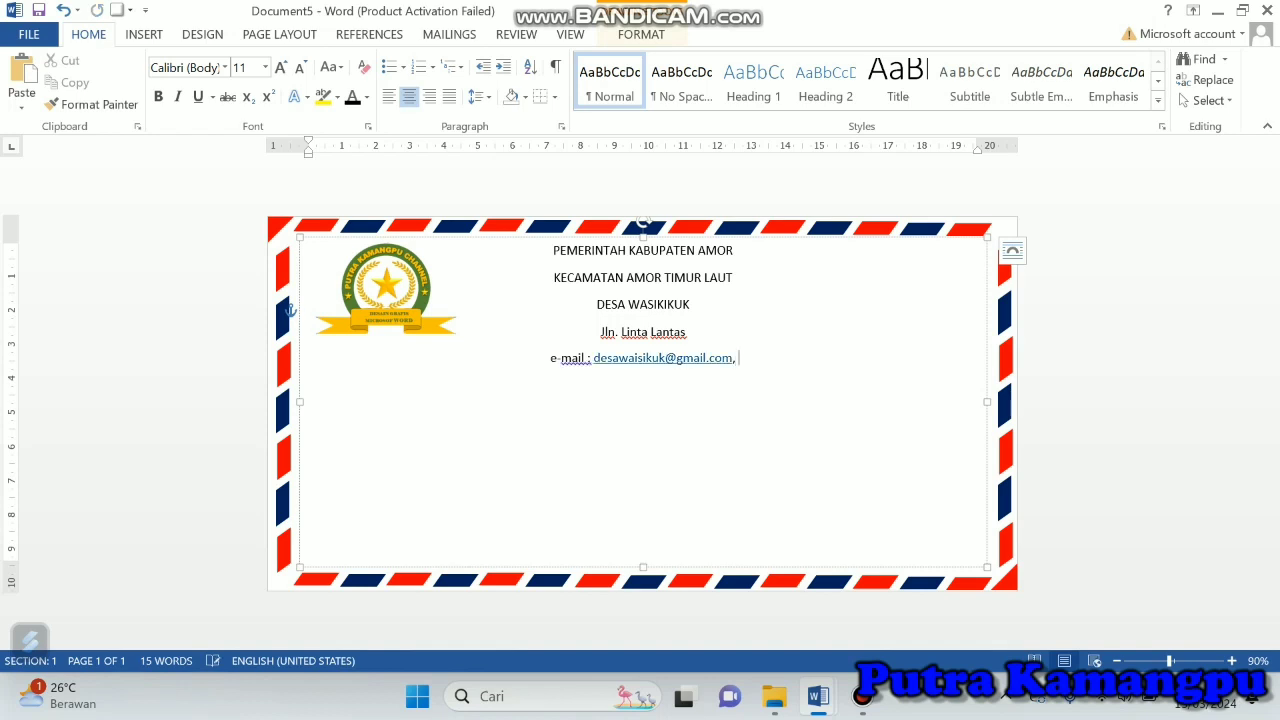
text( Tel)
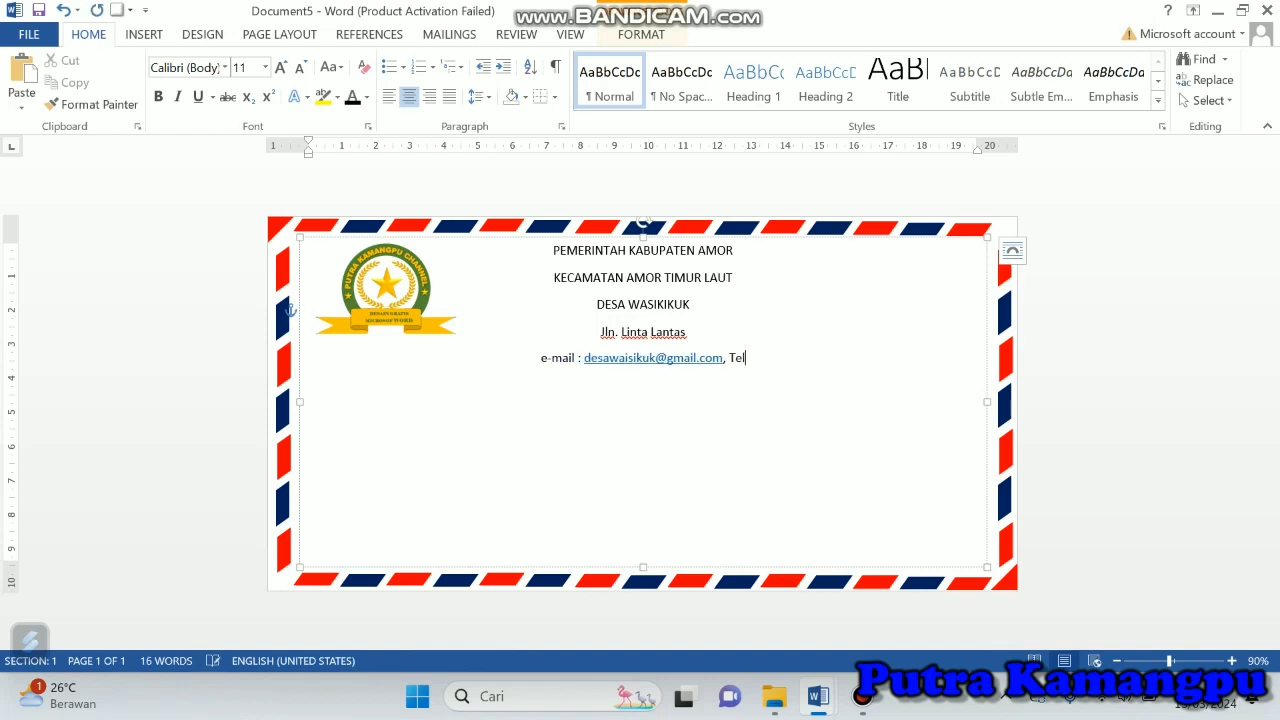
text(p............)
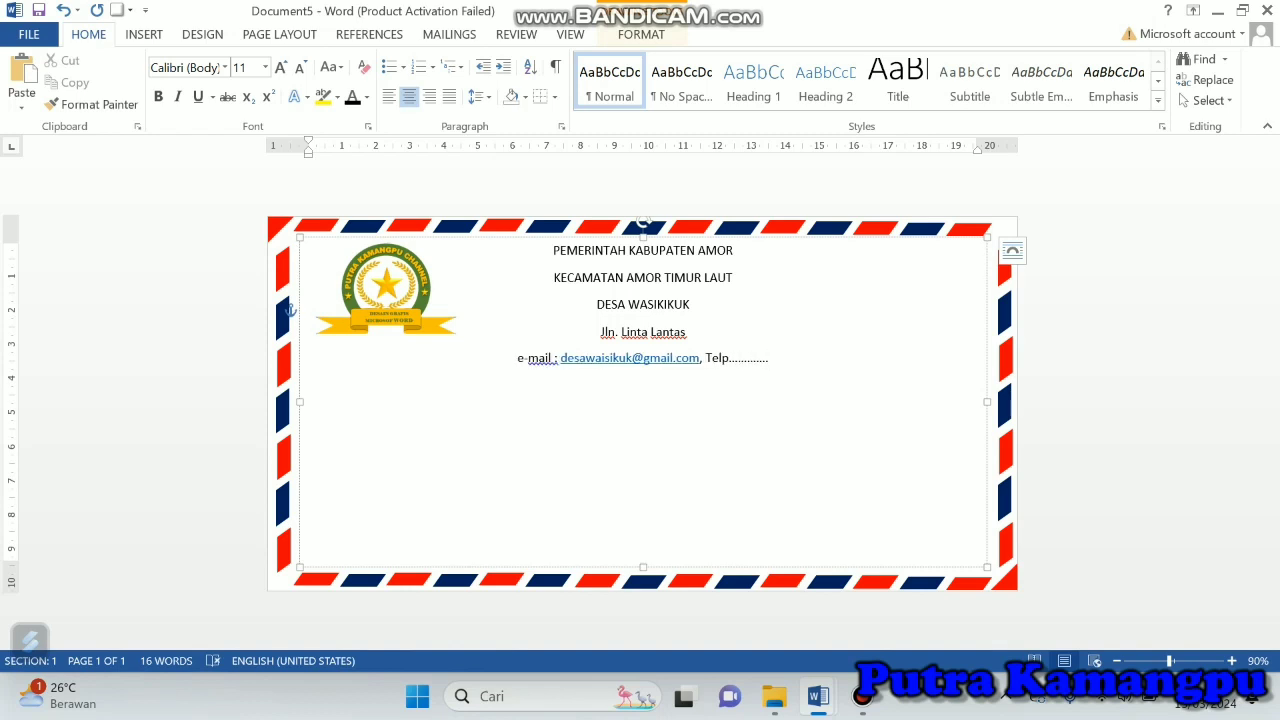
Step: Remove the space after paragraph from all five letterhead lines
drag(553, 250, 767, 358)
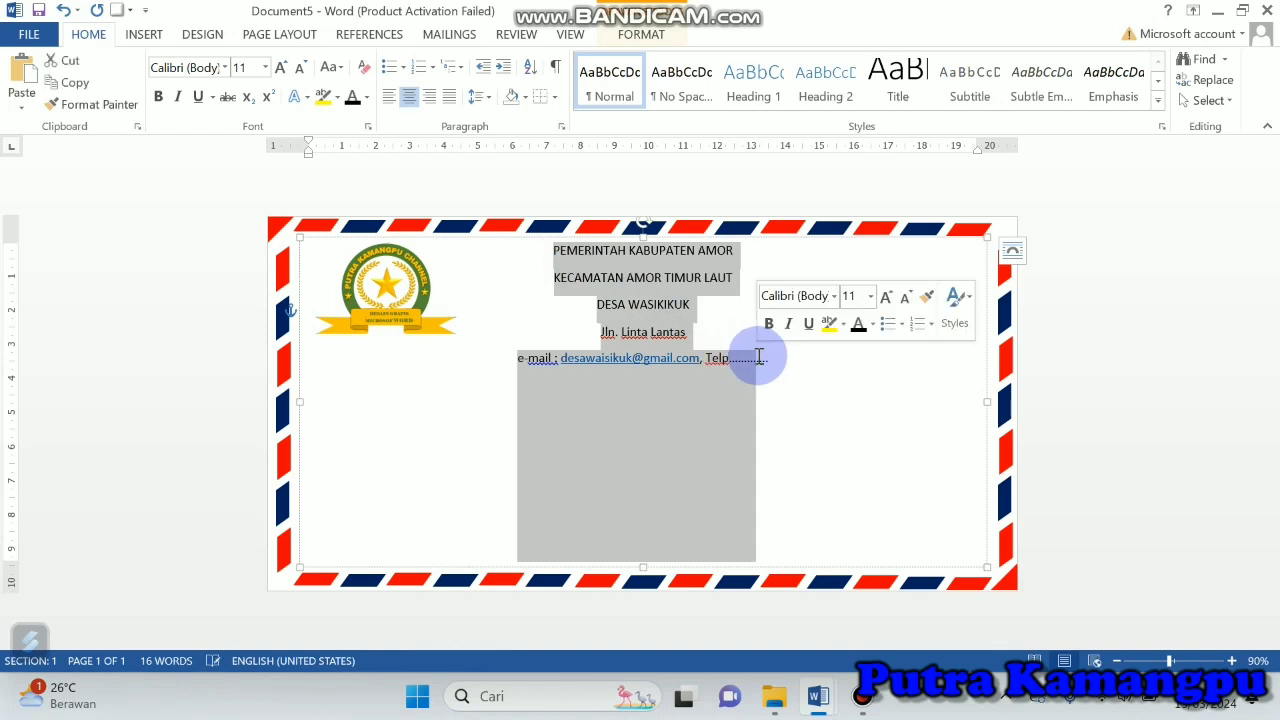
click(491, 105)
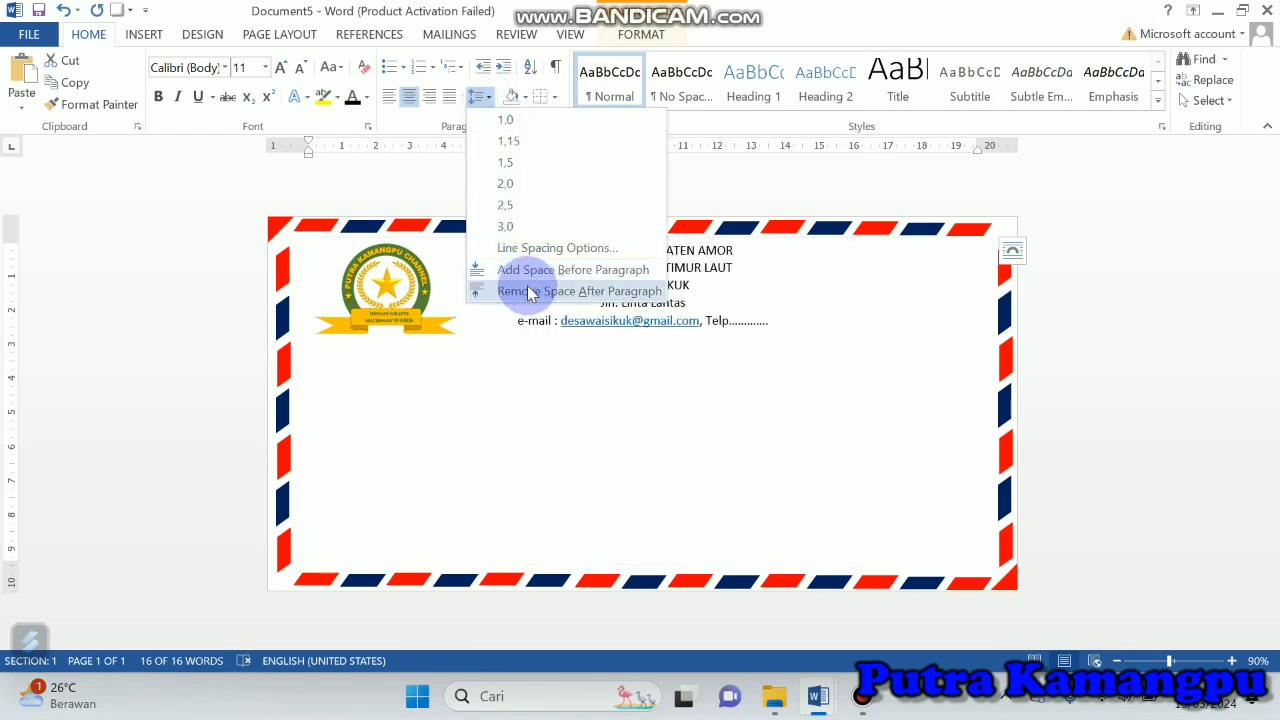
click(530, 292)
click(808, 300)
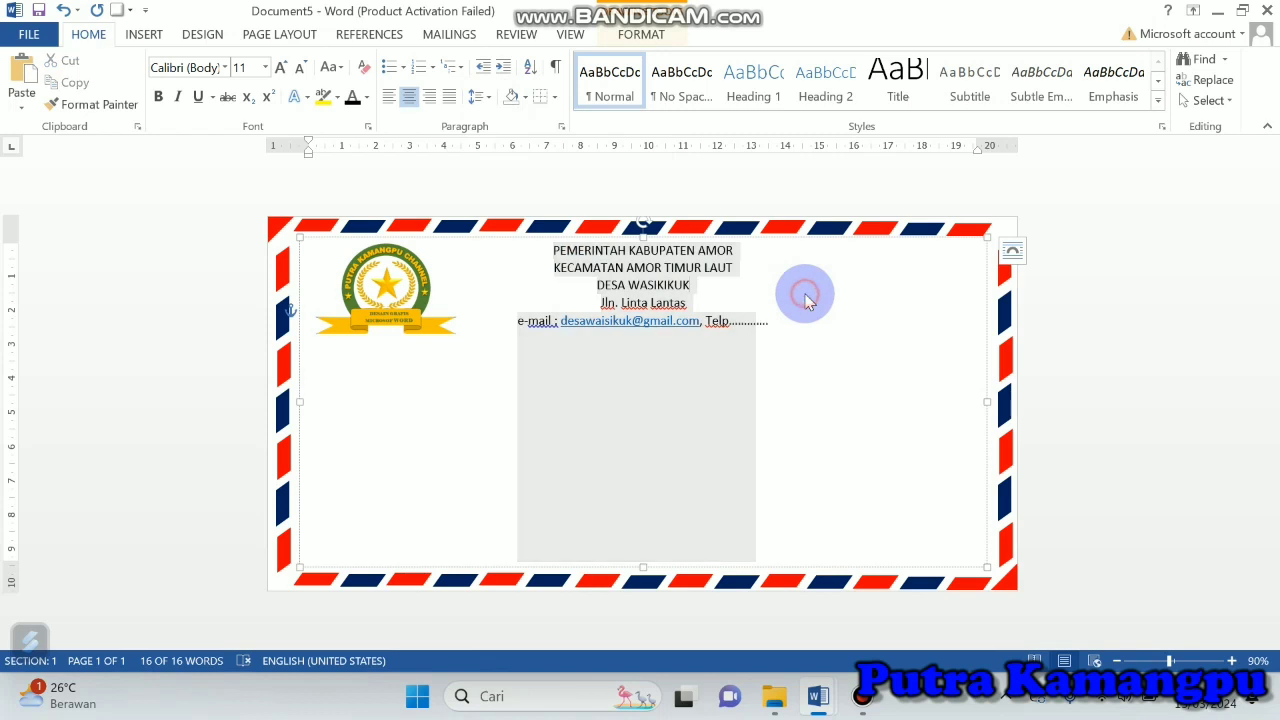
Step: Change the font of the three uppercase heading lines to Copperplate Gothic Bold
drag(556, 249, 693, 290)
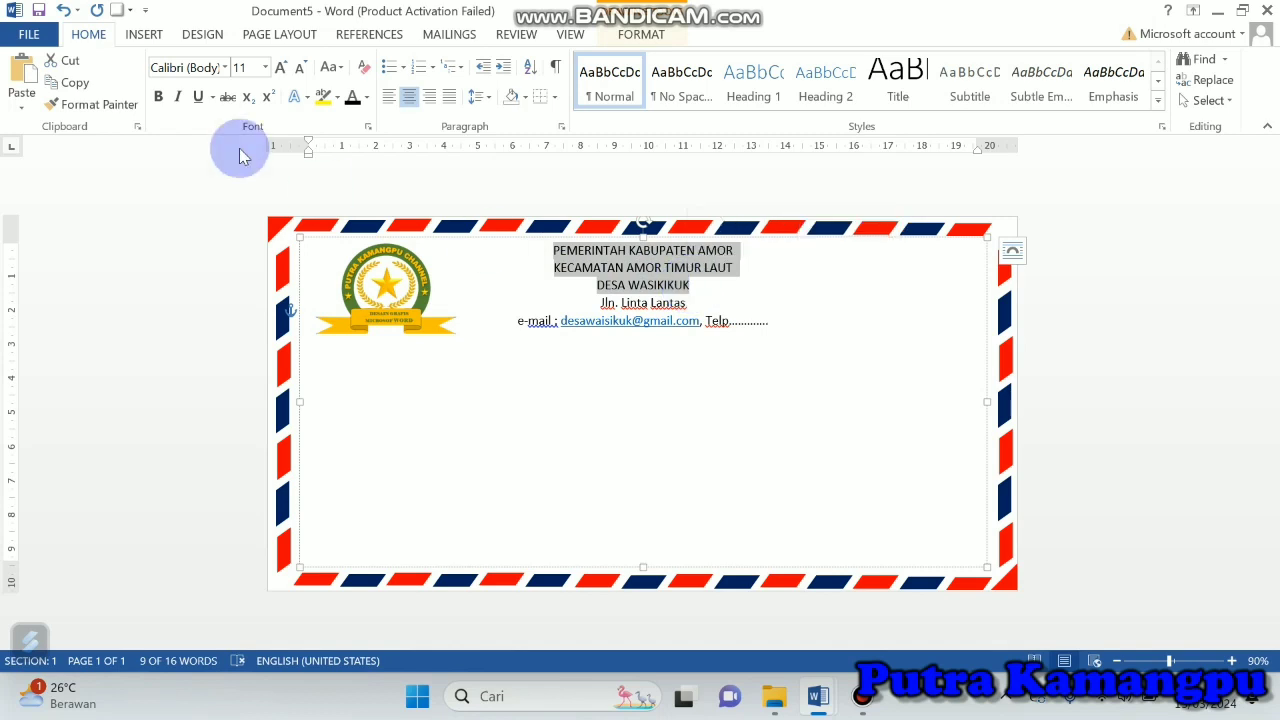
click(227, 68)
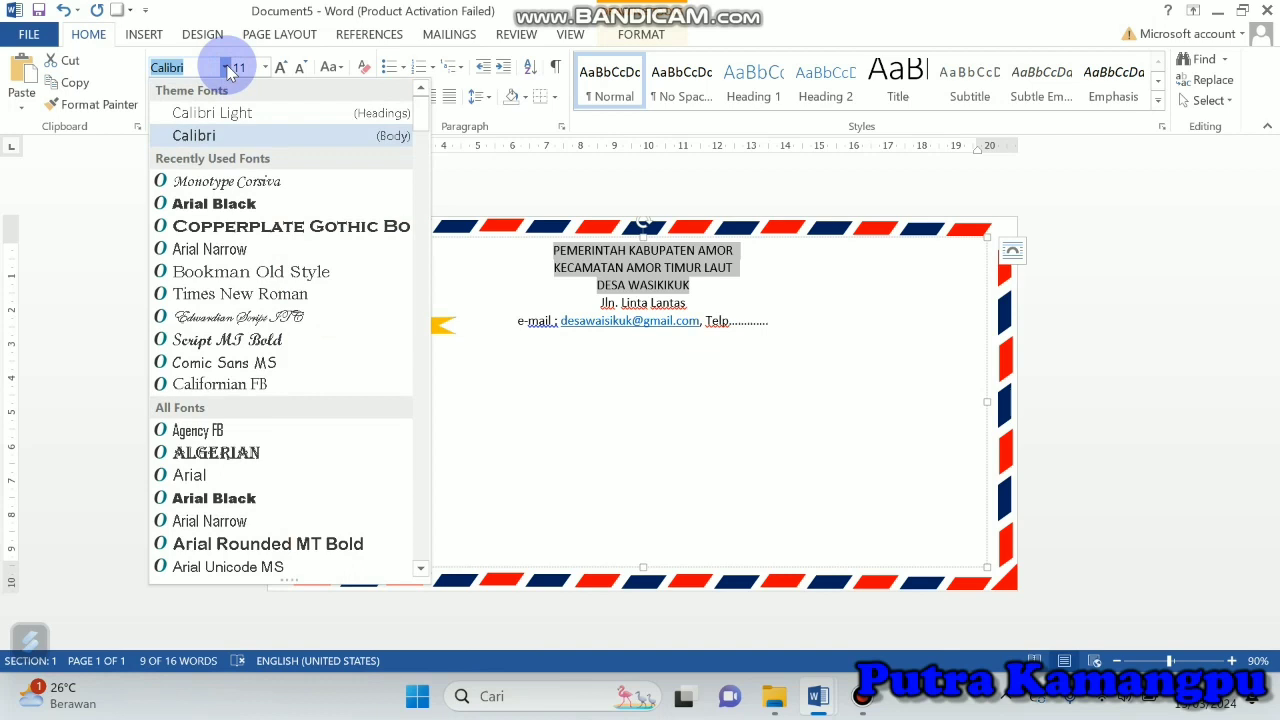
click(334, 229)
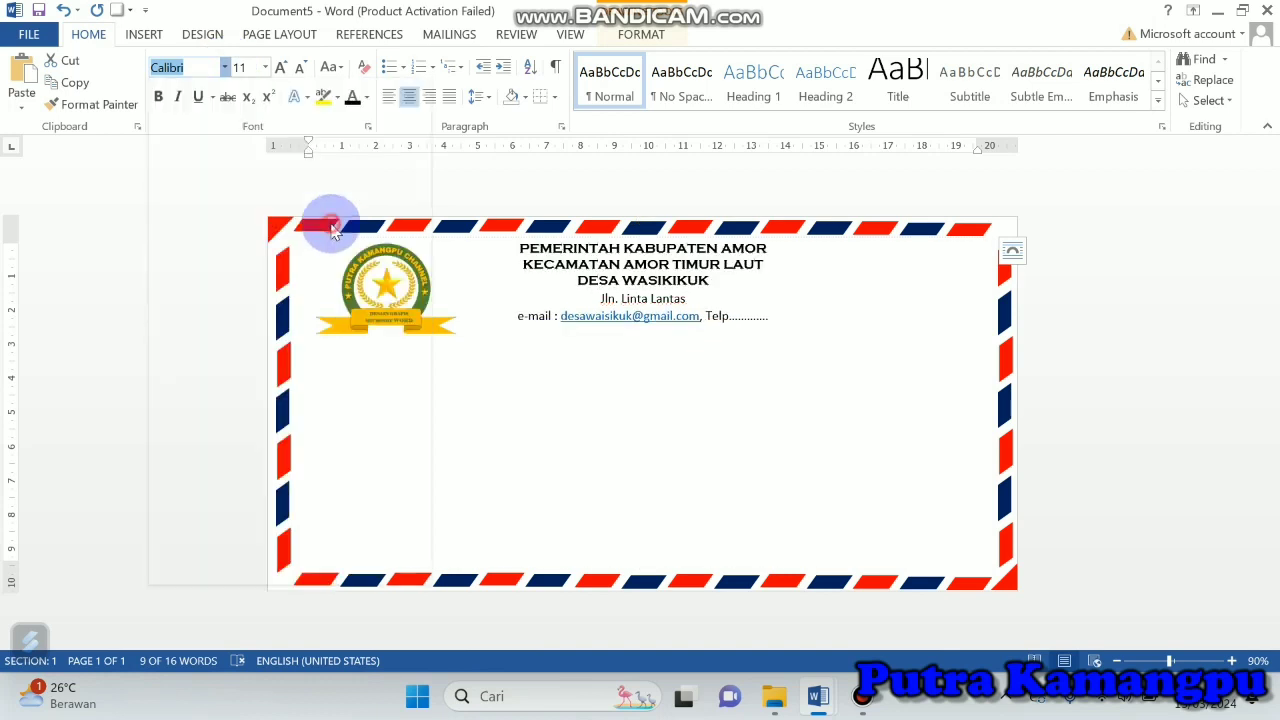
click(584, 252)
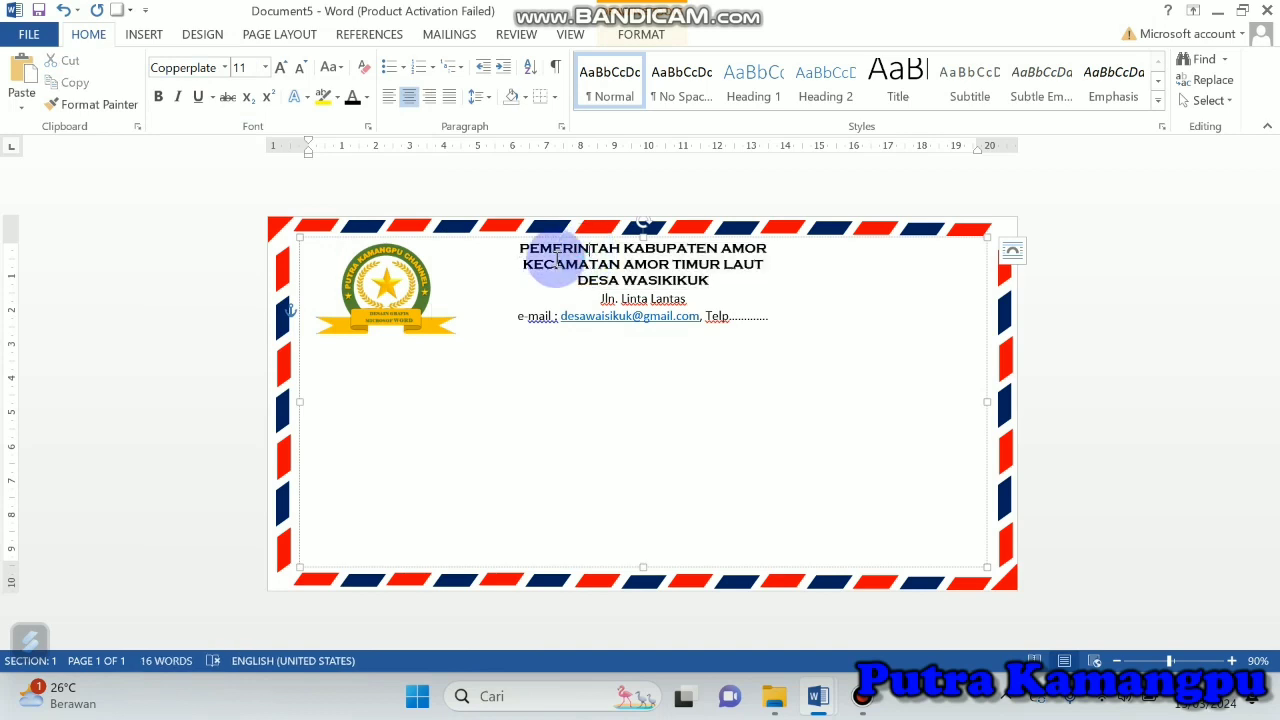
Step: Enlarge the first two heading lines to size 12 and the DESA WASIKIKUK line to size 13
drag(584, 277, 690, 295)
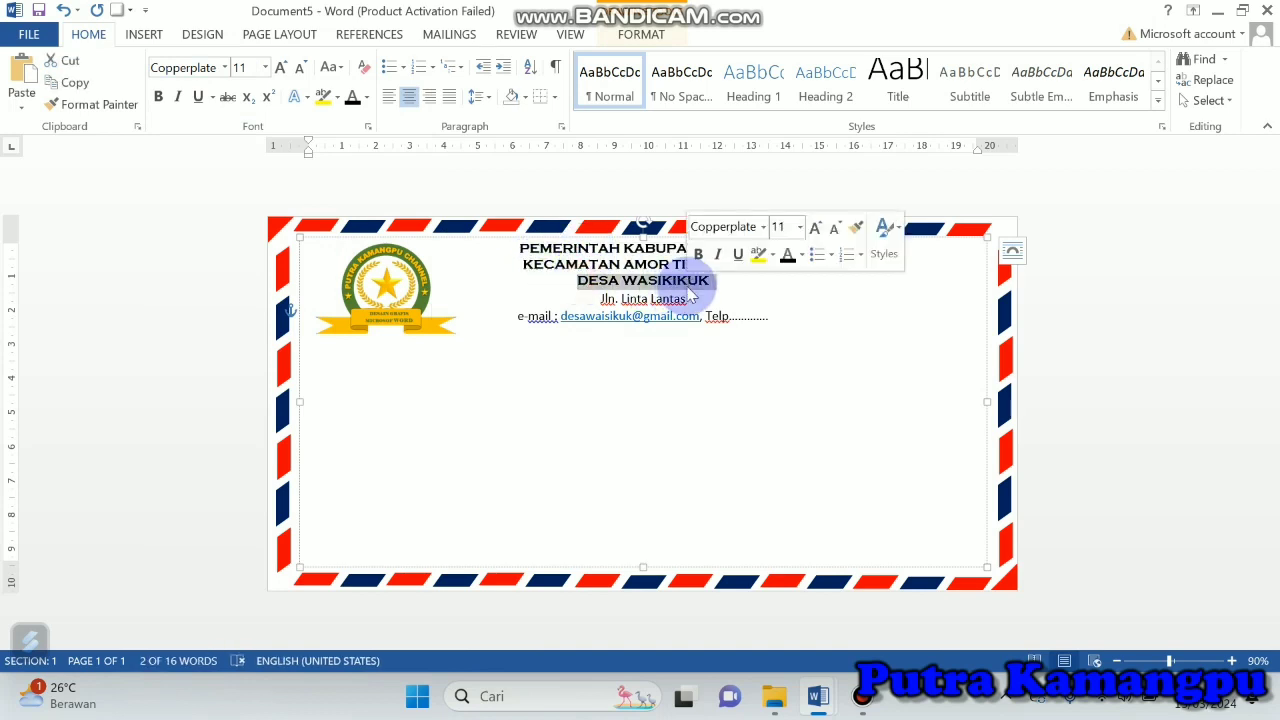
click(280, 70)
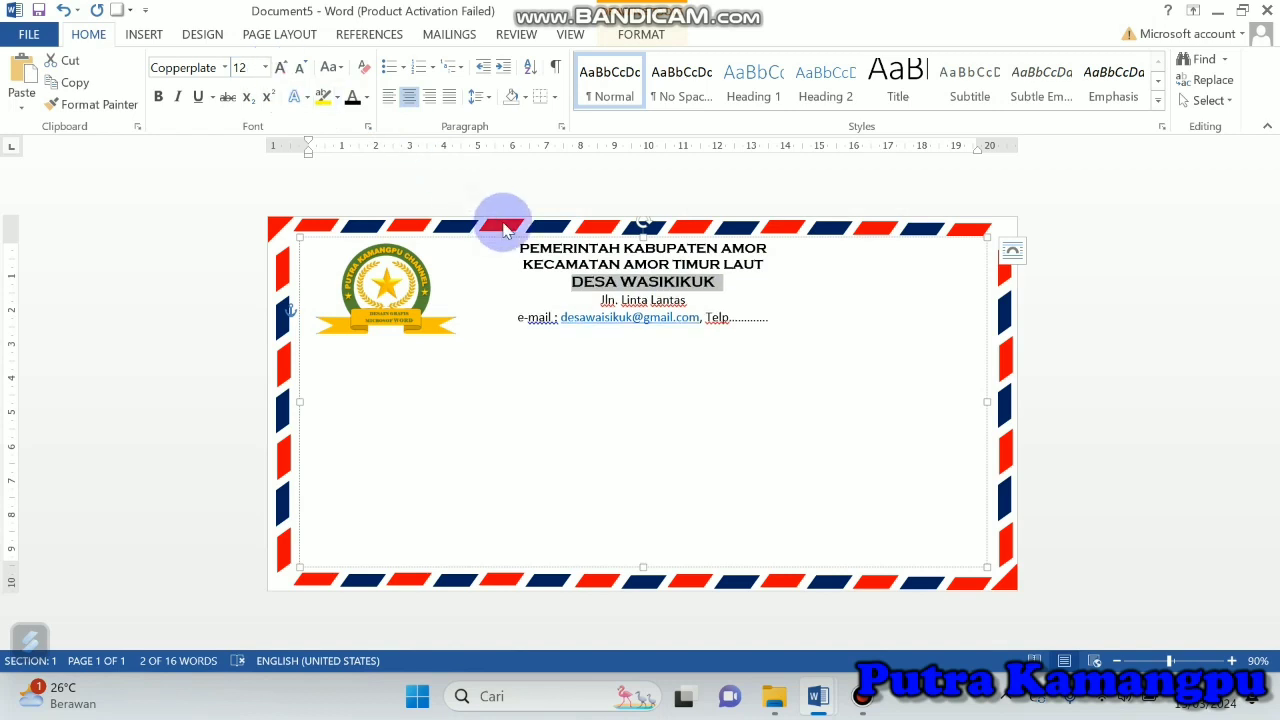
drag(520, 246, 762, 258)
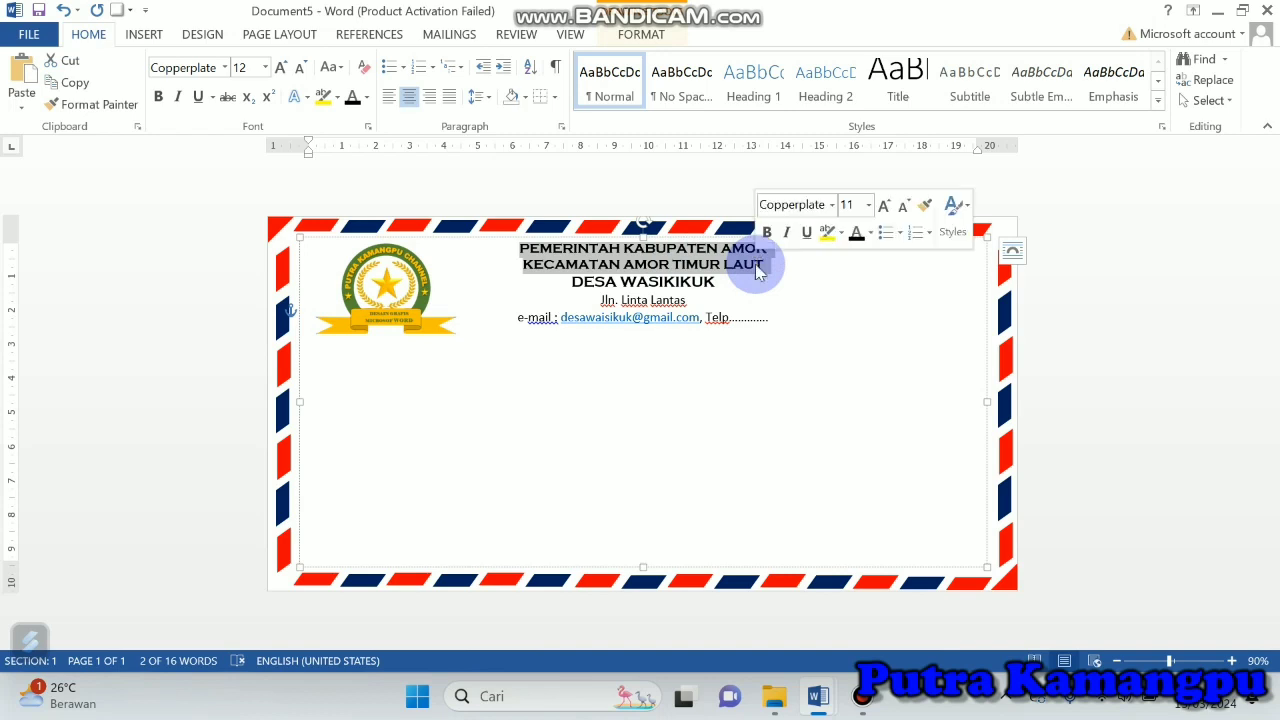
click(281, 68)
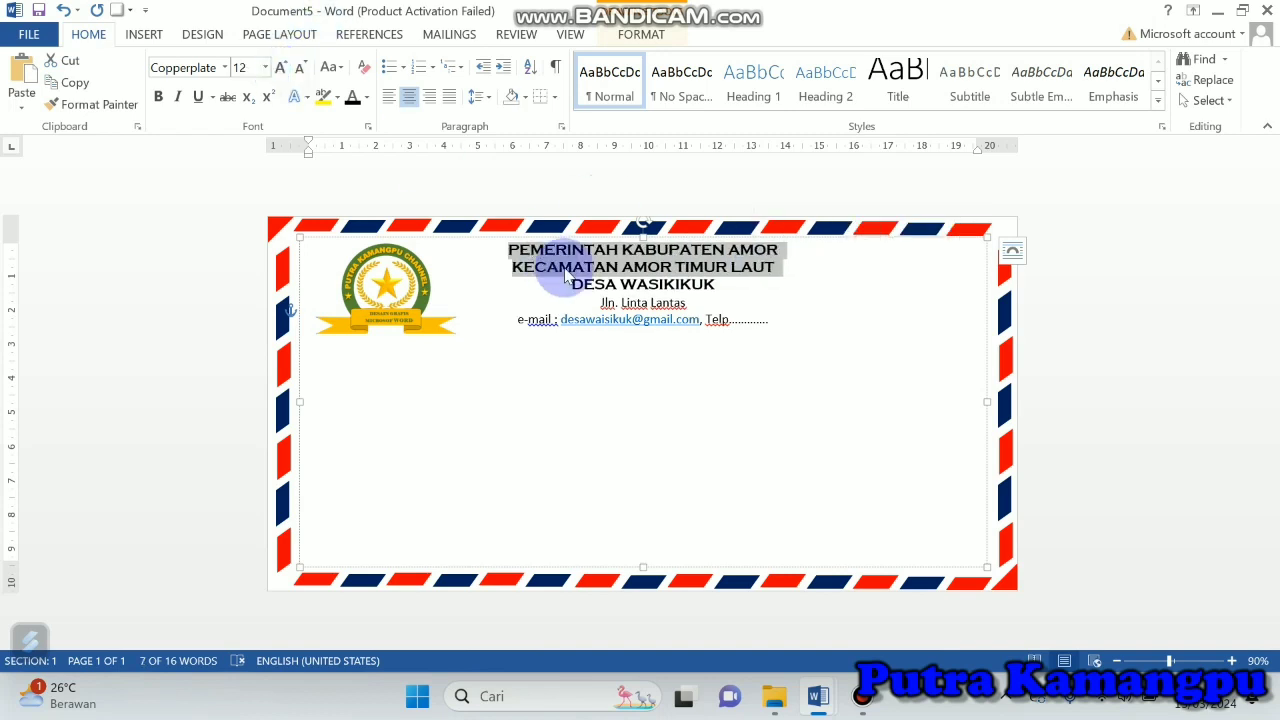
drag(566, 284, 704, 298)
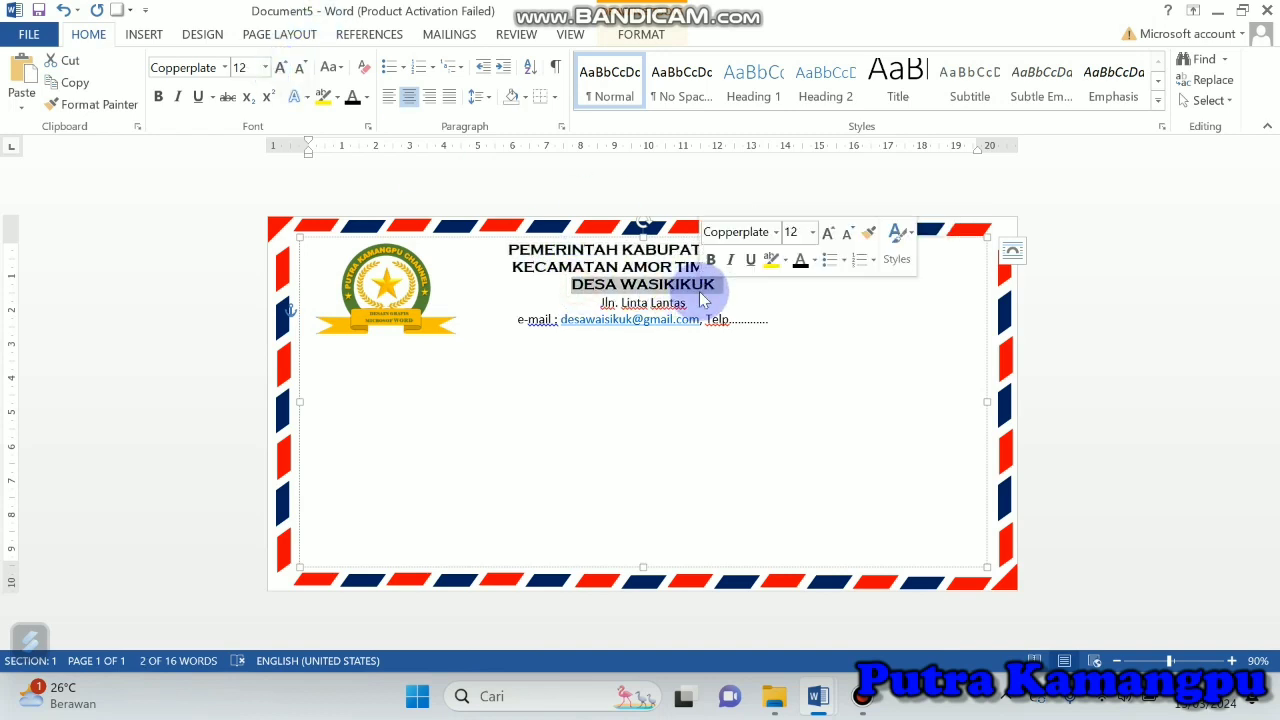
key(ctrl+bracketright)
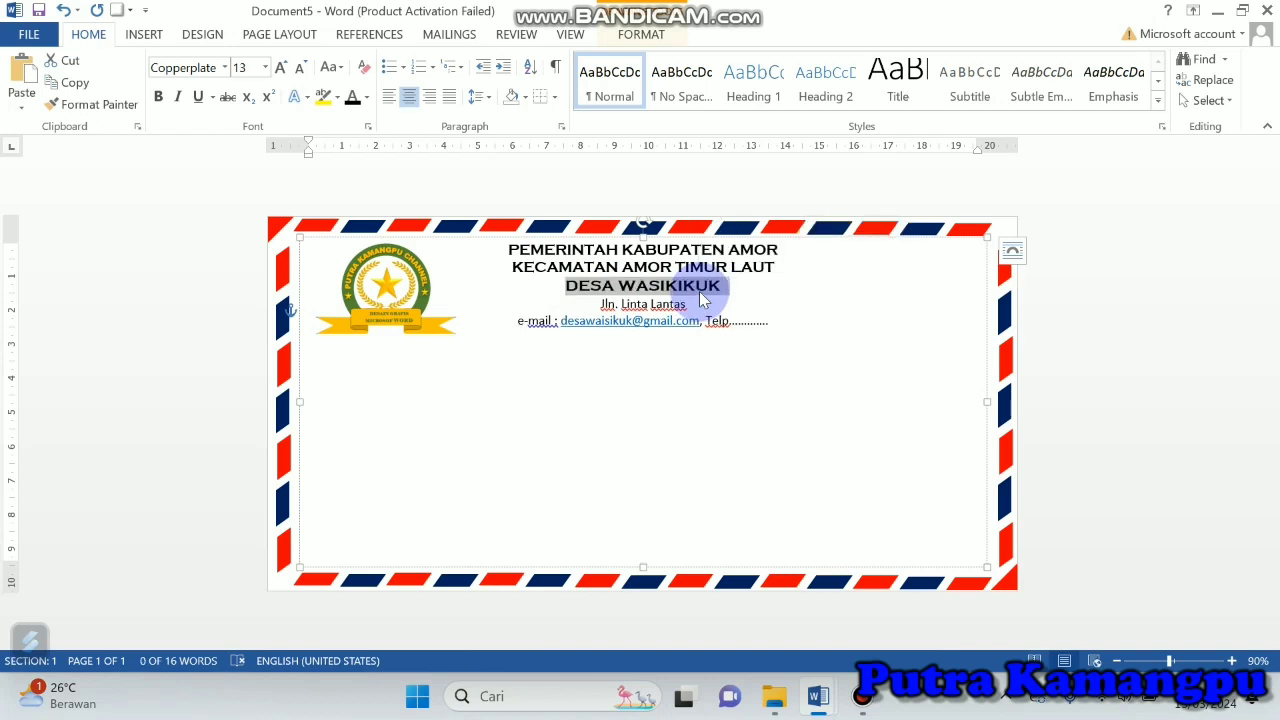
Step: Insert a new line reading BUKALAPA directly below DESA WASIKIKUK
click(747, 280)
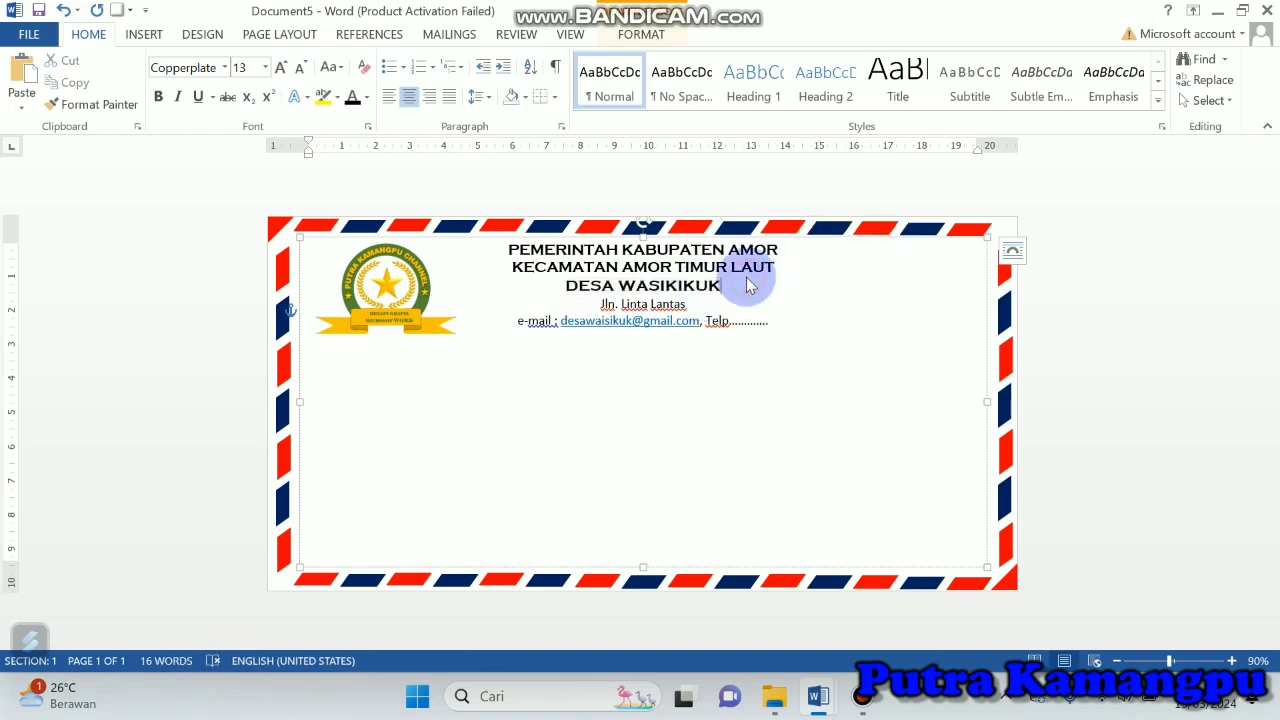
key(Return)
text(BUKALAPA)
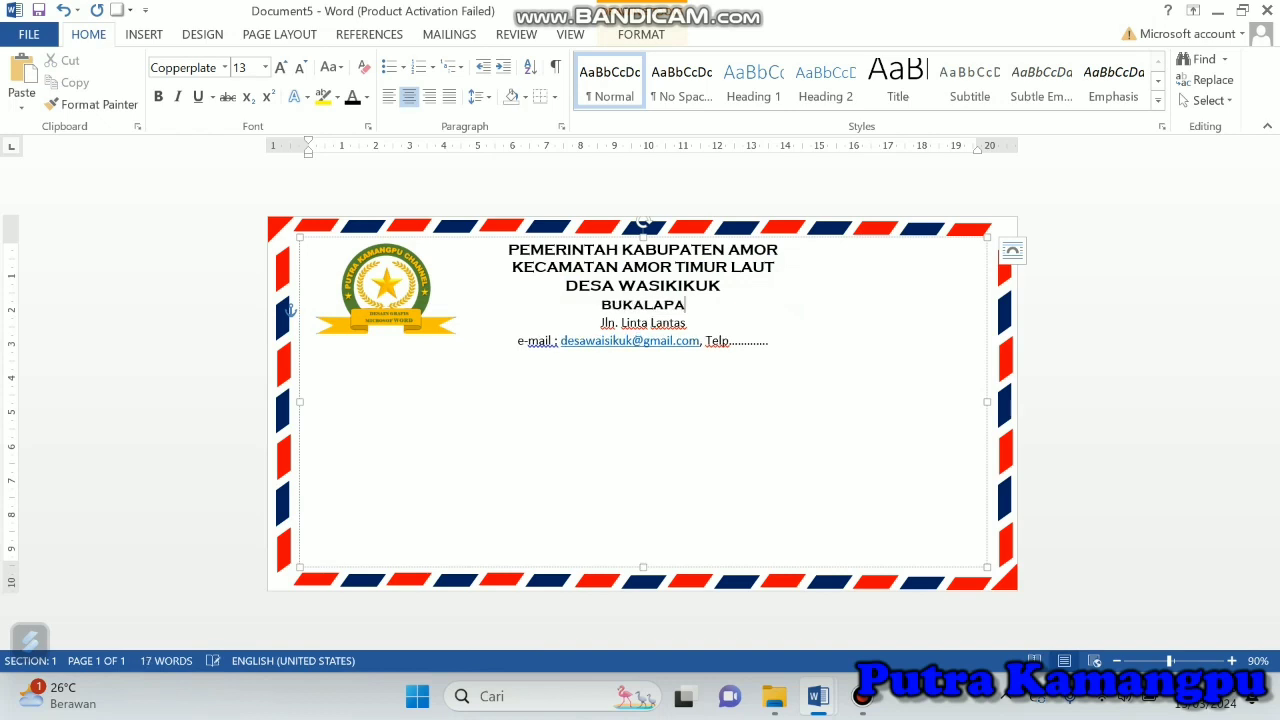